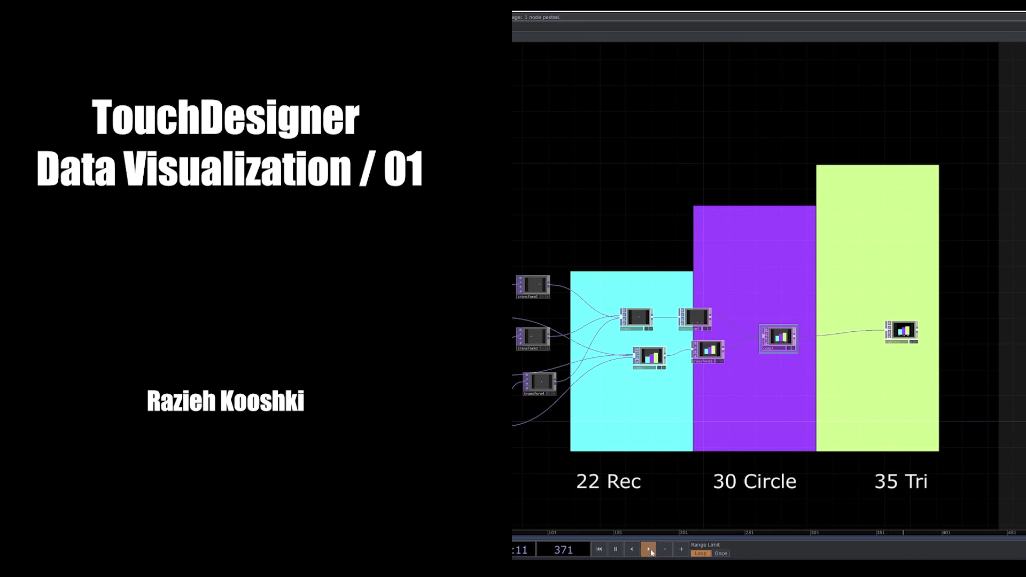
{"action": "left_click", "coordinate": [651, 552]}
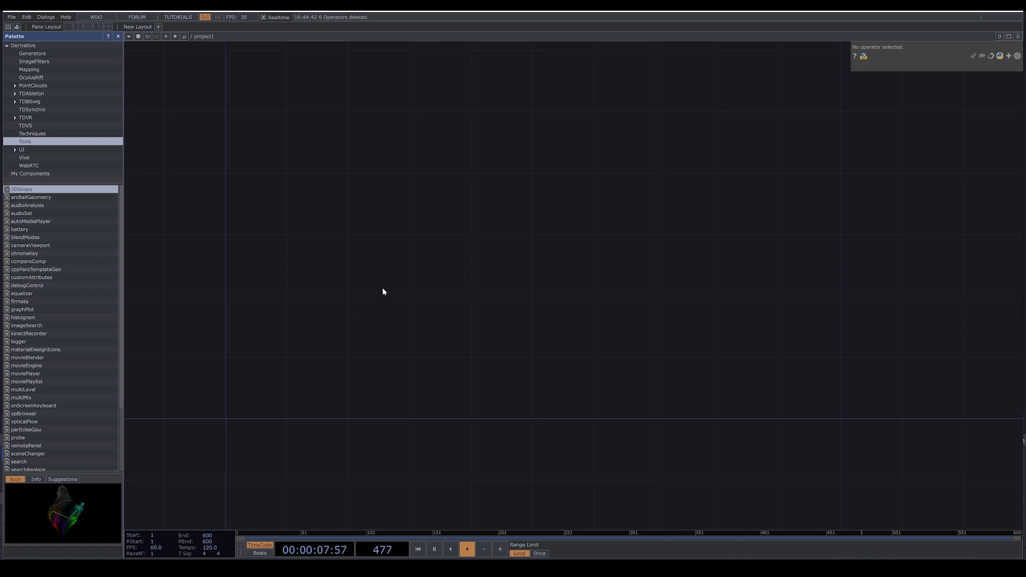
Step: Add a File In DAT to the empty project network
{"action": "key", "text": "Tab"}
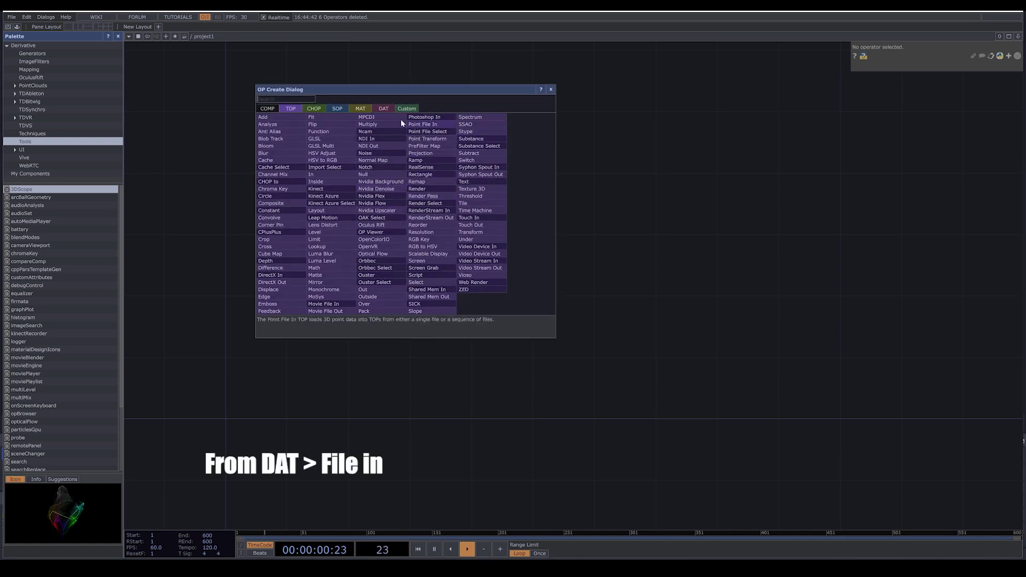
{"action": "left_click", "coordinate": [384, 108]}
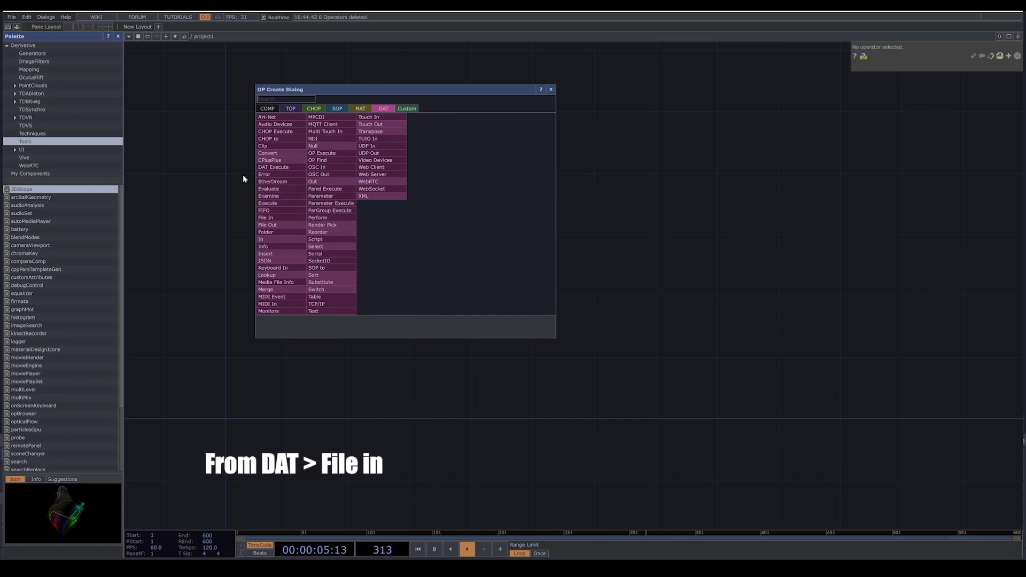
{"action": "left_click", "coordinate": [273, 220]}
{"action": "left_click", "coordinate": [290, 224]}
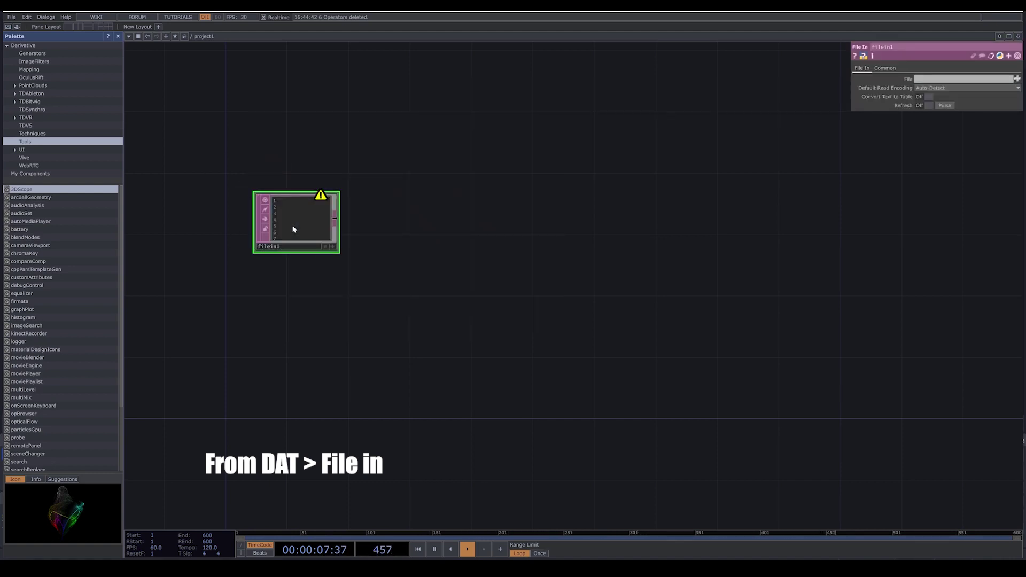
Step: Place a Table DAT below the File In DAT
{"action": "key", "text": "Tab"}
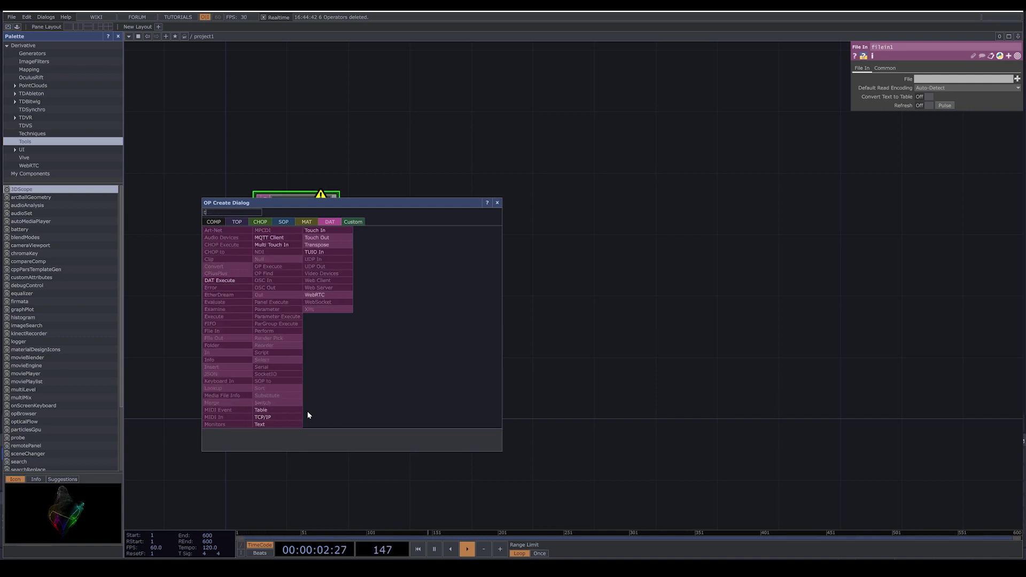
{"action": "left_click", "coordinate": [272, 408]}
{"action": "left_click", "coordinate": [301, 323]}
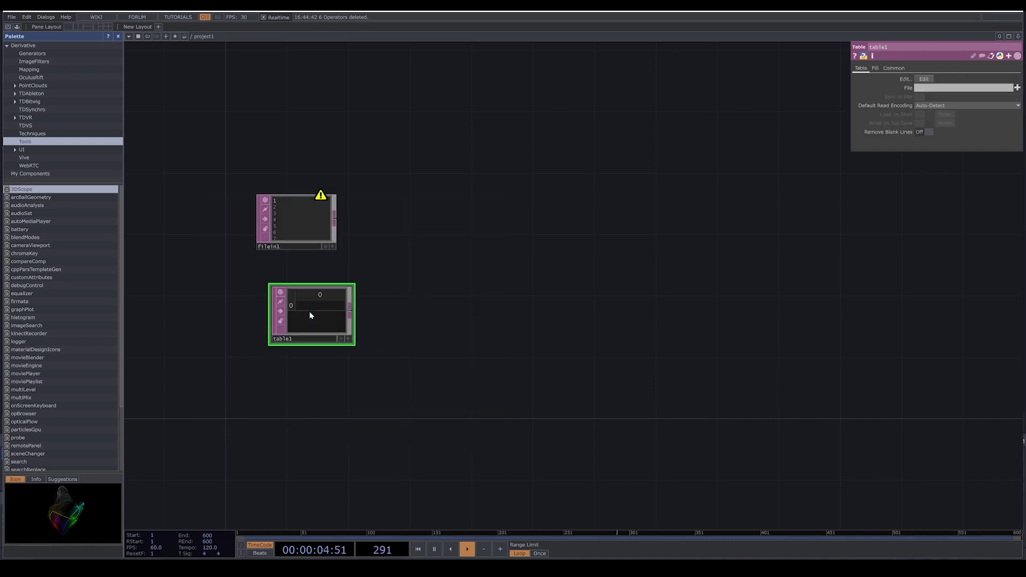
Step: Append one row and one column to the empty Table DAT by hand, and delete that table
{"action": "scroll", "coordinate": [313, 328], "scroll_direction": "up", "scroll_amount": 5}
{"action": "left_click", "coordinate": [422, 388]}
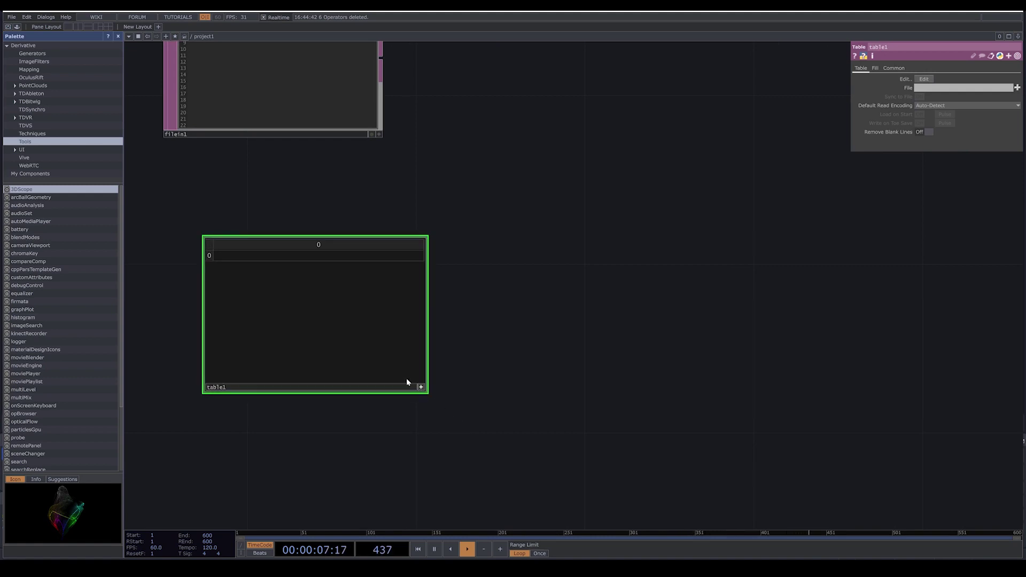
{"action": "right_click", "coordinate": [358, 303]}
{"action": "left_click", "coordinate": [360, 323]}
{"action": "right_click", "coordinate": [360, 324]}
{"action": "left_click", "coordinate": [369, 338]}
{"action": "left_click", "coordinate": [421, 388]}
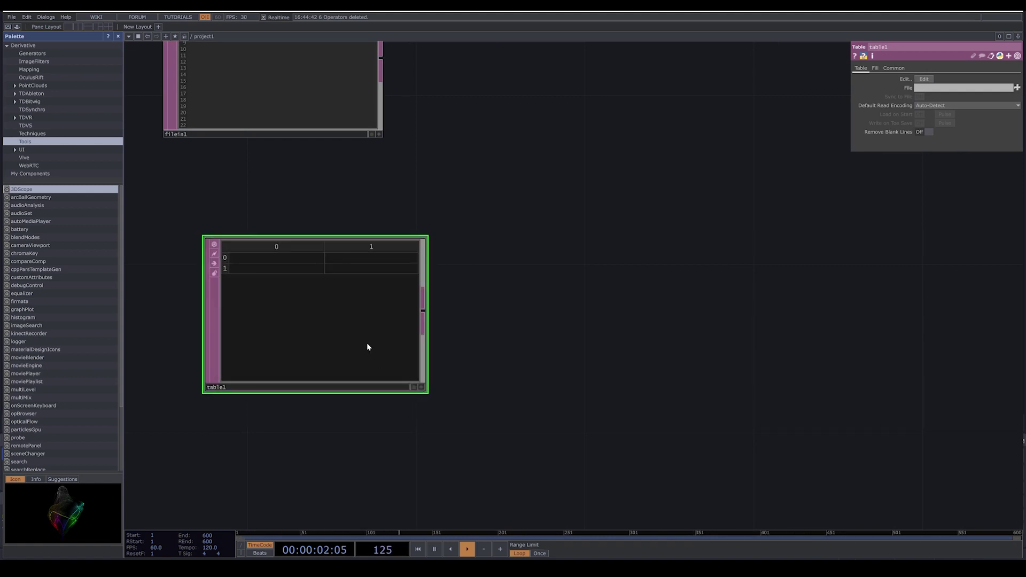
{"action": "key", "text": "Delete"}
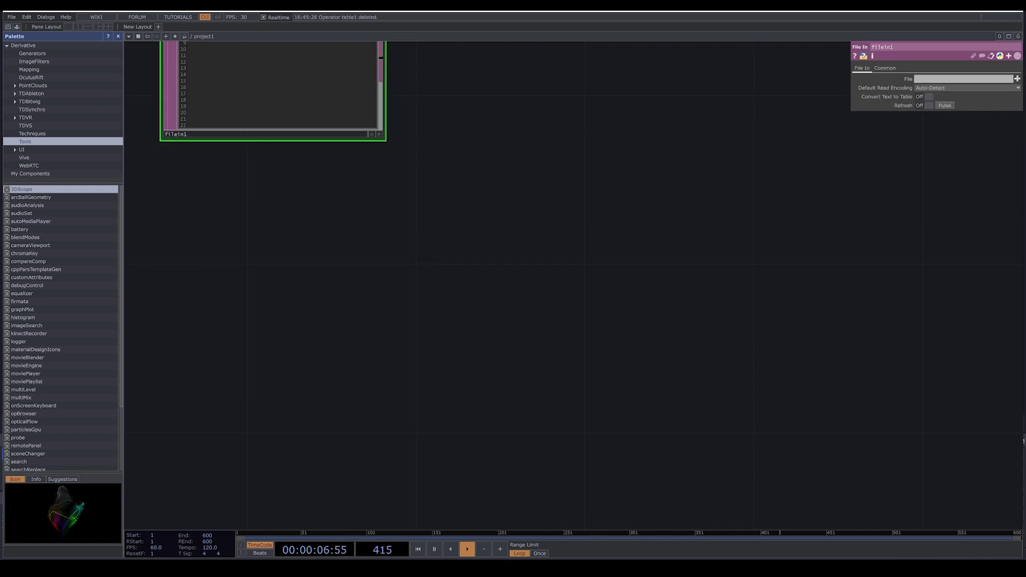
Step: Switch to the file manager and bring TdDataVisual.csv into the project network as a Table DAT
{"action": "key", "text": "alt+Tab"}
{"action": "left_click_drag", "start_coordinate": [542, 67], "coordinate": [265, 302]}
{"action": "left_click", "coordinate": [348, 484]}
{"action": "scroll", "coordinate": [520, 272], "scroll_direction": "down", "scroll_amount": 3}
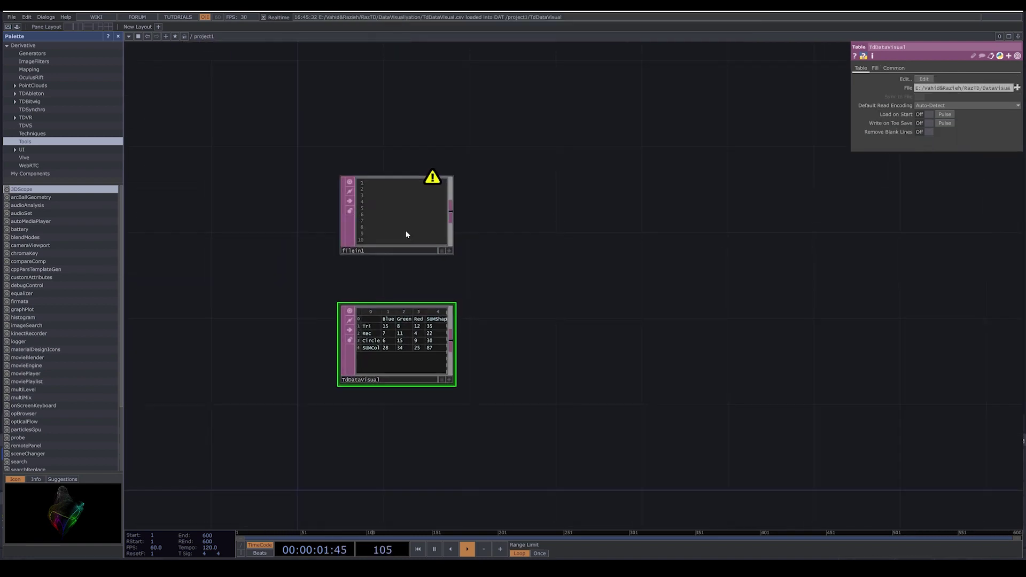
Step: Delete the empty File In DAT and reposition the TdDataVisual table in the network
{"action": "left_click", "coordinate": [396, 219]}
{"action": "key", "text": "Delete"}
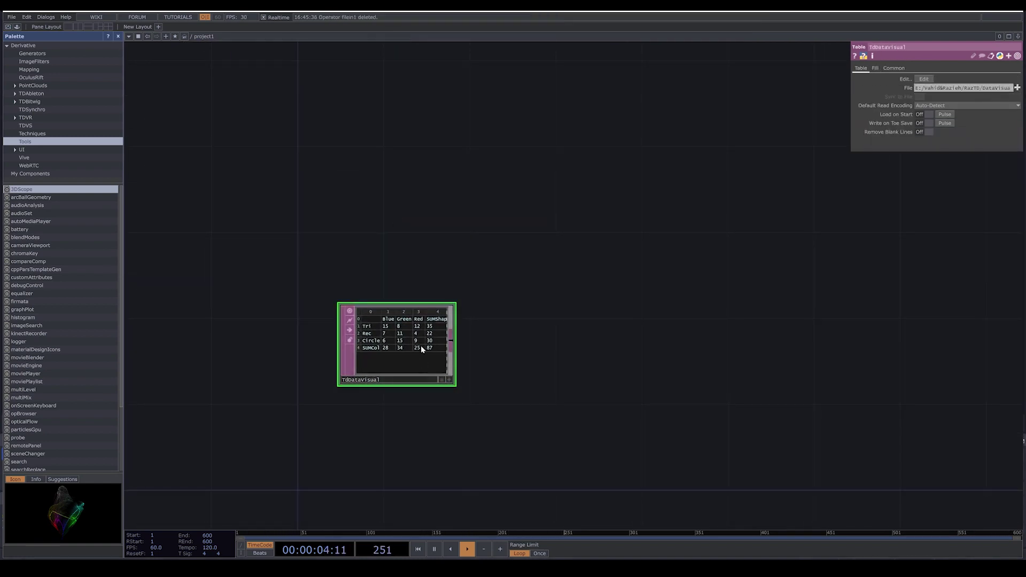
{"action": "left_click_drag", "start_coordinate": [421, 346], "coordinate": [388, 263]}
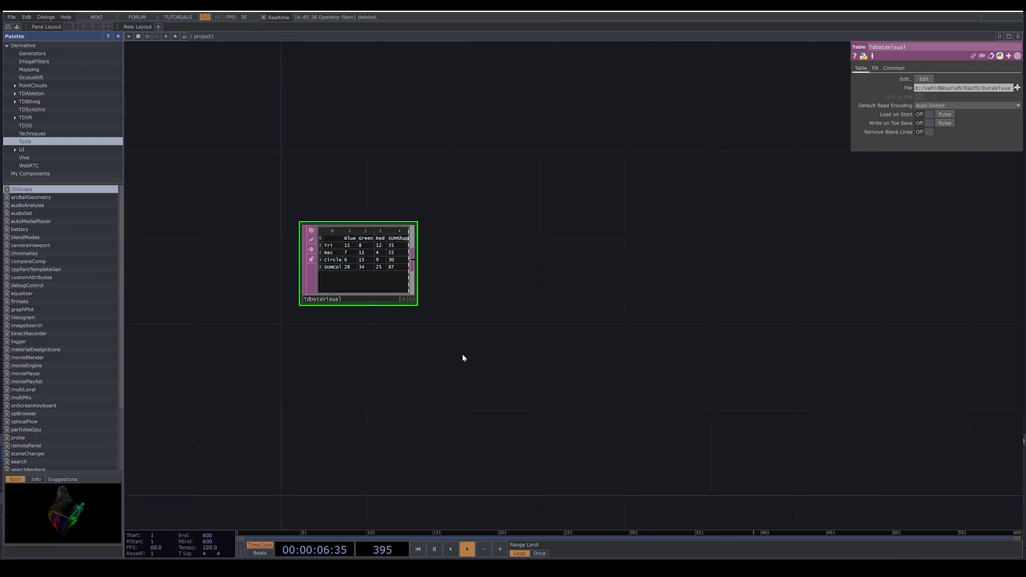
Step: Place a new File In DAT below the TdDataVisual table
{"action": "key", "text": "Tab"}
{"action": "left_click", "coordinate": [330, 360]}
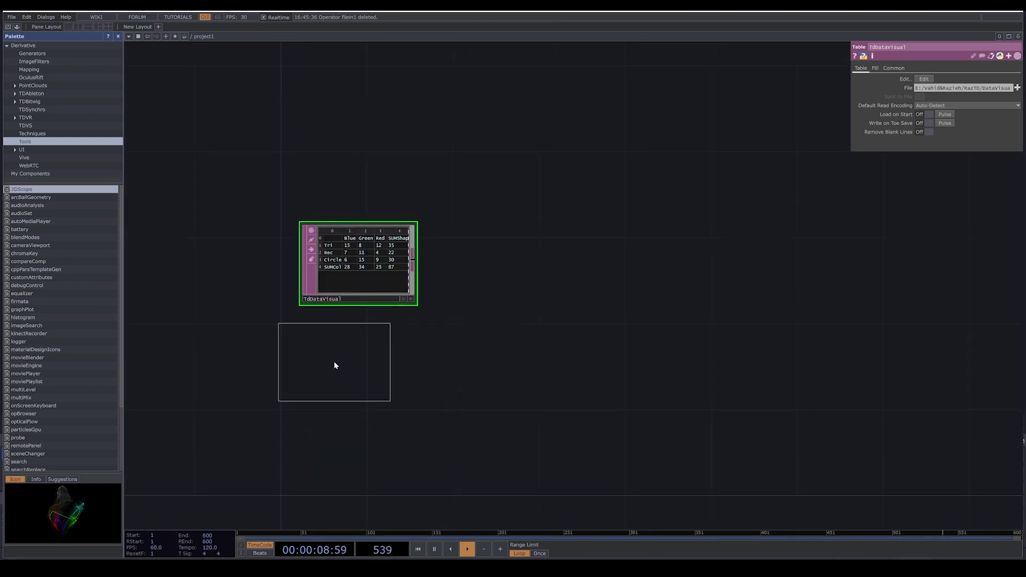
{"action": "left_click", "coordinate": [348, 391]}
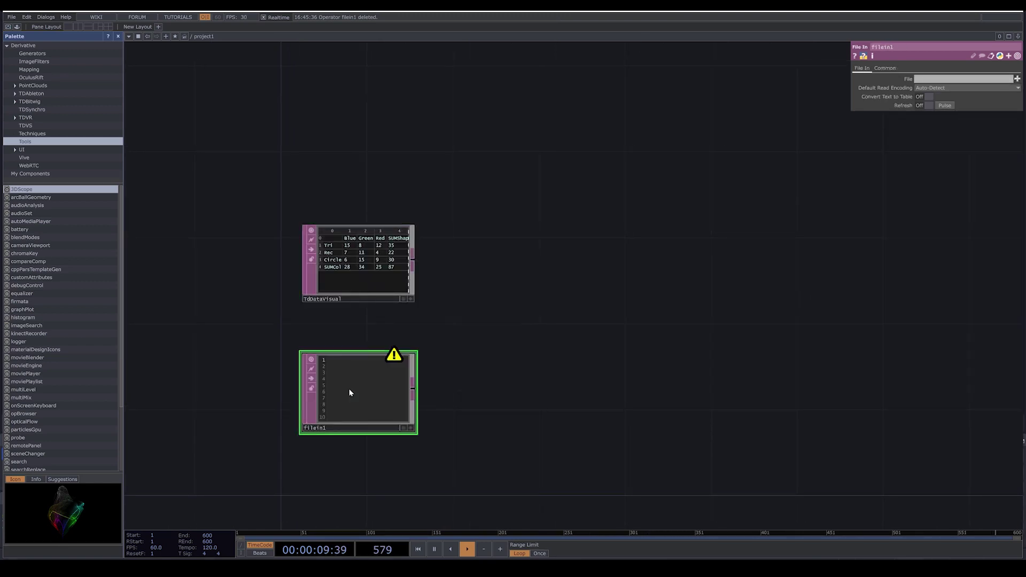
Step: Check which file formats the File In DAT supports without choosing a file, and delete that DAT
{"action": "left_click", "coordinate": [1017, 79]}
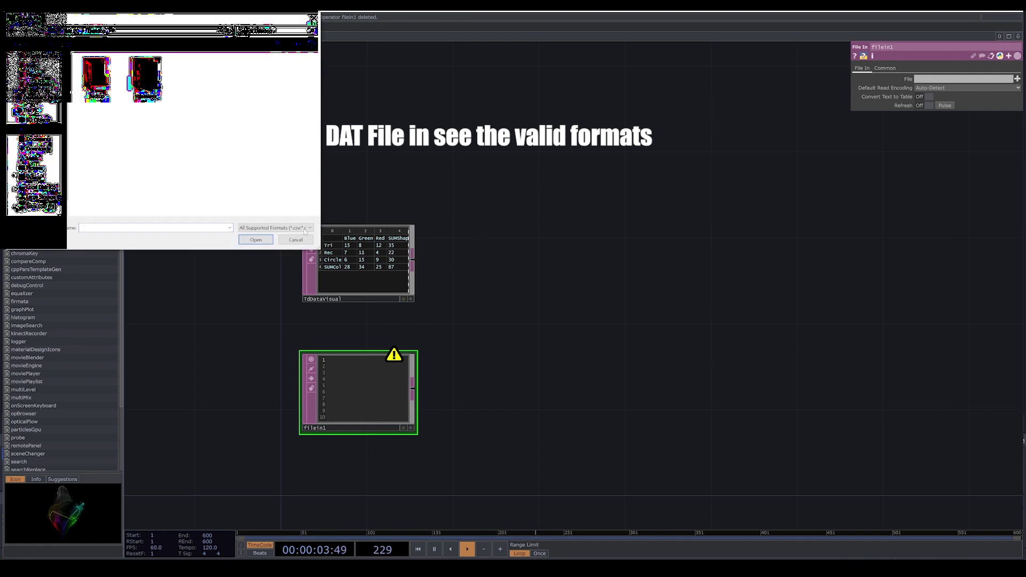
{"action": "left_click", "coordinate": [275, 228]}
{"action": "left_click", "coordinate": [226, 186]}
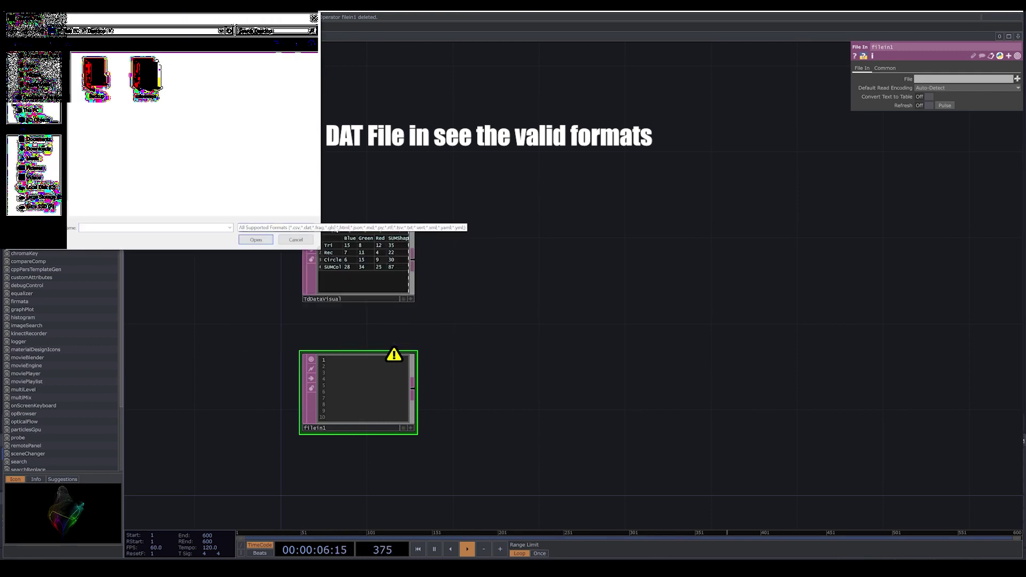
{"action": "left_click", "coordinate": [297, 239]}
{"action": "key", "text": "Delete"}
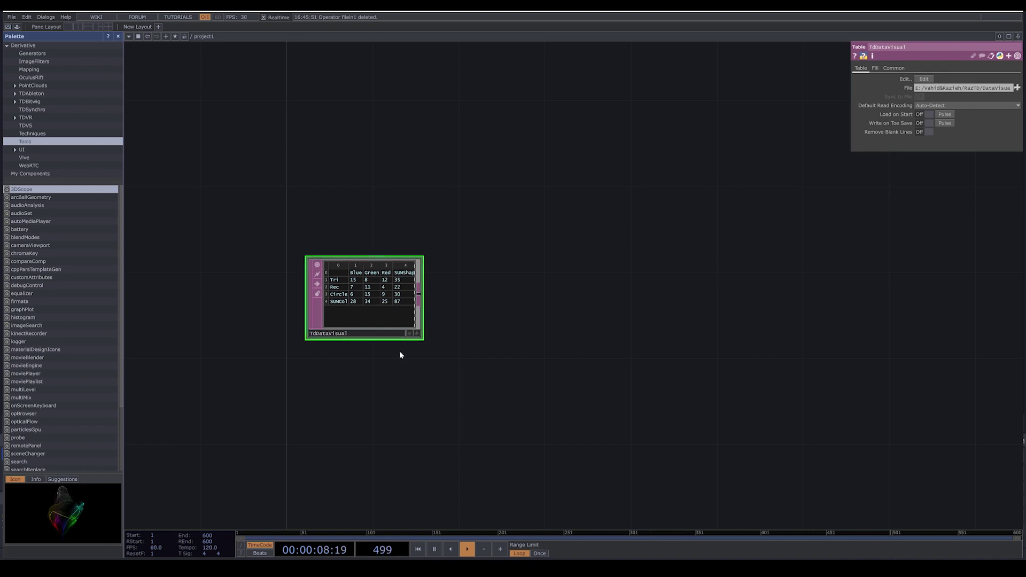
Step: Add a Select DAT connected to the output of the TdDataVisual table
{"action": "scroll", "coordinate": [463, 402], "scroll_direction": "up", "scroll_amount": 3}
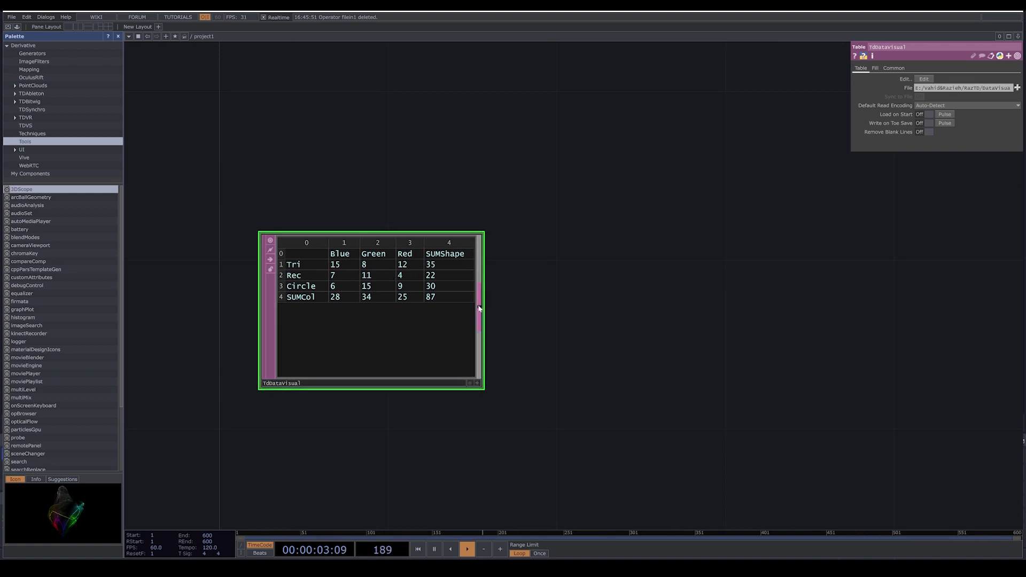
{"action": "key", "text": "Tab"}
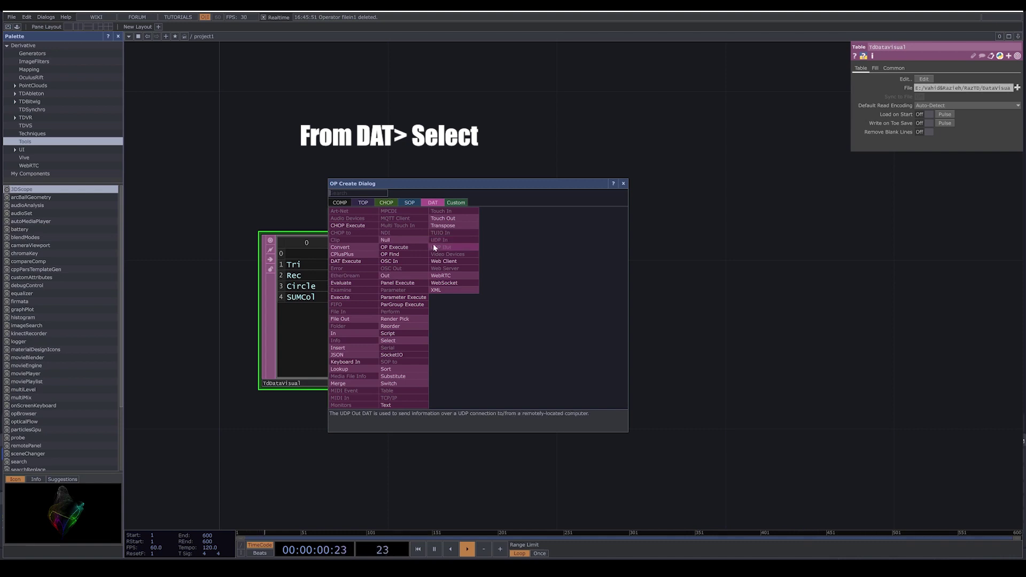
{"action": "left_click", "coordinate": [388, 341]}
{"action": "left_click", "coordinate": [666, 141]}
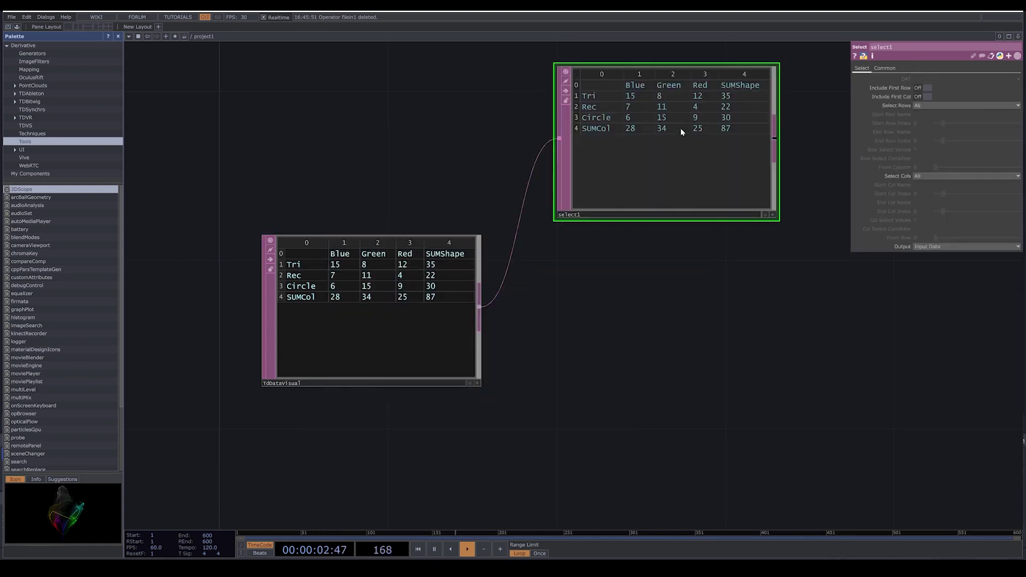
{"action": "left_click_drag", "start_coordinate": [635, 372], "coordinate": [493, 461]}
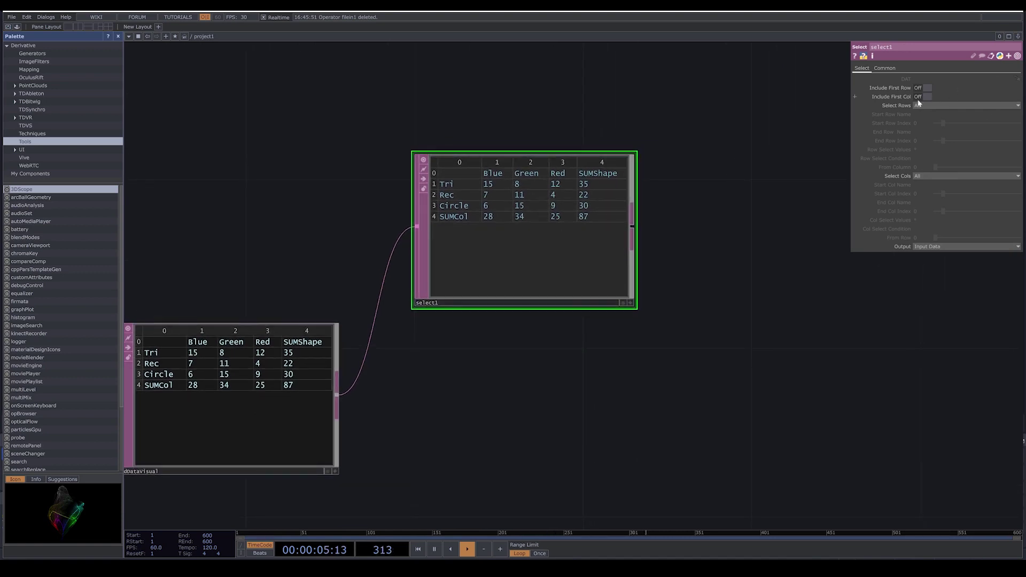
Step: Make the Select DAT pick rows by name, with Tri as the start row name
{"action": "left_click", "coordinate": [925, 105]}
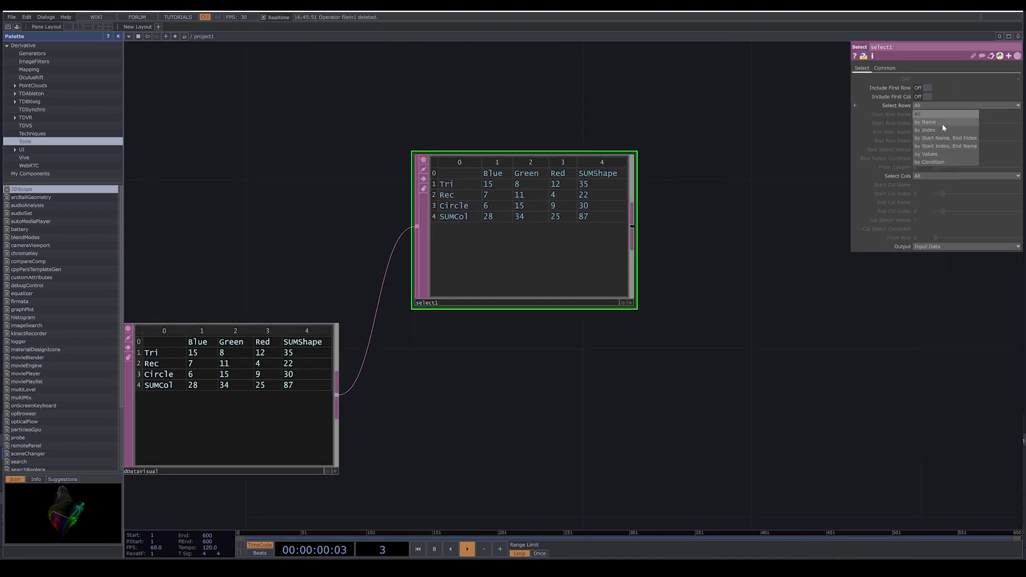
{"action": "left_click", "coordinate": [942, 122]}
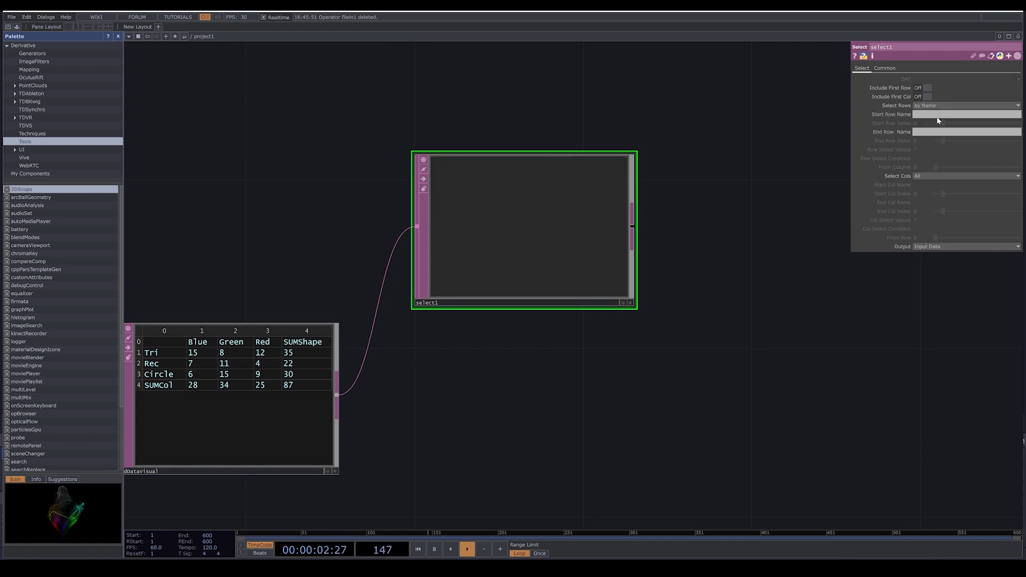
{"action": "left_click", "coordinate": [942, 116]}
{"action": "type", "text": "Tri"}
{"action": "key", "text": "Return"}
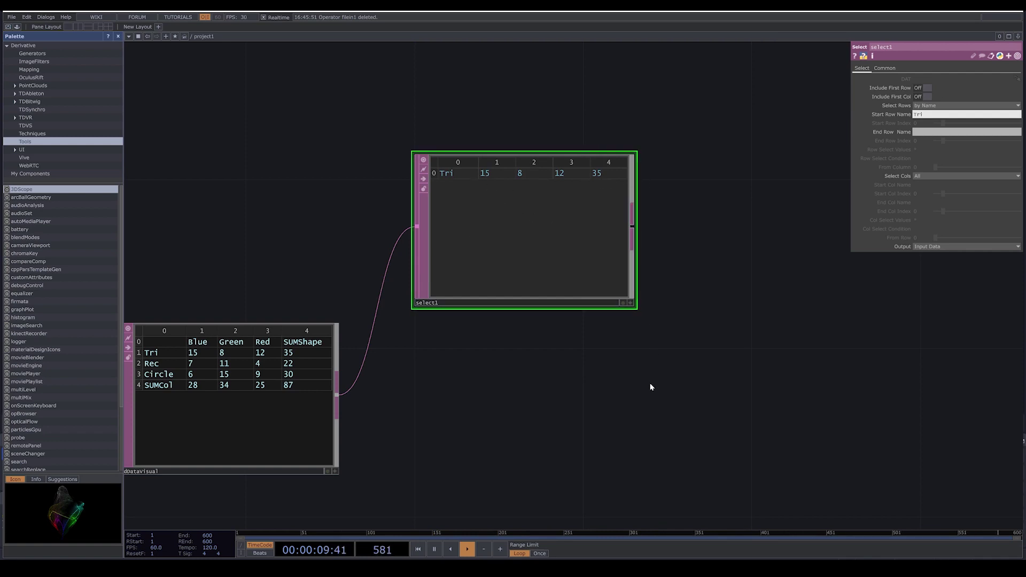
Step: Make two copies of the Tri Select DAT, fed by the same data table
{"action": "left_click_drag", "start_coordinate": [639, 382], "coordinate": [606, 353]}
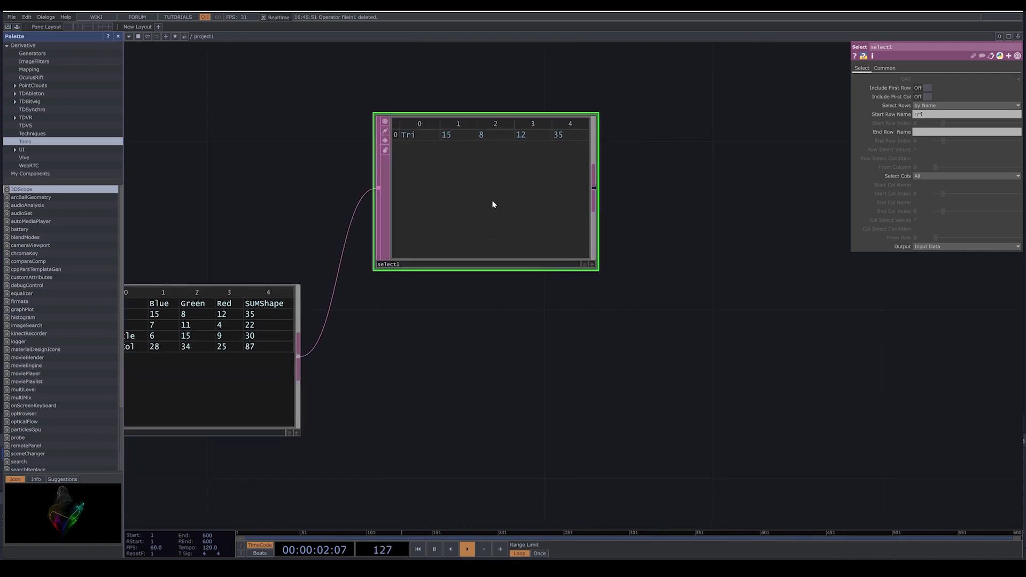
{"action": "key", "text": "ctrl+c"}
{"action": "key", "text": "ctrl+v"}
{"action": "key", "text": "ctrl+v"}
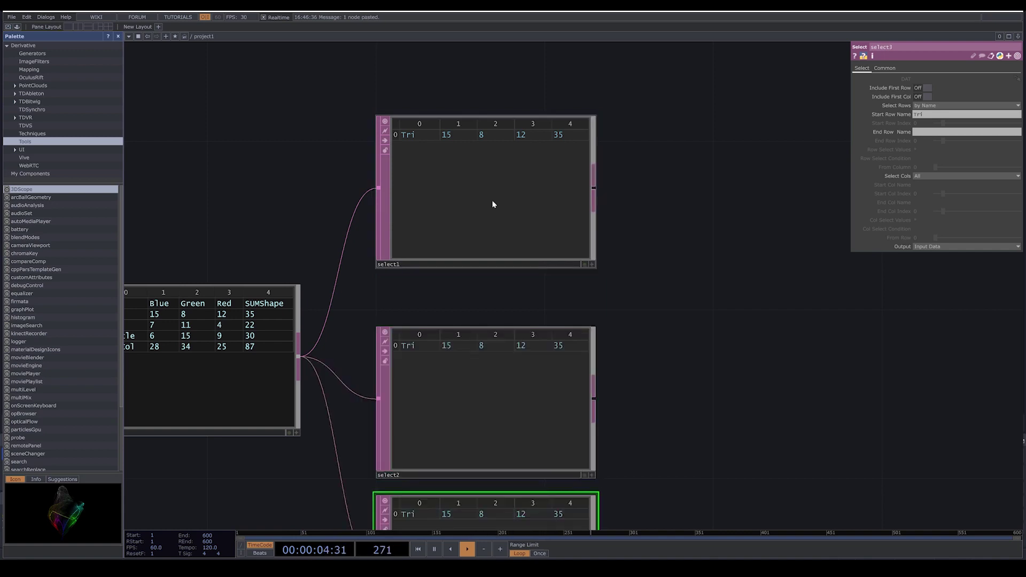
Step: Set the start row name of the second Select DAT to Rec
{"action": "left_click_drag", "start_coordinate": [718, 492], "coordinate": [708, 460]}
{"action": "left_click", "coordinate": [460, 387]}
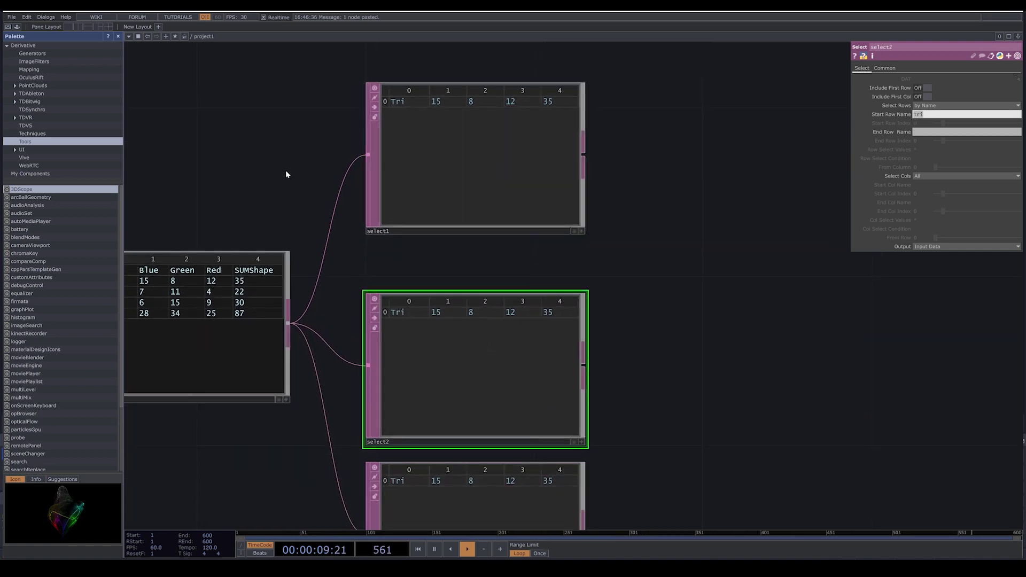
{"action": "left_click_drag", "start_coordinate": [286, 170], "coordinate": [487, 166]}
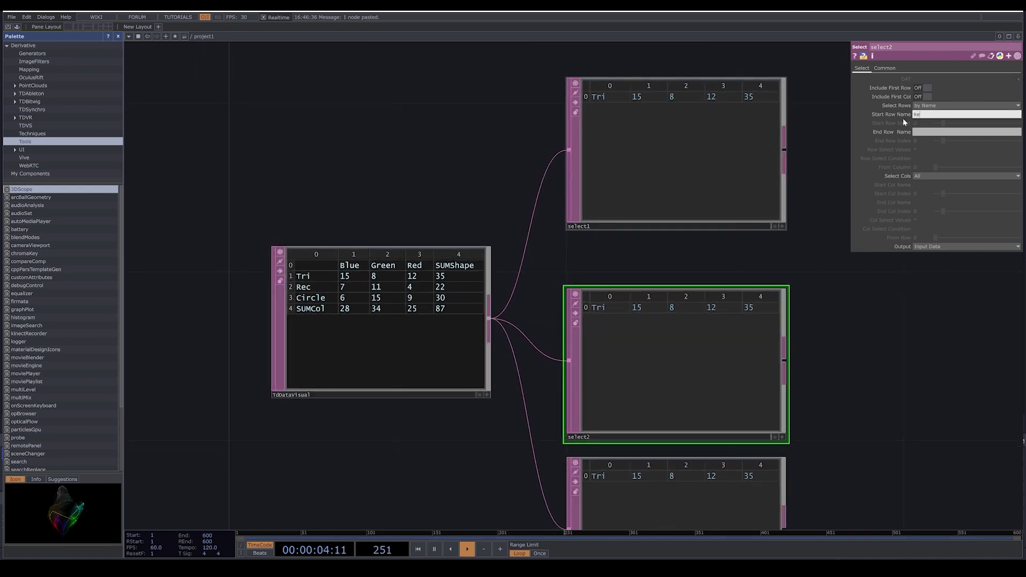
{"action": "left_click", "coordinate": [884, 466]}
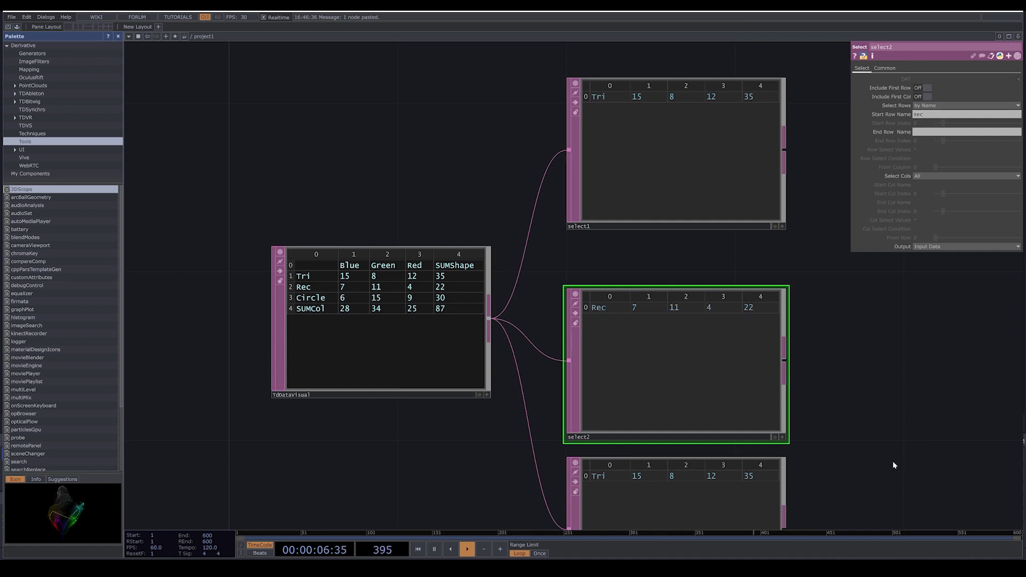
Step: Set the start row name of the third Select DAT to Circle
{"action": "left_click_drag", "start_coordinate": [892, 461], "coordinate": [831, 380]}
{"action": "left_click", "coordinate": [638, 399]}
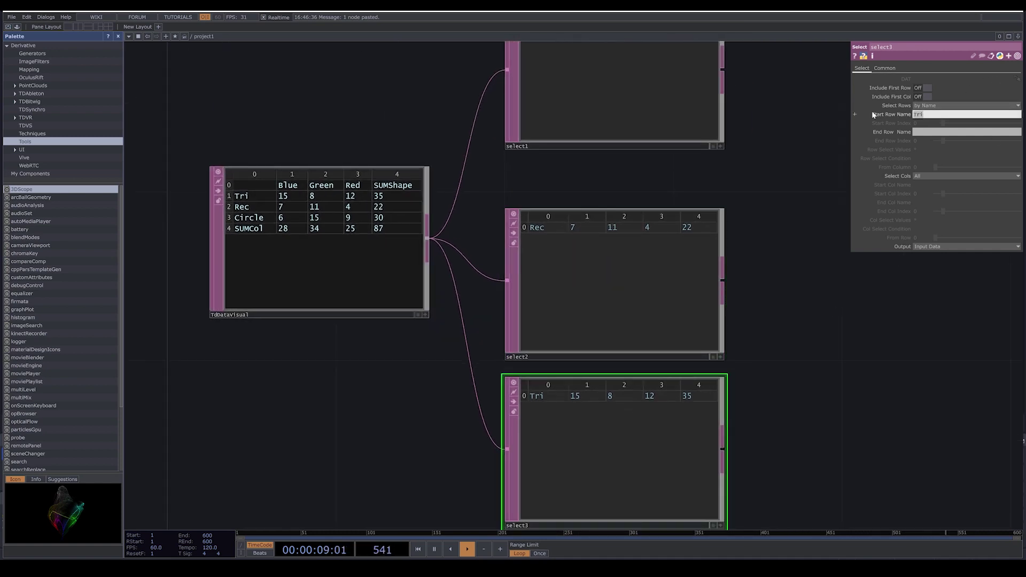
{"action": "type", "text": "ircl"}
{"action": "type", "text": "C"}
{"action": "key", "text": "Return"}
Step: Add a Constant CHOP to the network beside the three Select DATs
{"action": "left_click_drag", "start_coordinate": [746, 394], "coordinate": [572, 371]}
{"action": "scroll", "coordinate": [653, 280], "scroll_direction": "down", "scroll_amount": 2}
{"action": "scroll", "coordinate": [653, 280], "scroll_direction": "down", "scroll_amount": 2}
{"action": "left_click_drag", "start_coordinate": [677, 288], "coordinate": [553, 327]}
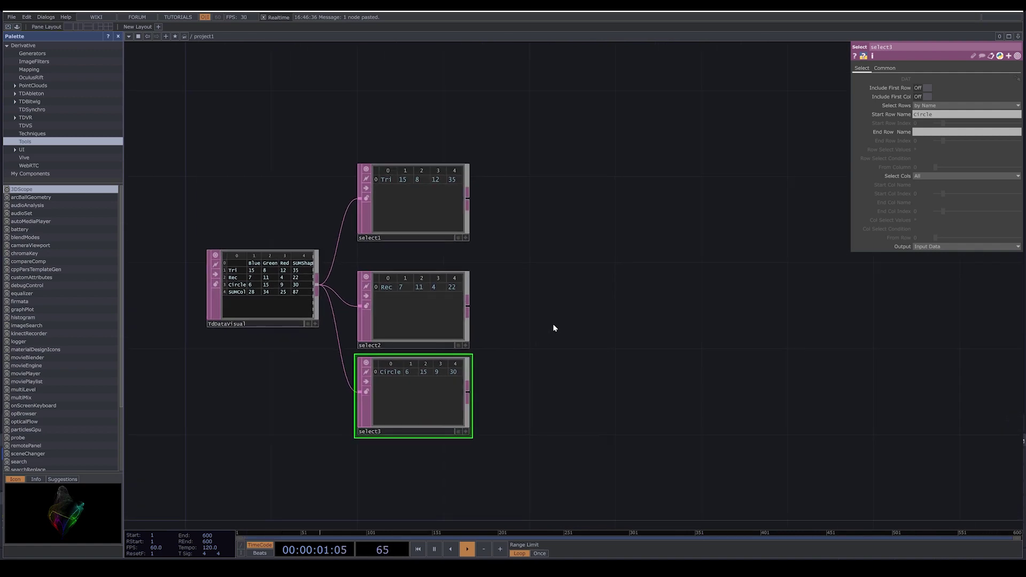
{"action": "left_click_drag", "start_coordinate": [556, 287], "coordinate": [498, 380]}
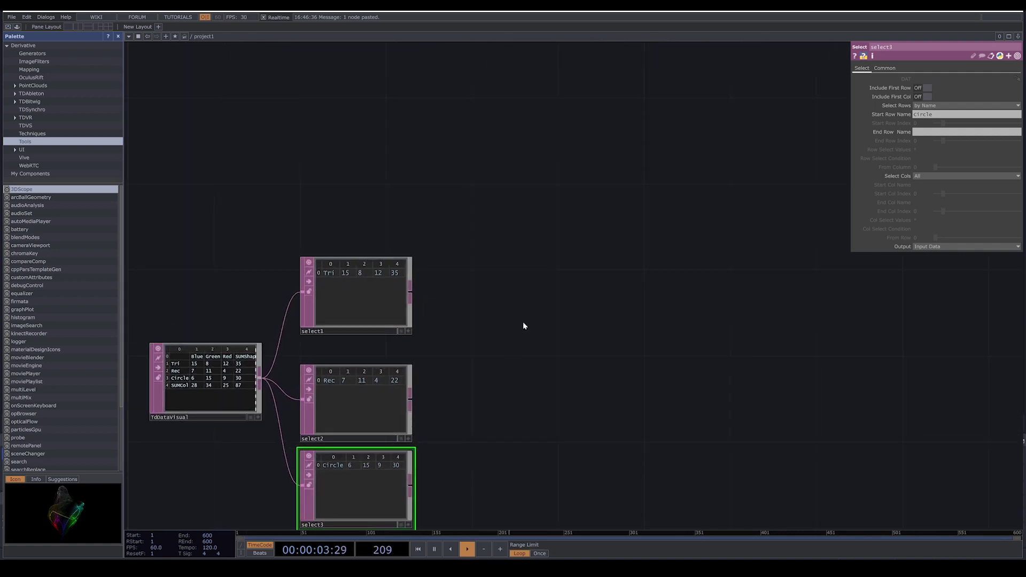
{"action": "key", "text": "Tab"}
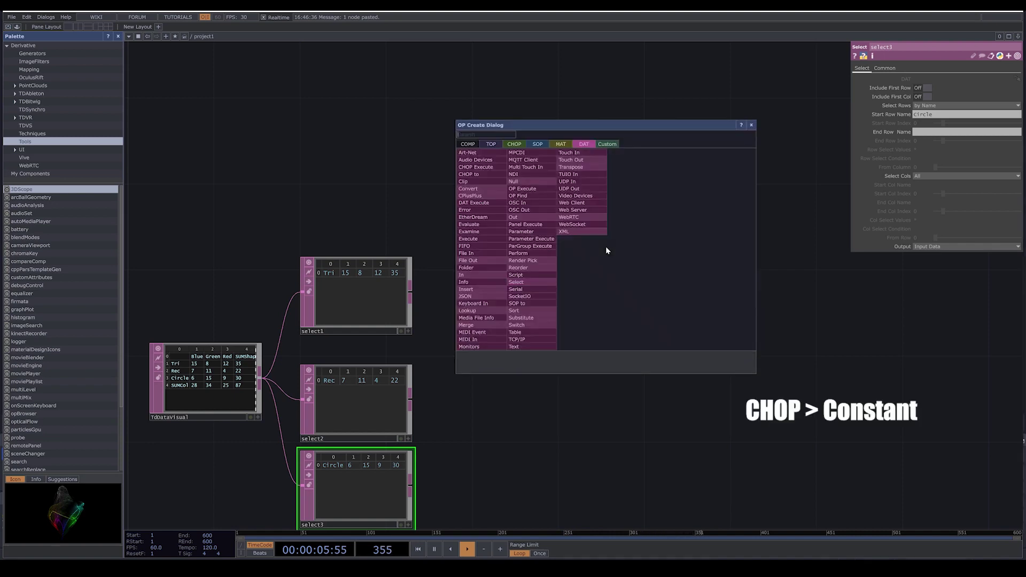
{"action": "left_click", "coordinate": [515, 144]}
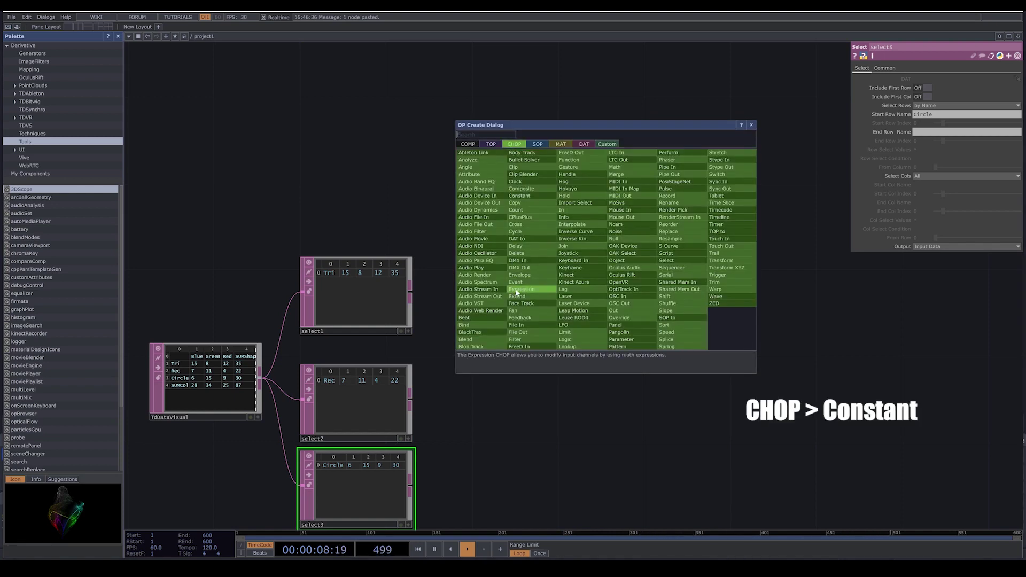
{"action": "type", "text": "c"}
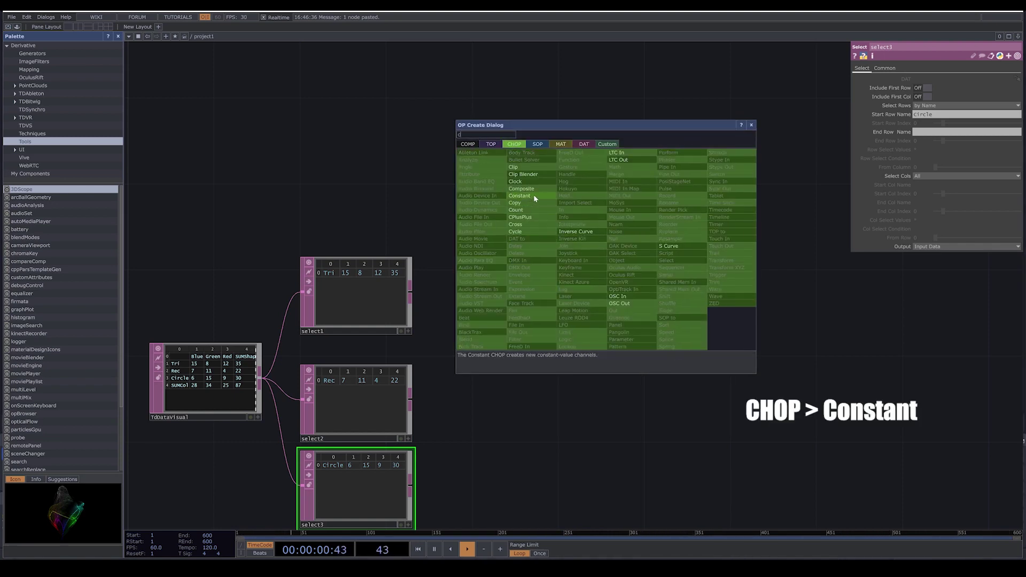
{"action": "left_click", "coordinate": [519, 195]}
{"action": "left_click", "coordinate": [589, 227]}
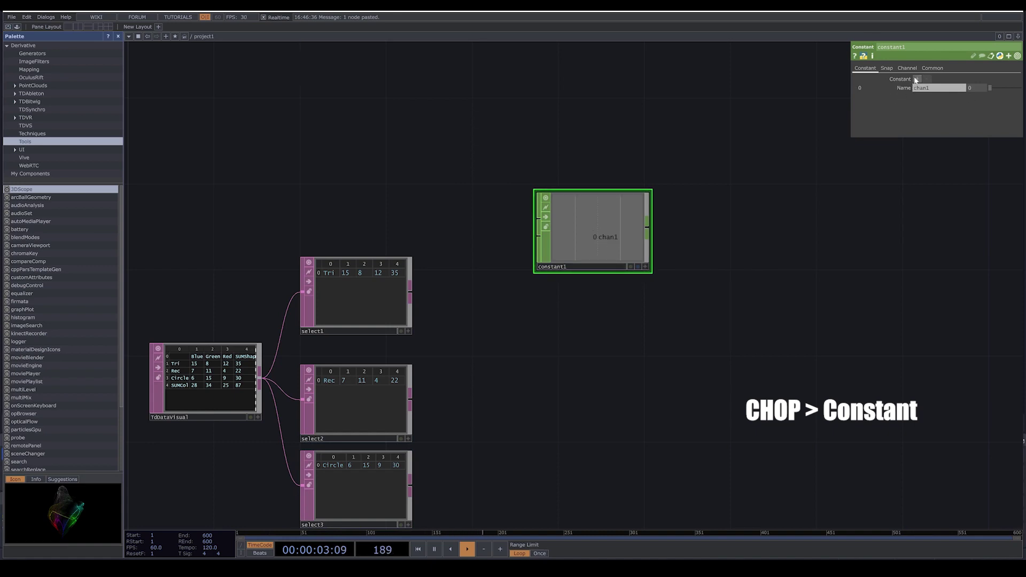
Step: Give the Constant CHOP three channels named Blue, Green and Red
{"action": "scroll", "coordinate": [369, 291], "scroll_direction": "up", "scroll_amount": 5}
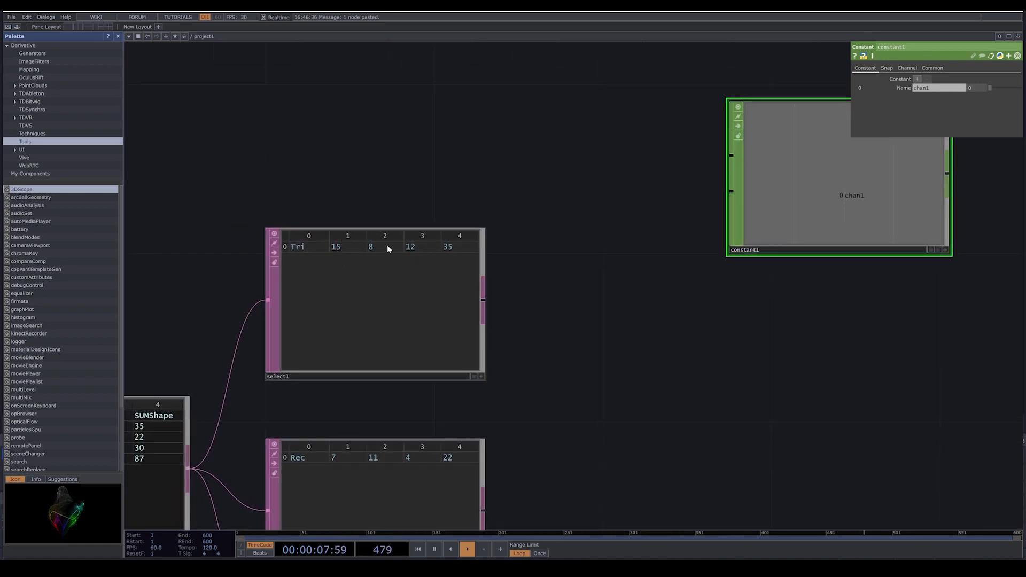
{"action": "left_click_drag", "start_coordinate": [313, 183], "coordinate": [522, 153]}
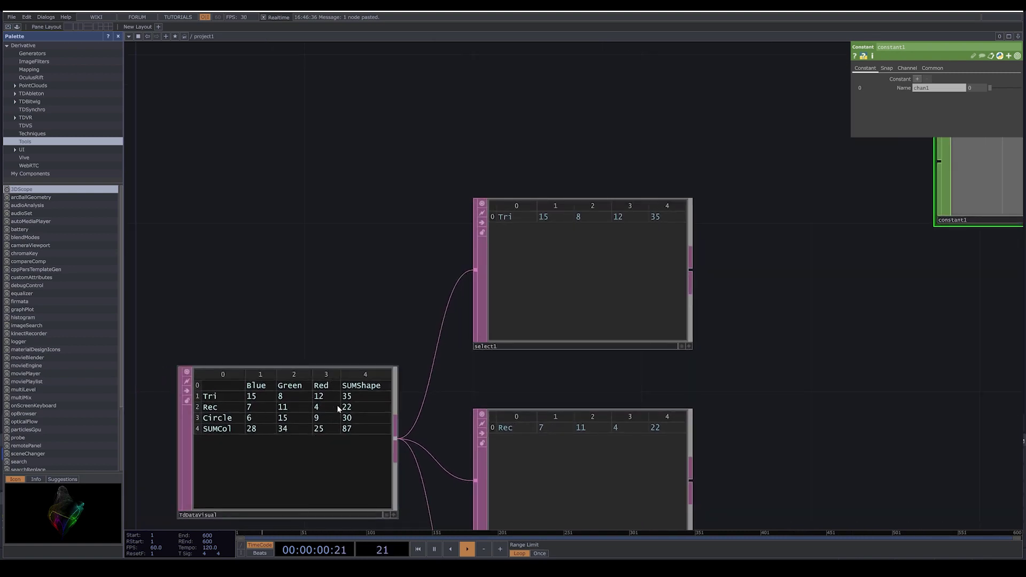
{"action": "middle_click_drag", "start_coordinate": [915, 278], "coordinate": [790, 335]}
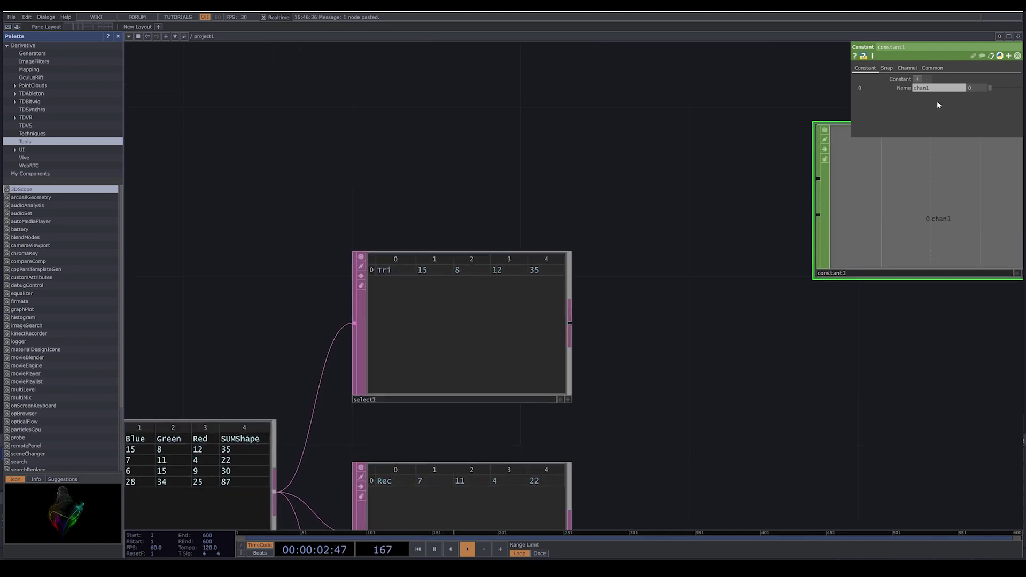
{"action": "left_click", "coordinate": [917, 79]}
{"action": "left_click", "coordinate": [917, 79]}
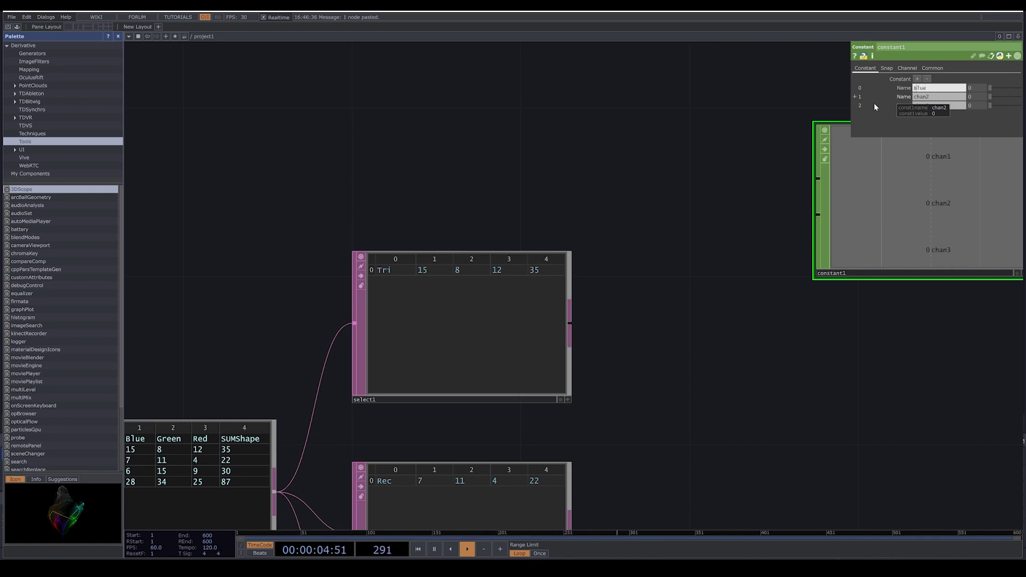
{"action": "left_click", "coordinate": [941, 99]}
{"action": "type", "text": "c"}
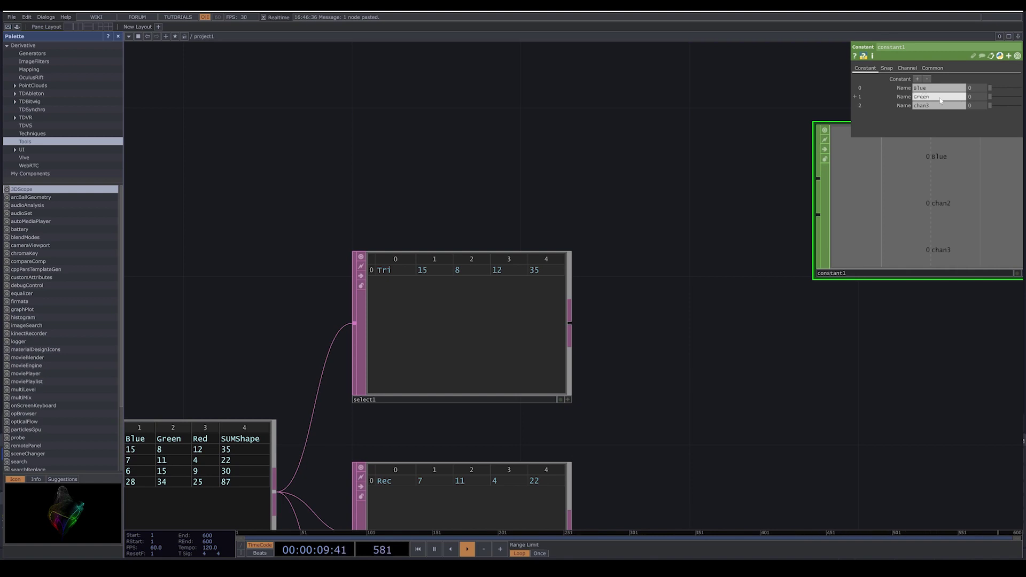
{"action": "type", "text": "reen"}
{"action": "left_click", "coordinate": [933, 105]}
{"action": "left_click", "coordinate": [731, 293]}
{"action": "left_click_drag", "start_coordinate": [781, 350], "coordinate": [707, 347]}
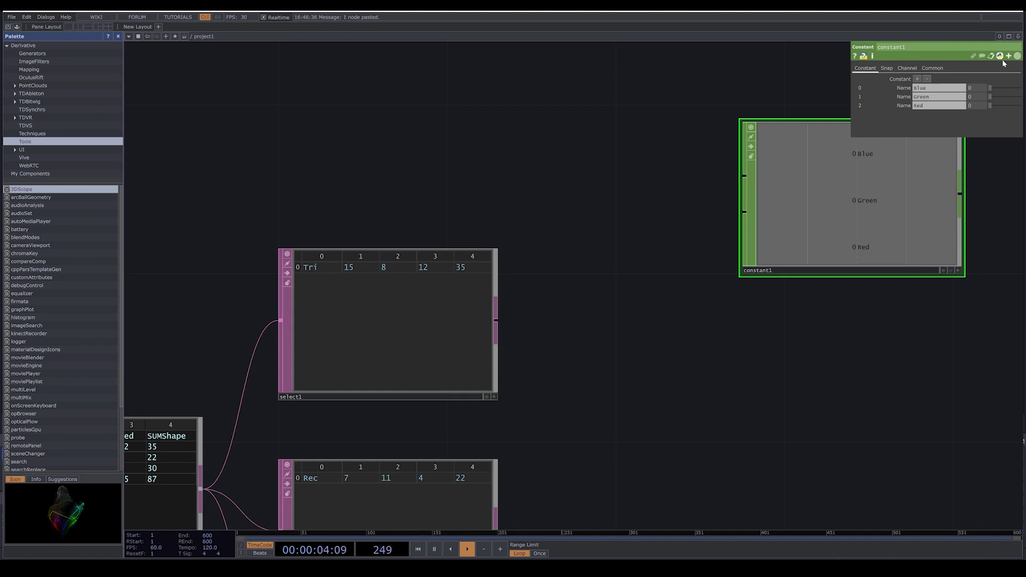
Step: Set the Blue channel's value to the expression op( 'select1') [0,1]
{"action": "left_click", "coordinate": [904, 88]}
{"action": "scroll", "coordinate": [375, 289], "scroll_direction": "down", "scroll_amount": 3}
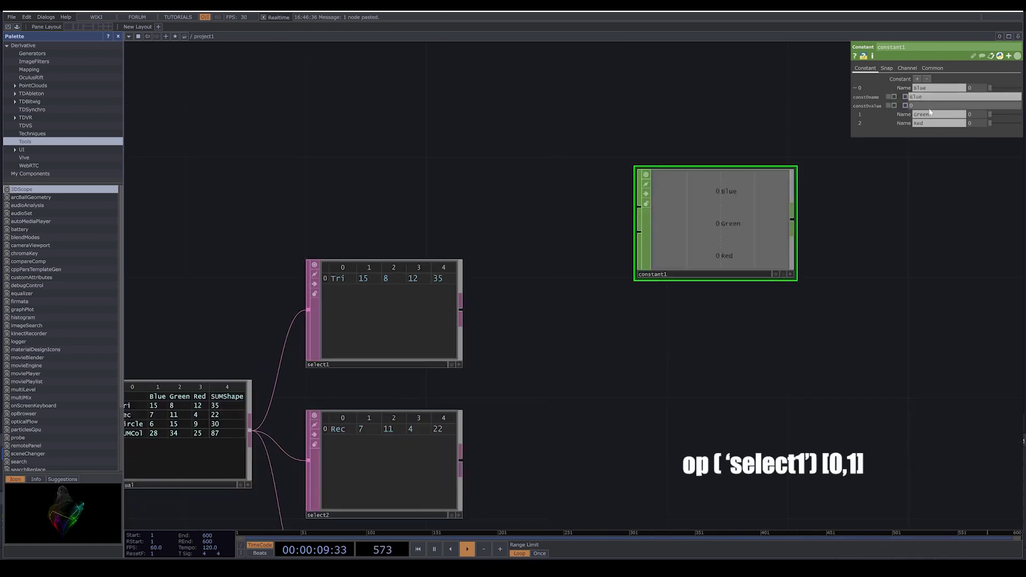
{"action": "type", "text": "op"}
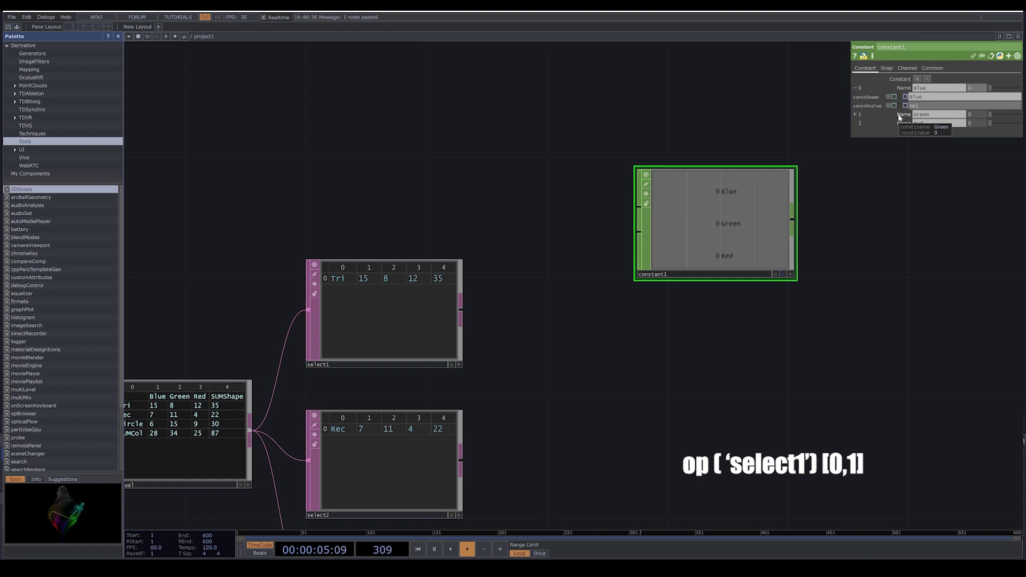
{"action": "type", "text": "('"}
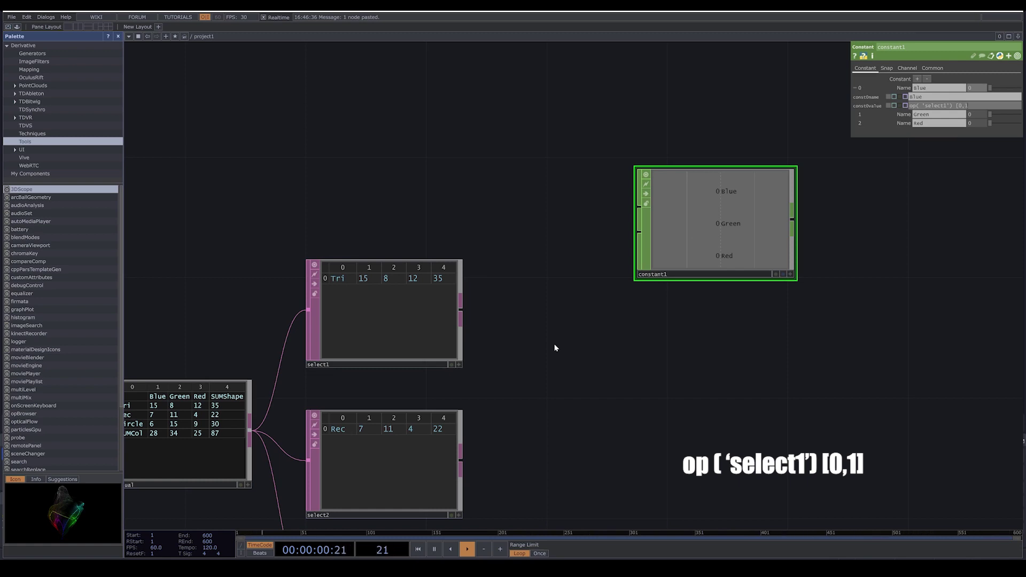
{"action": "key", "text": "Return"}
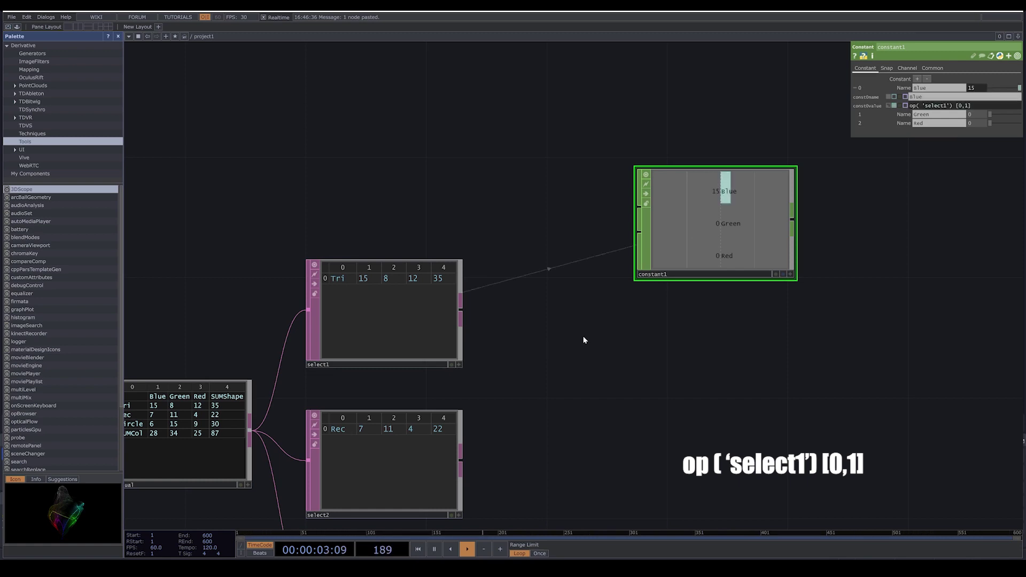
Step: Set the Green channel's value to the expression op( 'select1') [0,2]
{"action": "left_click", "coordinate": [906, 115]}
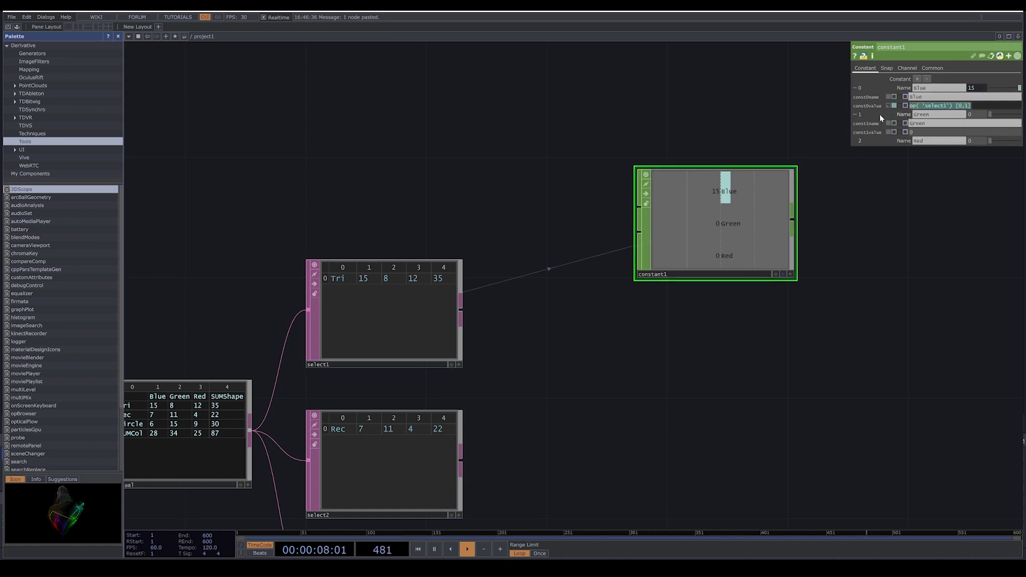
{"action": "left_click", "coordinate": [913, 134]}
{"action": "type", "text": "op( 'select1') [0,1]"}
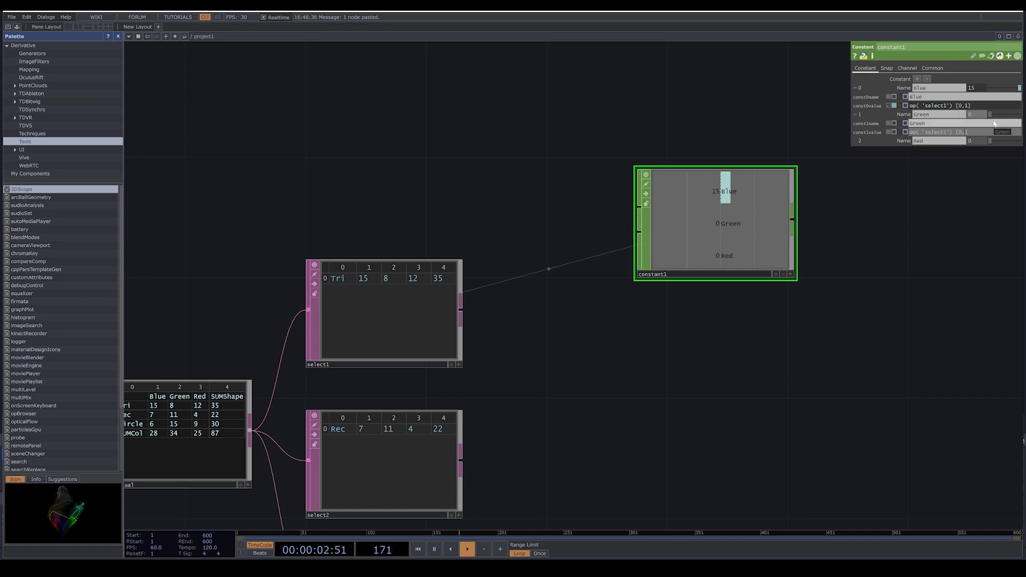
{"action": "key", "text": "Left"}
{"action": "key", "text": "BackSpace"}
{"action": "type", "text": "2"}
{"action": "key", "text": "Return"}
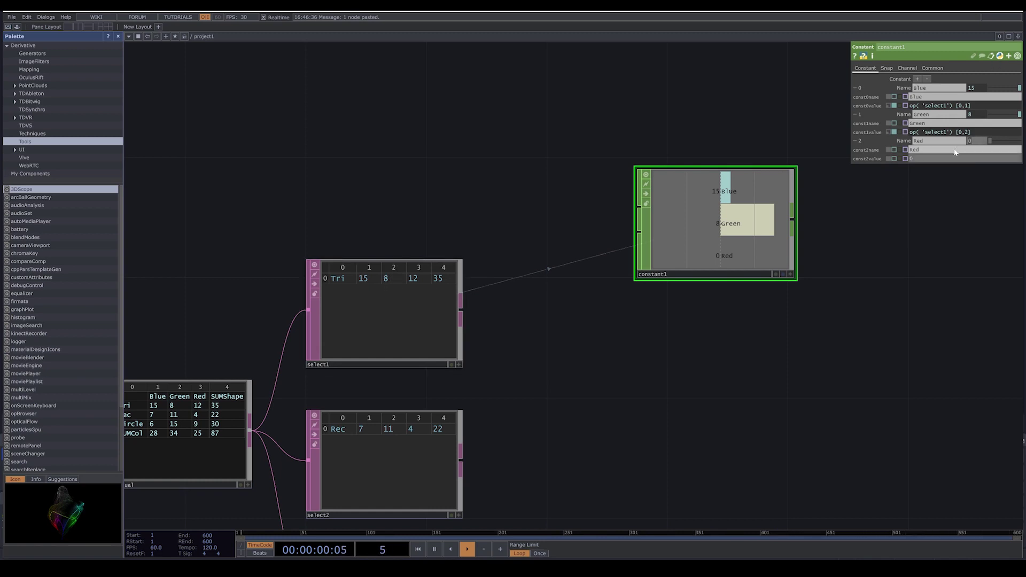
Step: Set the Red channel's value to the expression op( 'select1') [0,3]
{"action": "key", "text": "ctrl+v"}
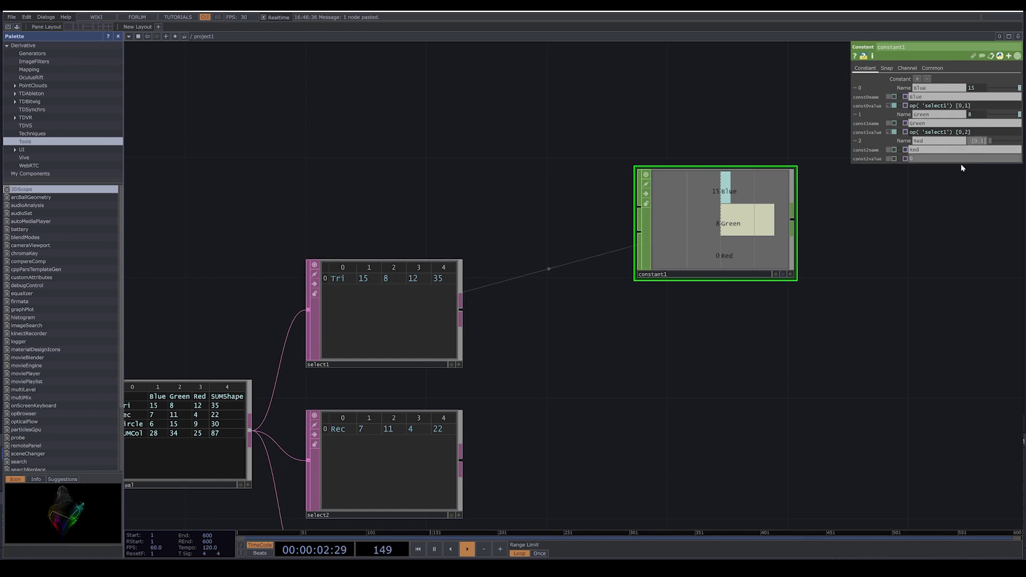
{"action": "type", "text": "3"}
{"action": "key", "text": "Return"}
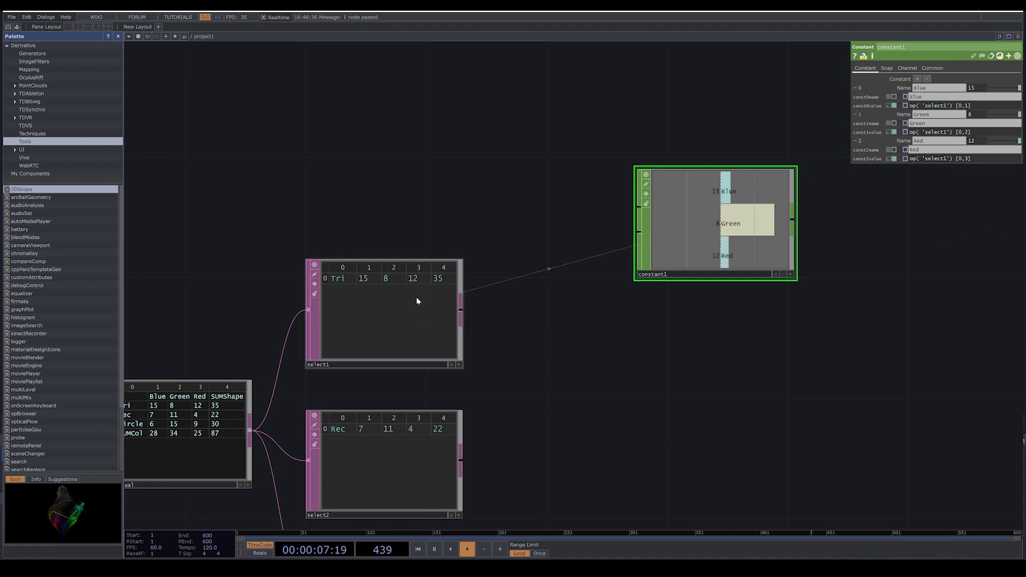
Step: Add a fourth channel named SumTris to the Constant CHOP, with the value expression op( 'select1') [0,4]
{"action": "left_click_drag", "start_coordinate": [767, 394], "coordinate": [683, 371]}
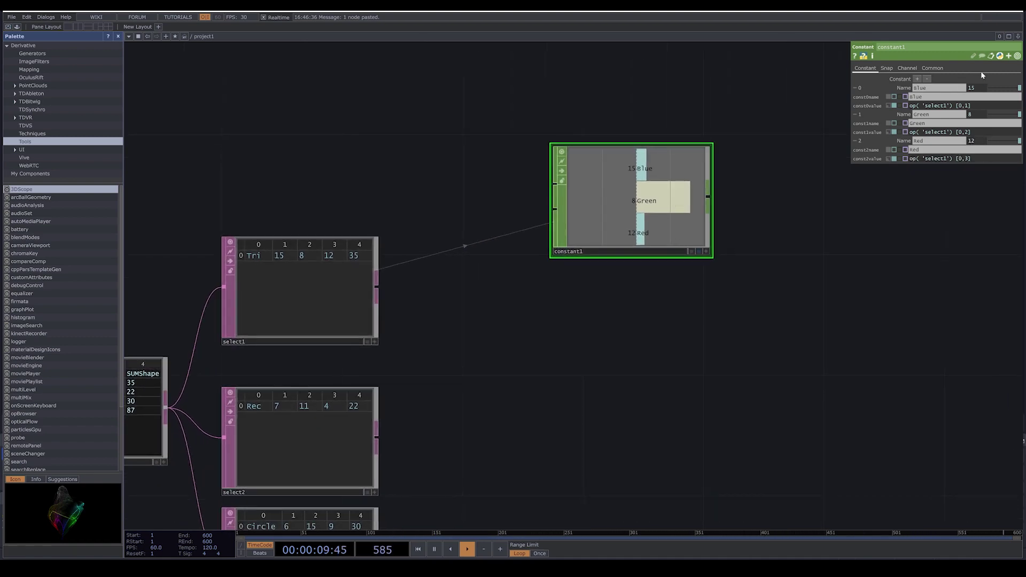
{"action": "left_click", "coordinate": [917, 80]}
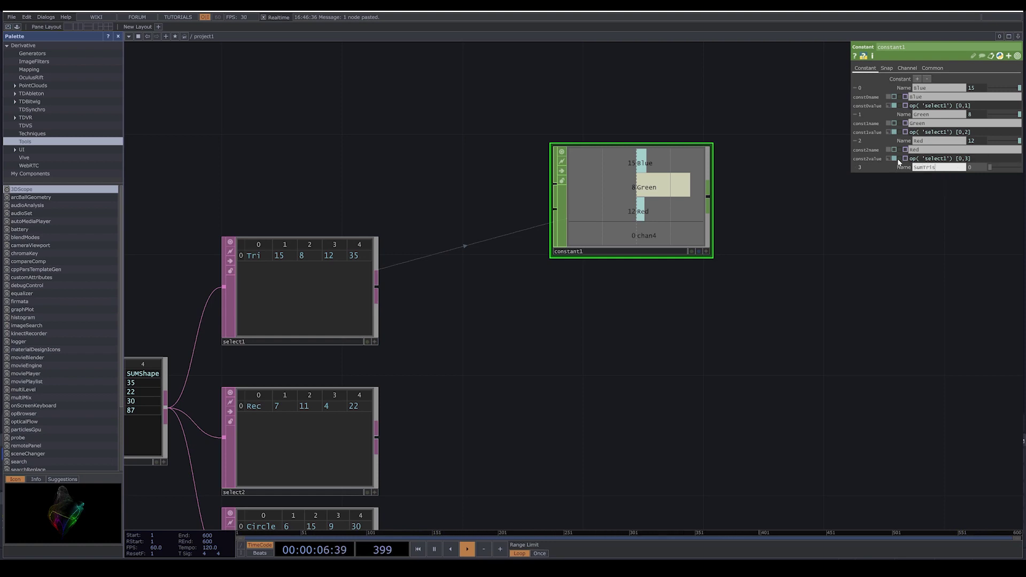
{"action": "key", "text": "Return"}
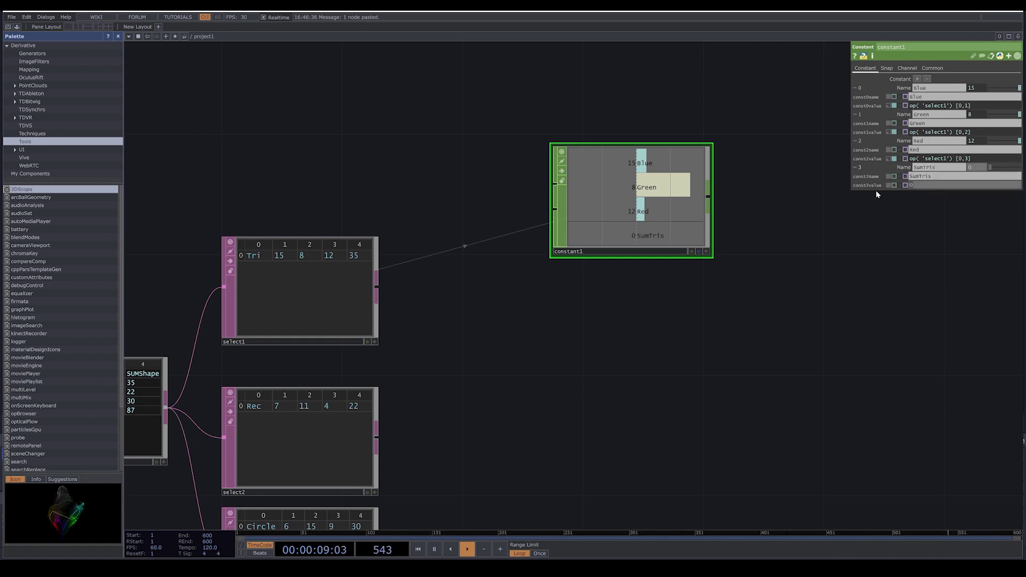
{"action": "type", "text": "op( 'select1') [0,1]"}
{"action": "key", "text": "BackSpace"}
{"action": "key", "text": "Return"}
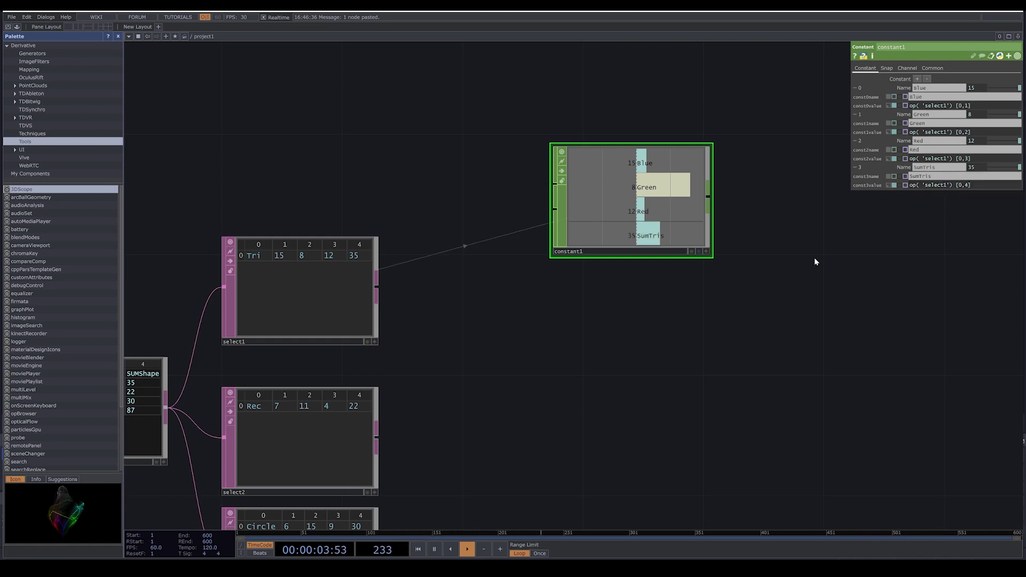
Step: Make two copies of the Constant CHOP and space them out below the original, beside the Select DATs
{"action": "scroll", "coordinate": [771, 268], "scroll_direction": "down", "scroll_amount": 4}
{"action": "left_click_drag", "start_coordinate": [731, 300], "coordinate": [567, 258]}
{"action": "left_click", "coordinate": [404, 326]}
{"action": "left_click", "coordinate": [372, 392]}
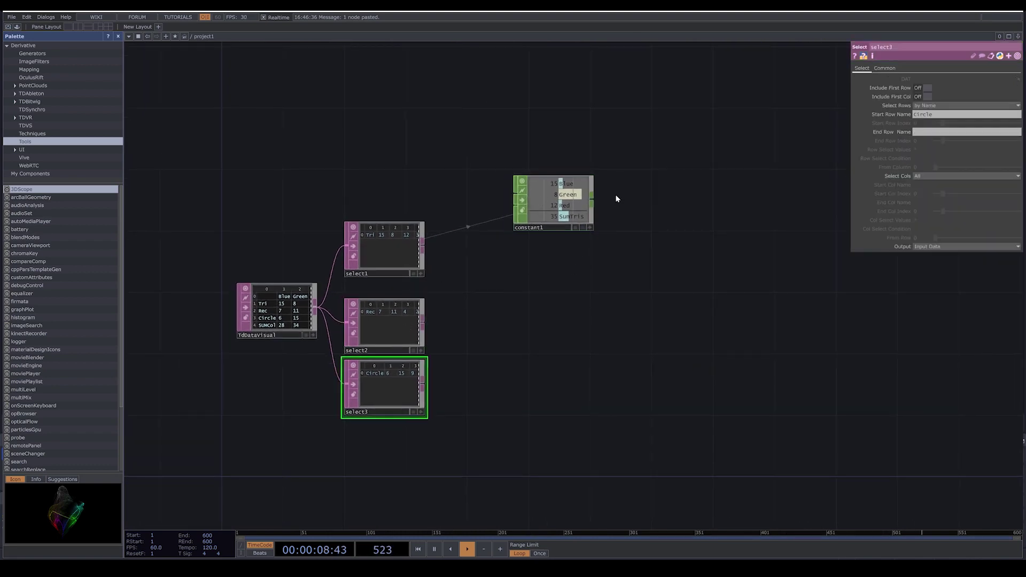
{"action": "left_click", "coordinate": [587, 206]}
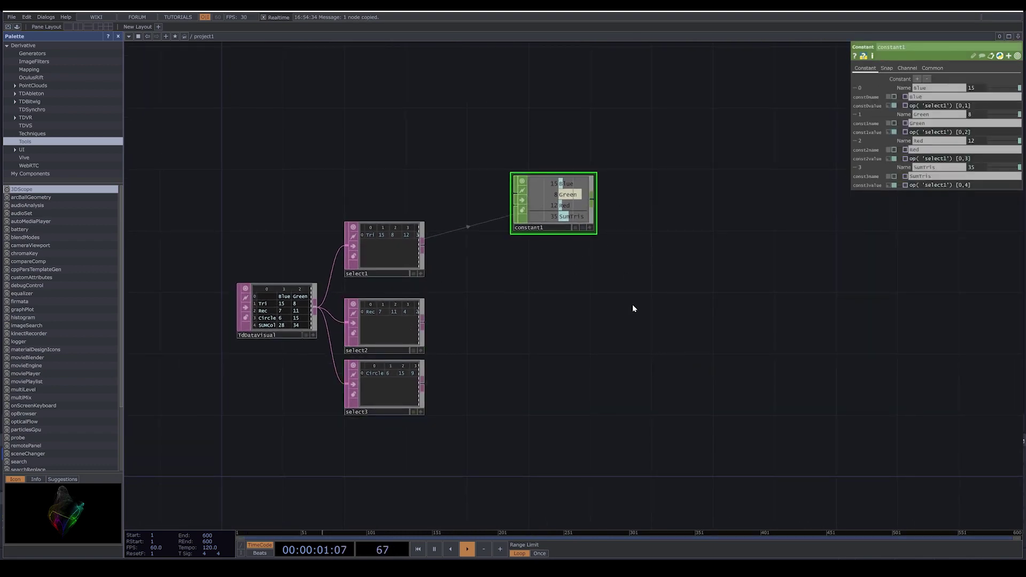
{"action": "key", "text": "ctrl+v"}
{"action": "key", "text": "ctrl+v"}
{"action": "left_click_drag", "start_coordinate": [558, 346], "coordinate": [558, 377]}
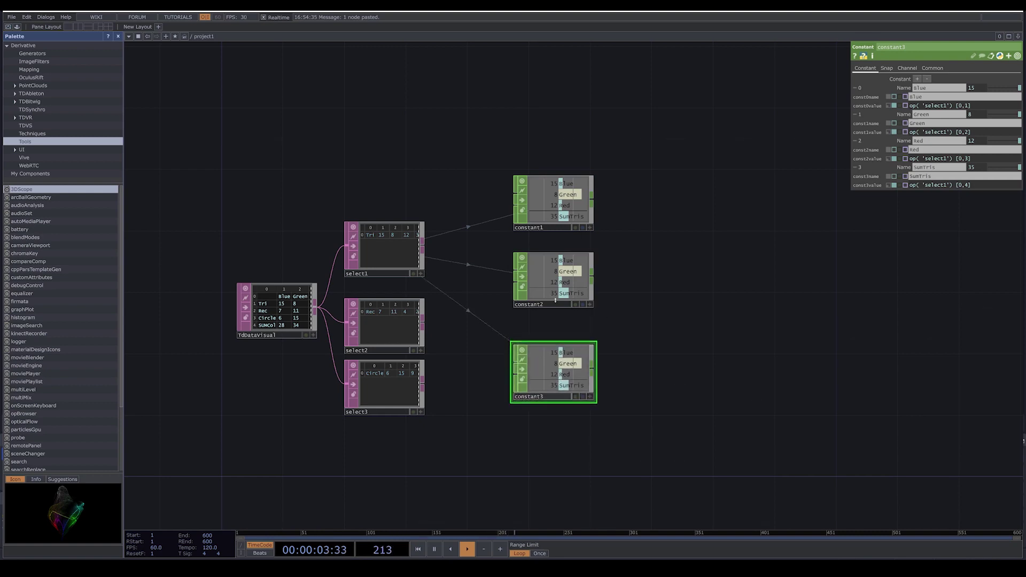
{"action": "left_click", "coordinate": [544, 271]}
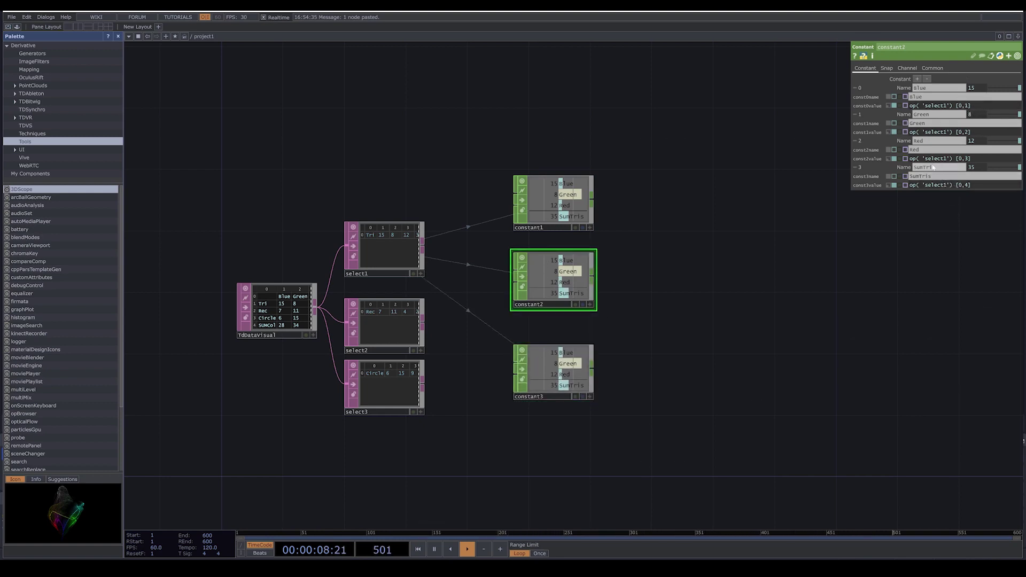
{"action": "left_click_drag", "start_coordinate": [563, 285], "coordinate": [563, 315]}
{"action": "left_click_drag", "start_coordinate": [543, 397], "coordinate": [543, 428]}
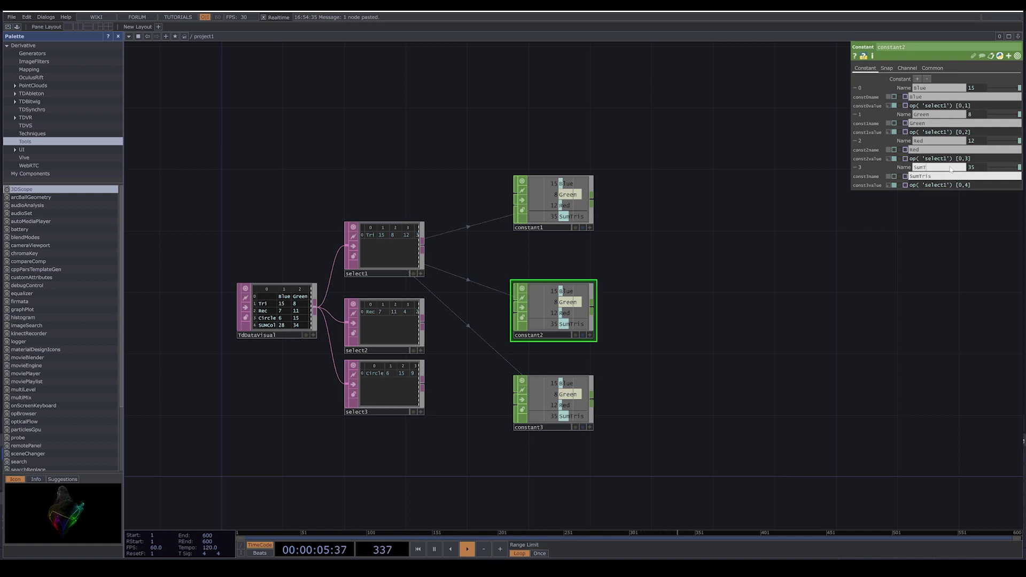
Step: Rename the second Constant CHOP's sum channel to SumRect and make its Blue value expression read from select2
{"action": "type", "text": "Rect"}
{"action": "key", "text": "Return"}
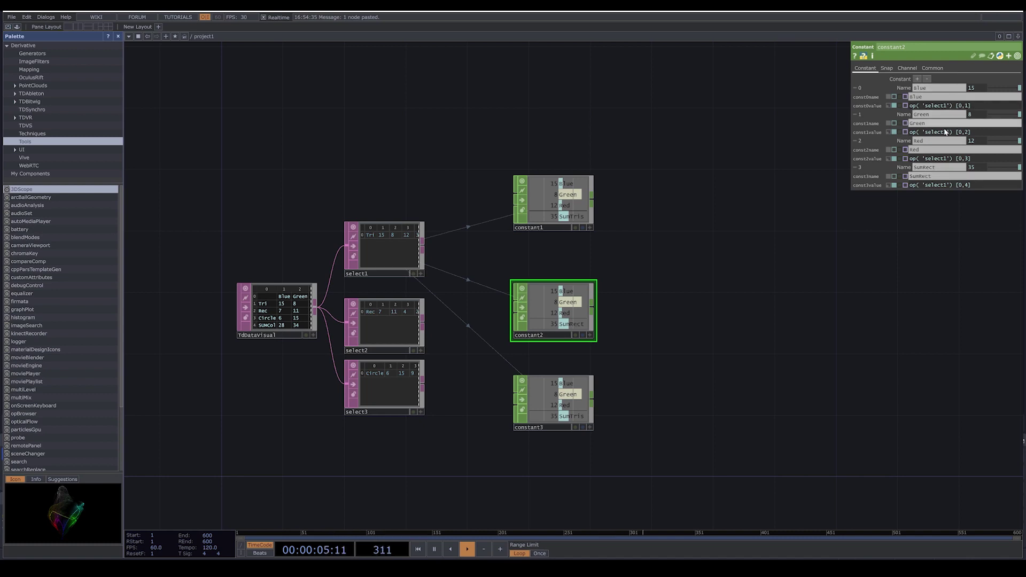
{"action": "left_click", "coordinate": [945, 106]}
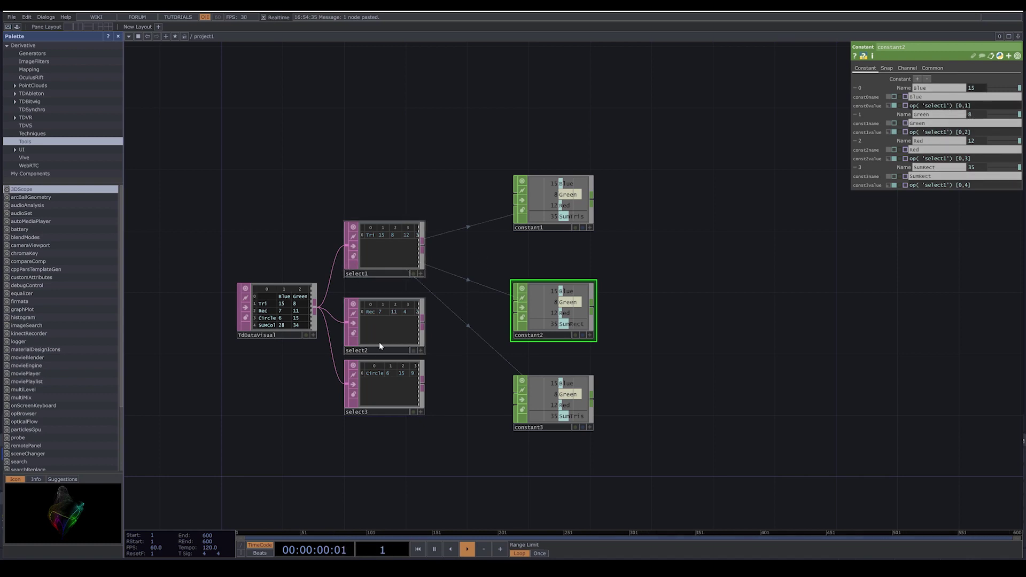
{"action": "key", "text": "BackSpace"}
{"action": "type", "text": "2"}
{"action": "key", "text": "Return"}
Step: Make the Green, Red and SumRect value expressions of the second Constant CHOP read from select2
{"action": "left_click", "coordinate": [946, 132]}
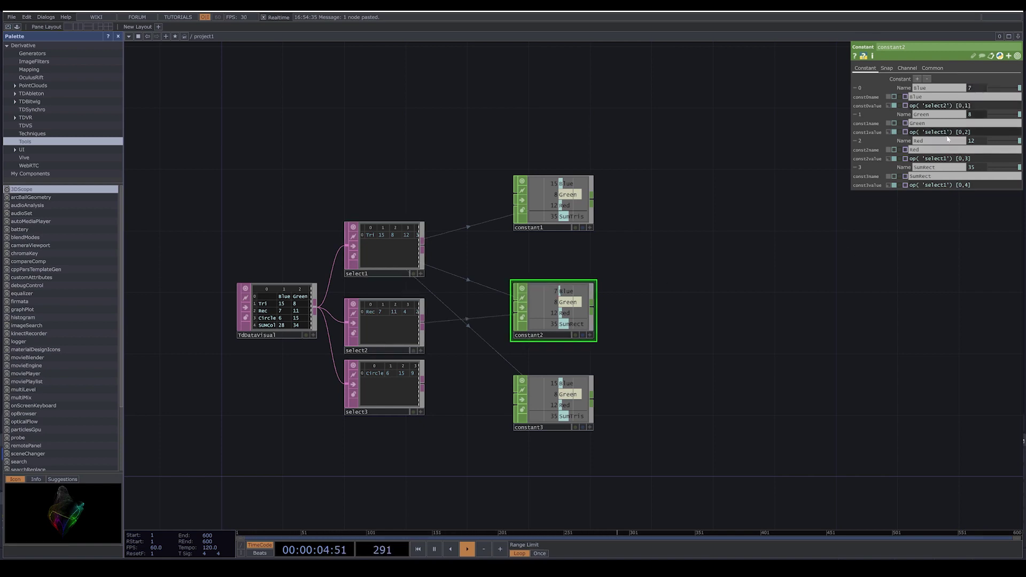
{"action": "key", "text": "BackSpace"}
{"action": "type", "text": "2"}
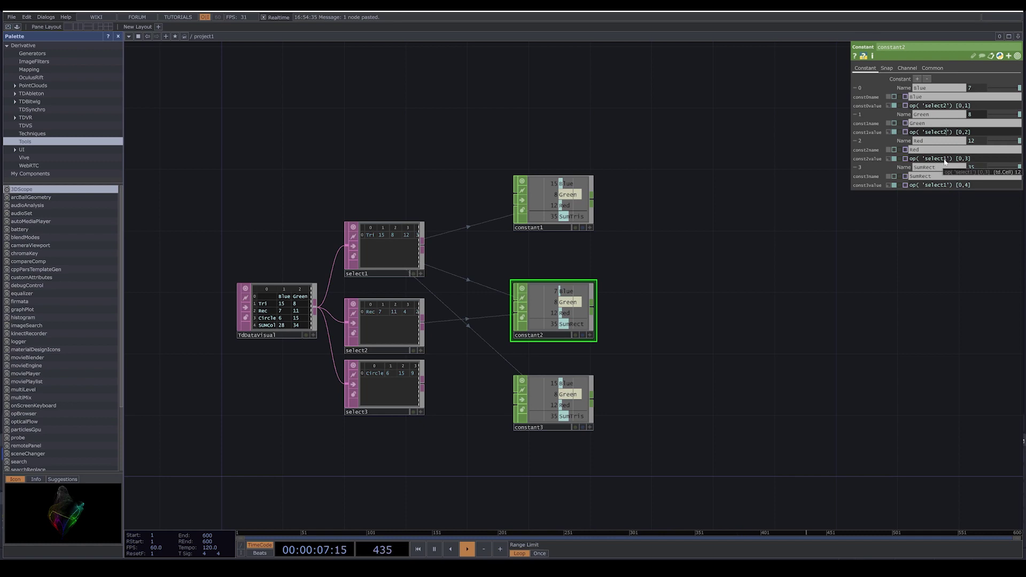
{"action": "left_click", "coordinate": [948, 159]}
{"action": "key", "text": "BackSpace"}
{"action": "type", "text": "2"}
{"action": "left_click", "coordinate": [947, 185]}
{"action": "key", "text": "BackSpace"}
{"action": "type", "text": "2"}
Step: Select the third Constant CHOP and move the Circle Select DAT down beside it
{"action": "left_click", "coordinate": [592, 427]}
{"action": "left_click_drag", "start_coordinate": [366, 390], "coordinate": [395, 413]}
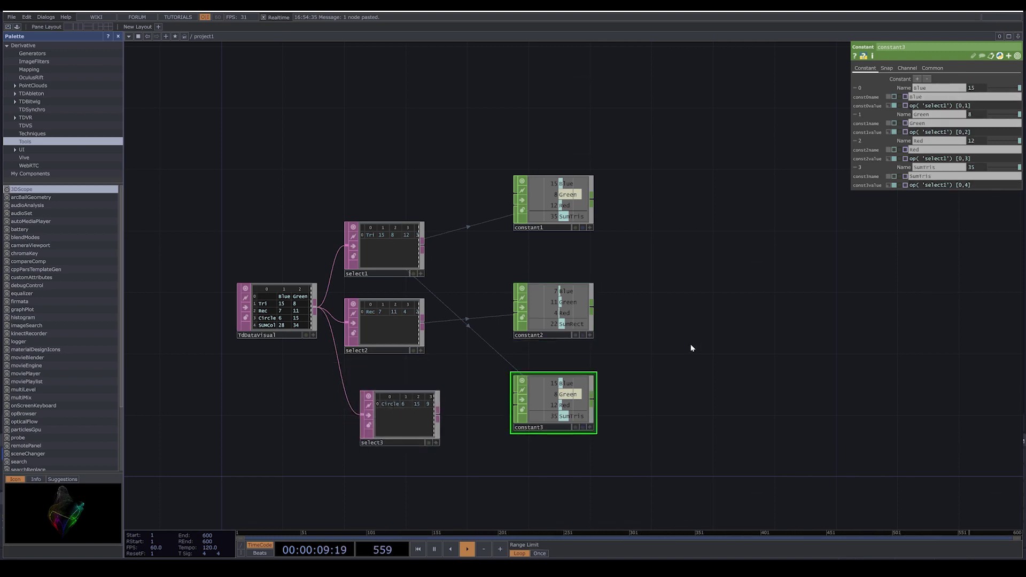
Step: Rename the third Constant CHOP's sum channel to SumCircles
{"action": "left_click", "coordinate": [947, 168]}
{"action": "key", "text": "BackSpace"}
{"action": "key", "text": "BackSpace"}
{"action": "type", "text": "Circle"}
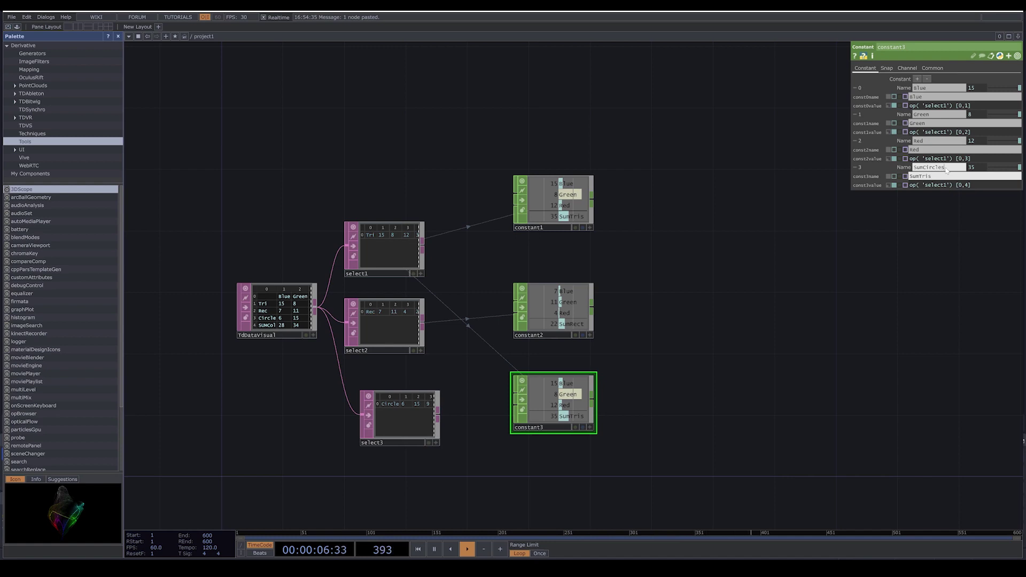
{"action": "key", "text": "Return"}
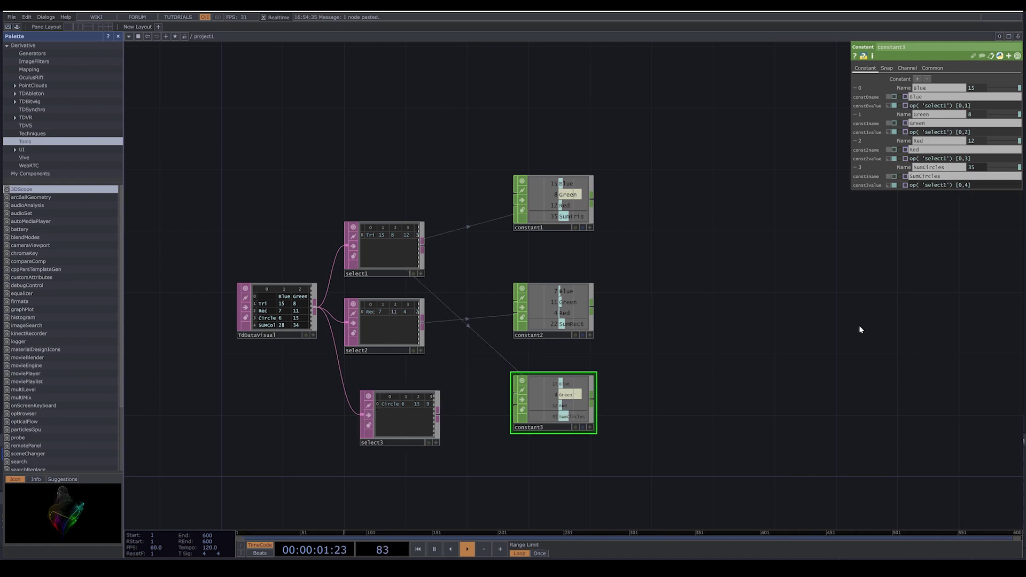
Step: Make the SumCircles, Red, Green and Blue value expressions of the third Constant CHOP read from select3
{"action": "key", "text": "BackSpace"}
{"action": "type", "text": "3"}
{"action": "left_click", "coordinate": [945, 159]}
{"action": "key", "text": "BackSpace"}
{"action": "type", "text": "3"}
{"action": "left_click", "coordinate": [946, 132]}
{"action": "key", "text": "BackSpace"}
{"action": "type", "text": "3"}
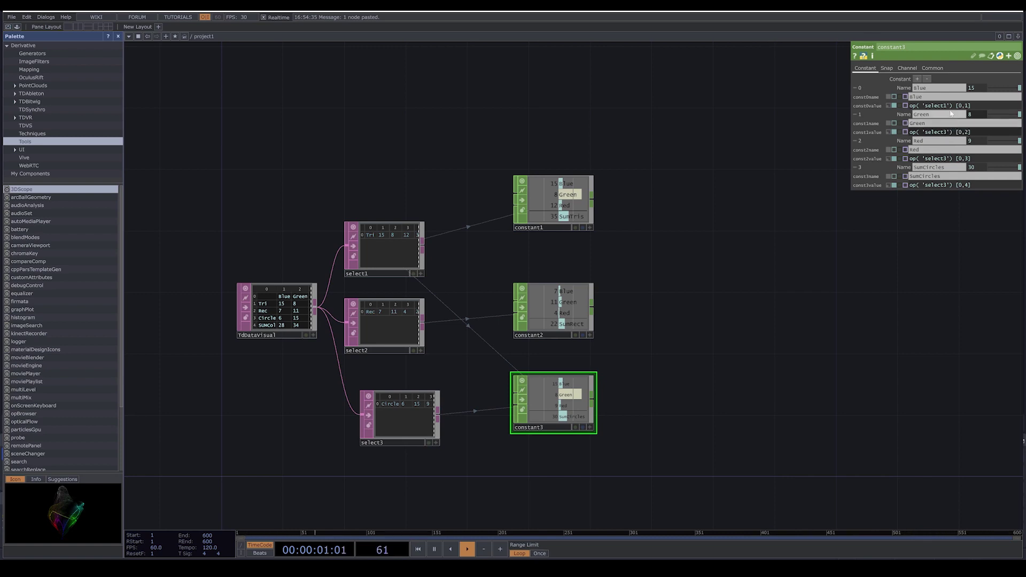
{"action": "left_click", "coordinate": [944, 106]}
{"action": "key", "text": "BackSpace"}
{"action": "type", "text": "3"}
{"action": "key", "text": "Return"}
Step: Add a Rectangle TOP to the right of the Constant CHOPs and set its vertical justification to Bottom
{"action": "left_click_drag", "start_coordinate": [706, 485], "coordinate": [442, 430]}
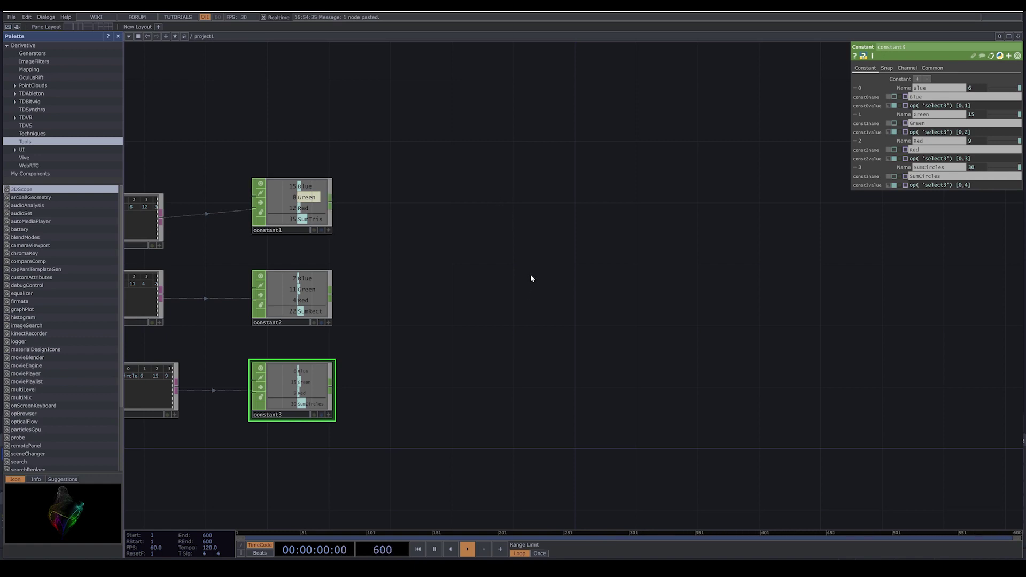
{"action": "key", "text": "Tab"}
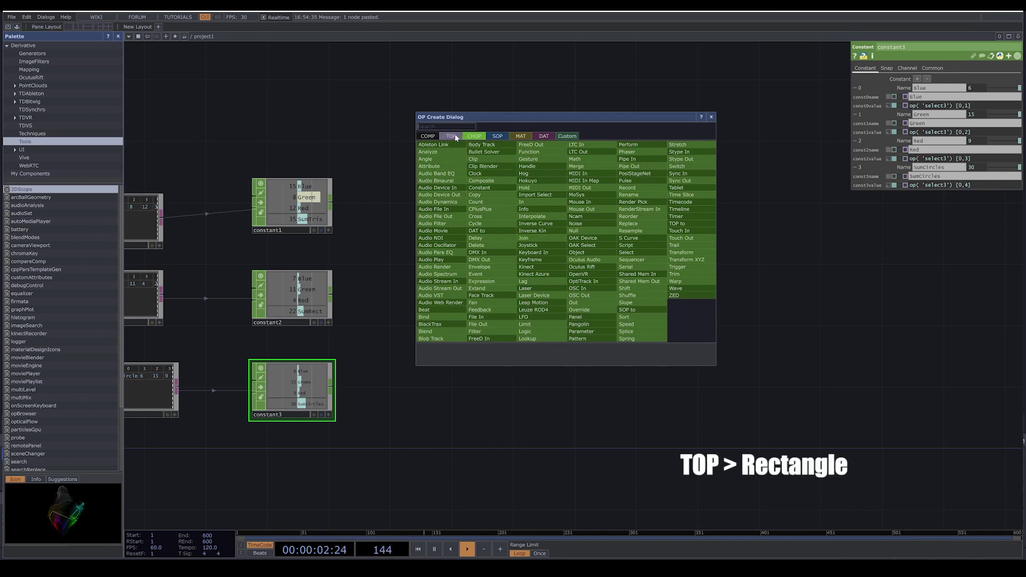
{"action": "left_click", "coordinate": [451, 136]}
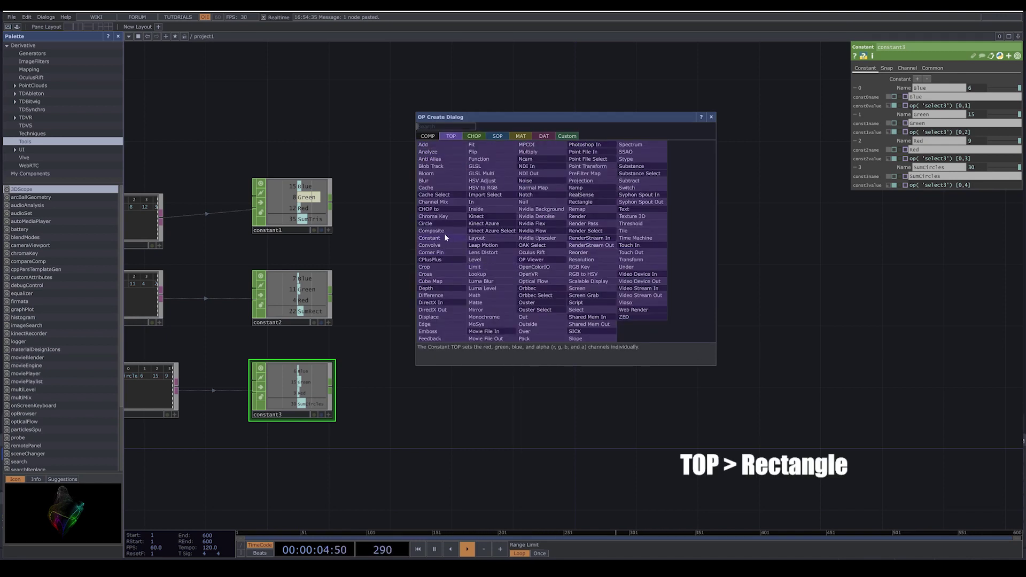
{"action": "type", "text": "re"}
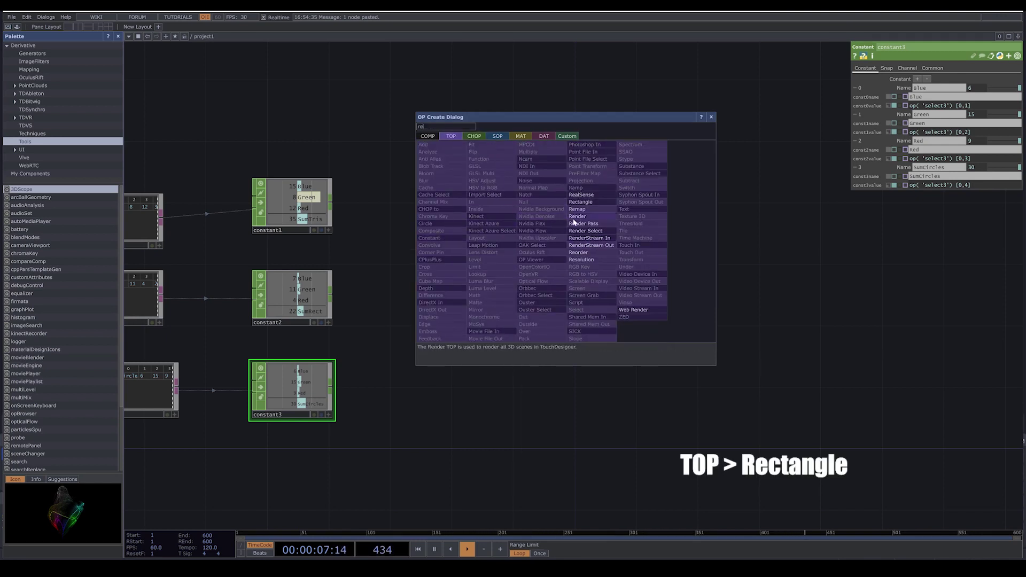
{"action": "left_click", "coordinate": [595, 202]}
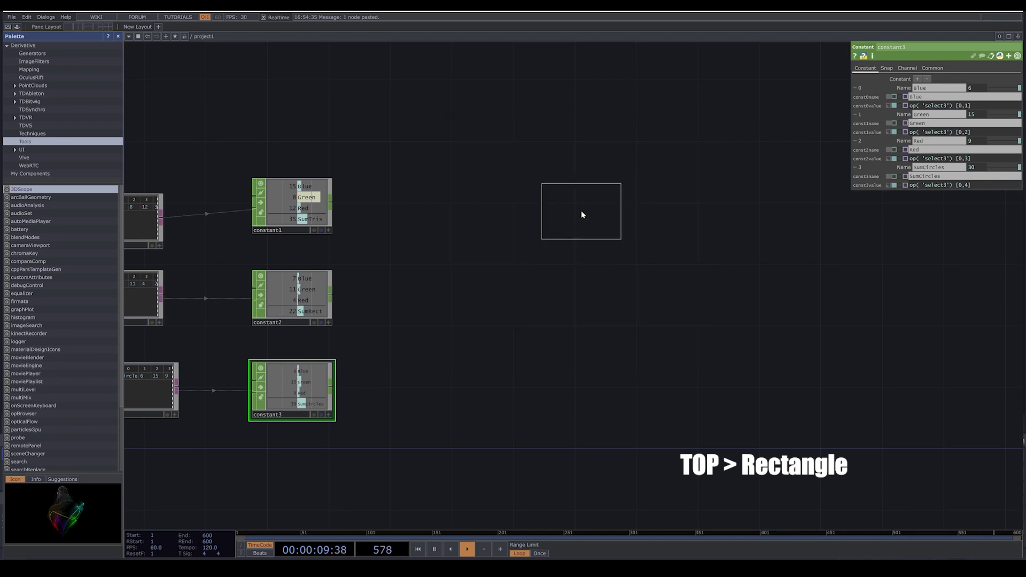
{"action": "left_click", "coordinate": [582, 214]}
{"action": "left_click_drag", "start_coordinate": [643, 273], "coordinate": [612, 286]}
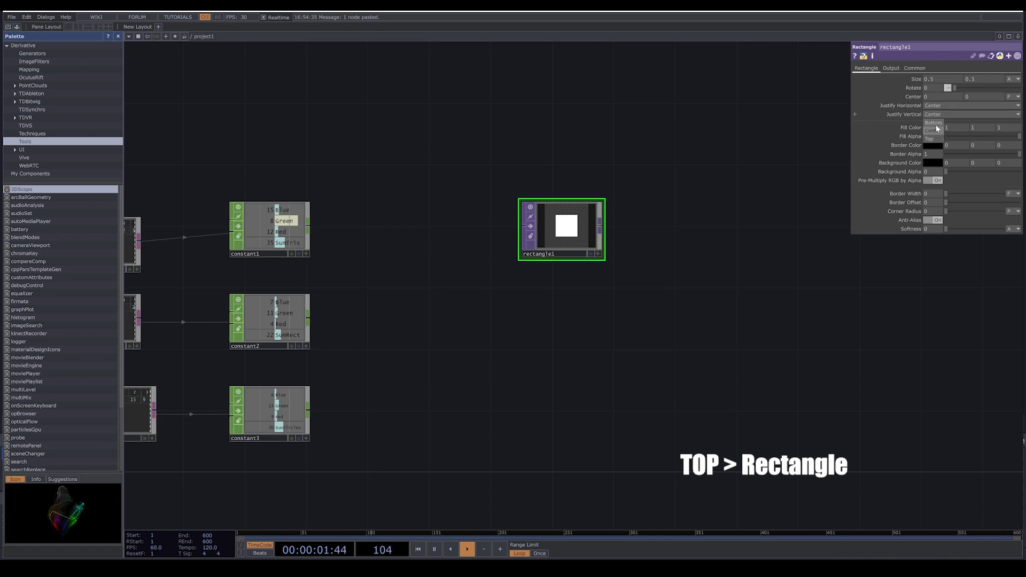
{"action": "left_click", "coordinate": [933, 122]}
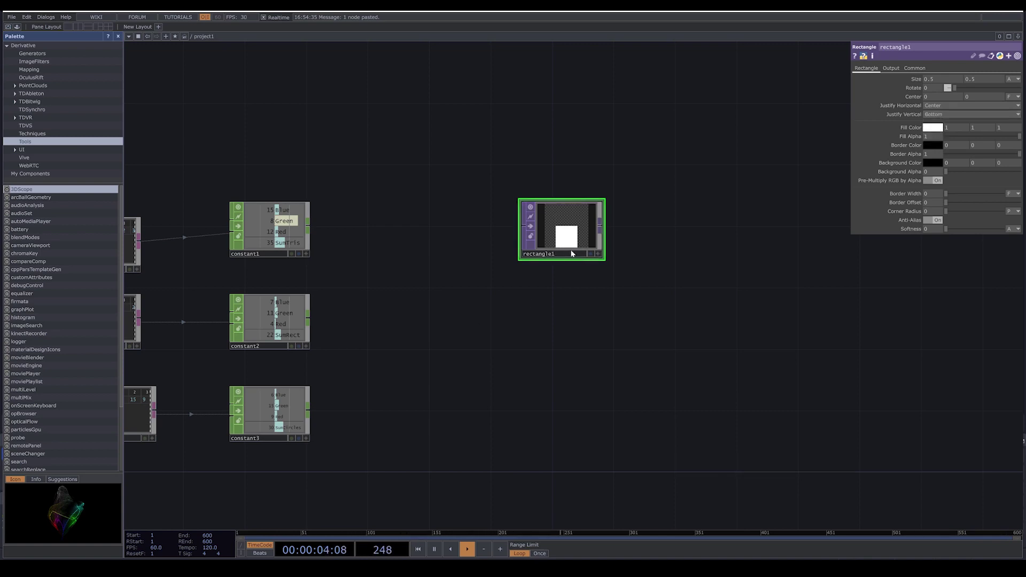
{"action": "left_click_drag", "start_coordinate": [620, 305], "coordinate": [577, 303]}
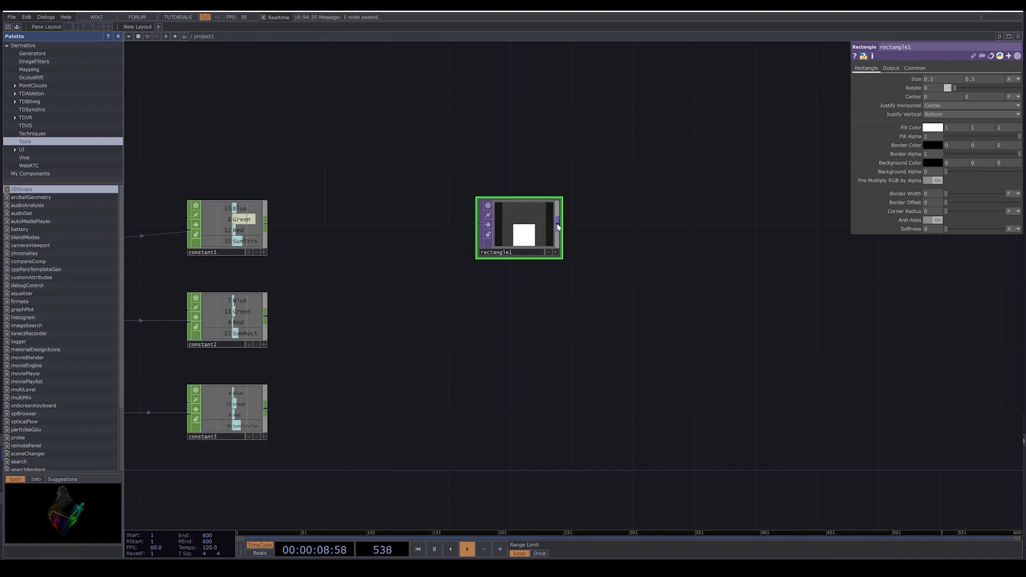
Step: Try a resolution of 1280 x 720 on the Rectangle TOP
{"action": "left_click", "coordinate": [914, 67]}
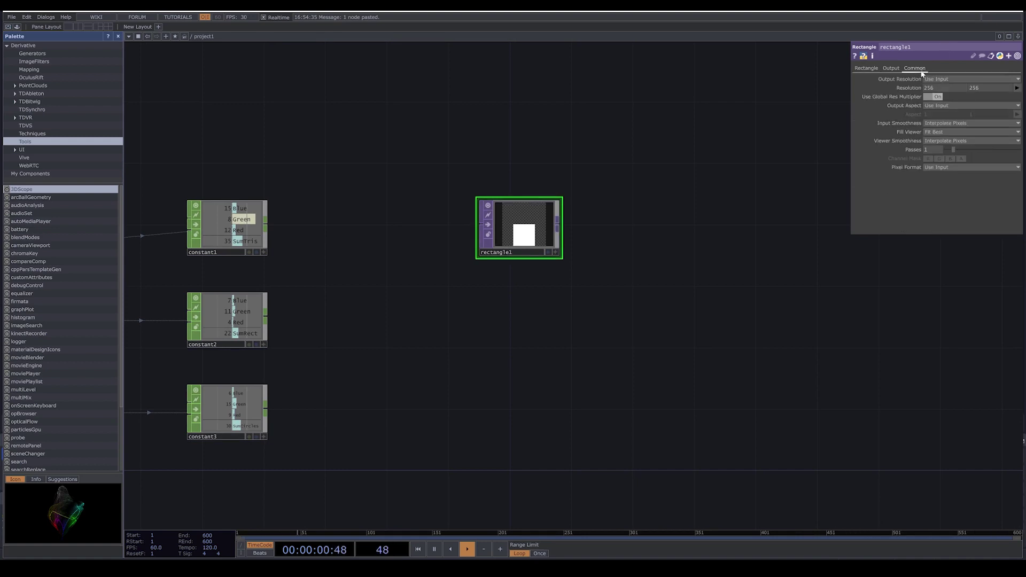
{"action": "left_click", "coordinate": [1017, 88]}
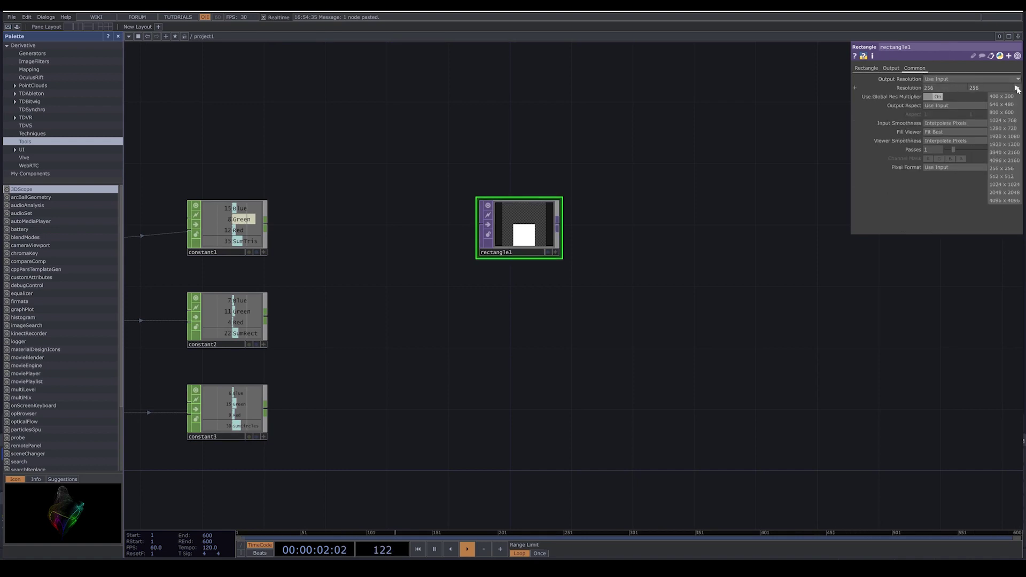
{"action": "left_click", "coordinate": [1013, 130]}
{"action": "left_click_drag", "start_coordinate": [770, 248], "coordinate": [704, 244]}
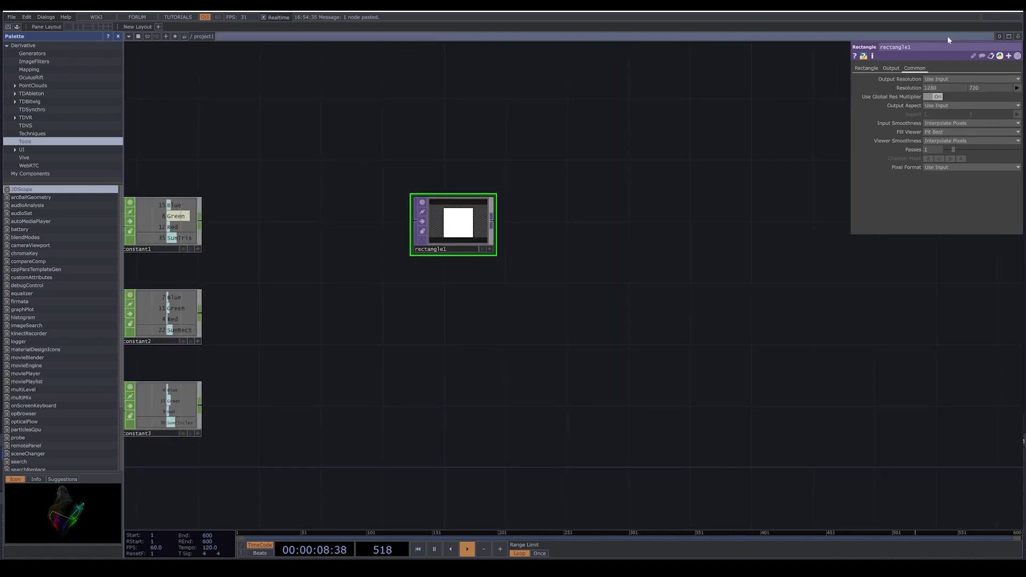
{"action": "left_click", "coordinate": [866, 68]}
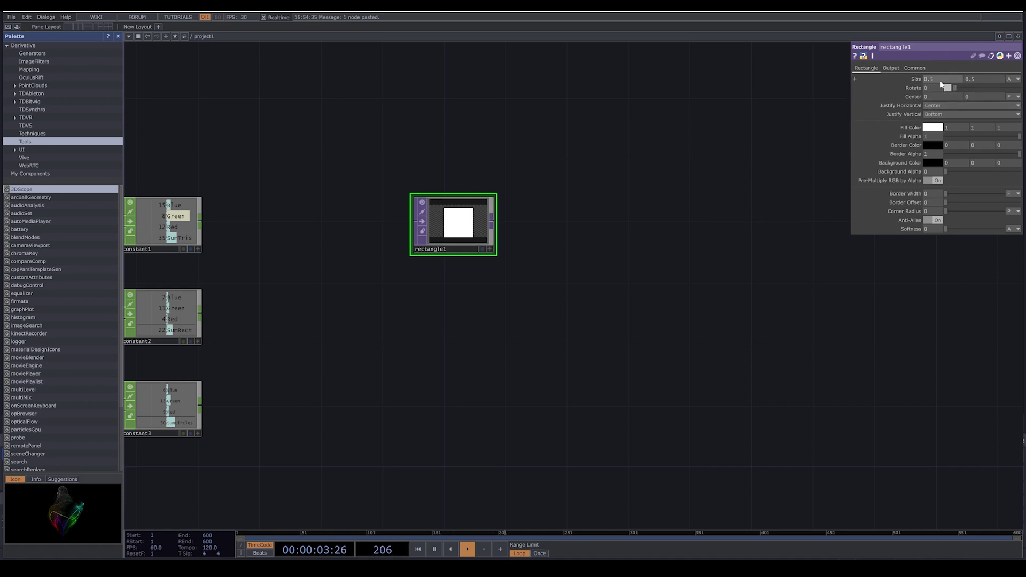
Step: Set the Rectangle TOP's resolution to 1024 x 1024
{"action": "left_click", "coordinate": [914, 68]}
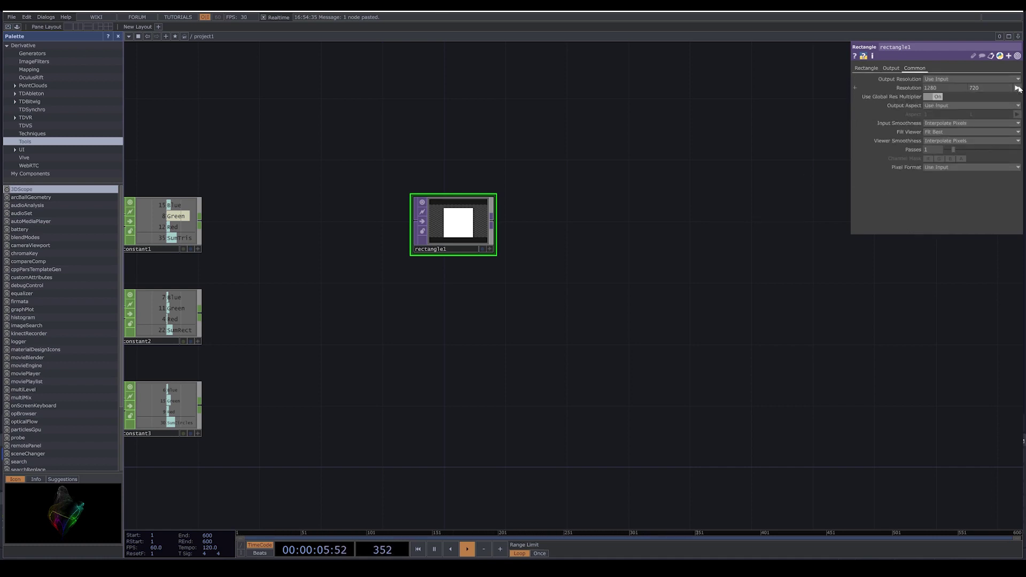
{"action": "left_click", "coordinate": [1017, 88]}
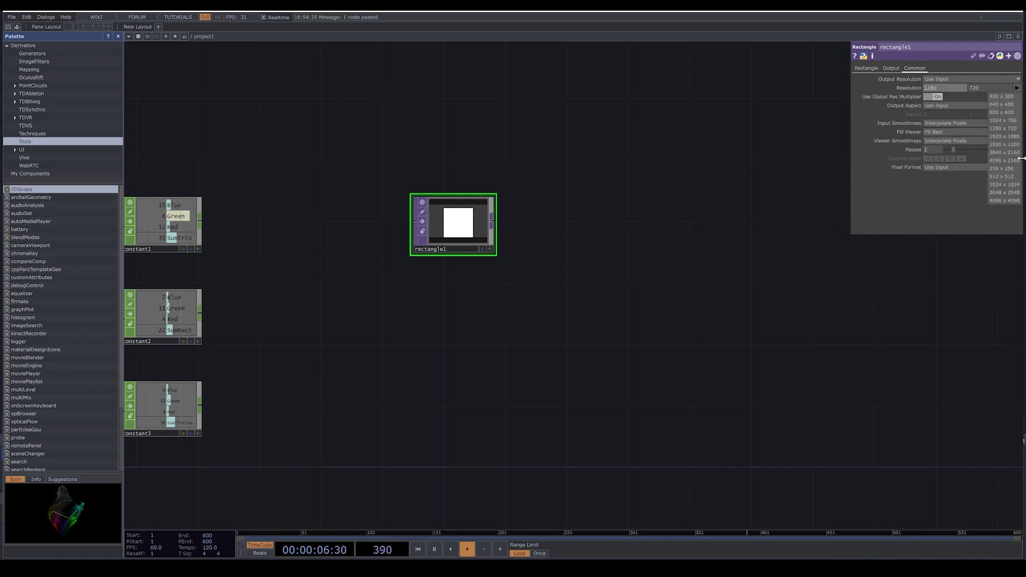
{"action": "left_click", "coordinate": [1005, 185]}
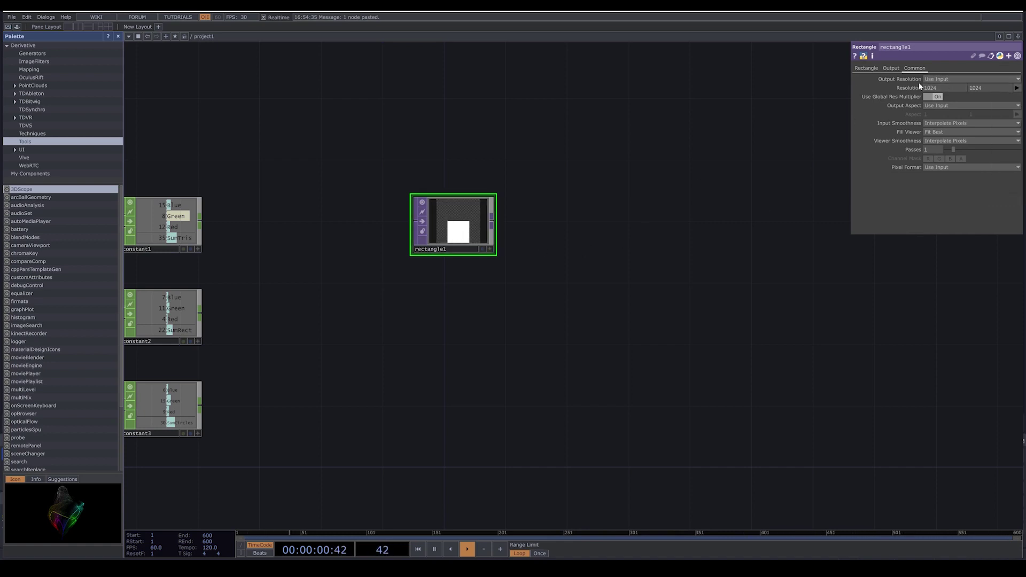
Step: Try a height of 1 for the rectangle, and set it back to 0.5
{"action": "left_click", "coordinate": [867, 68]}
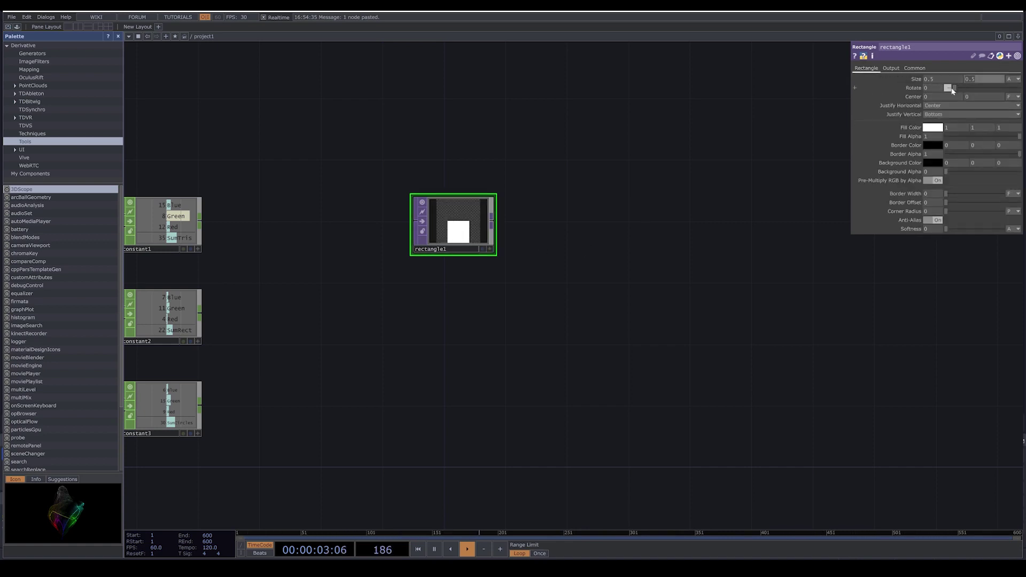
{"action": "type", "text": "1"}
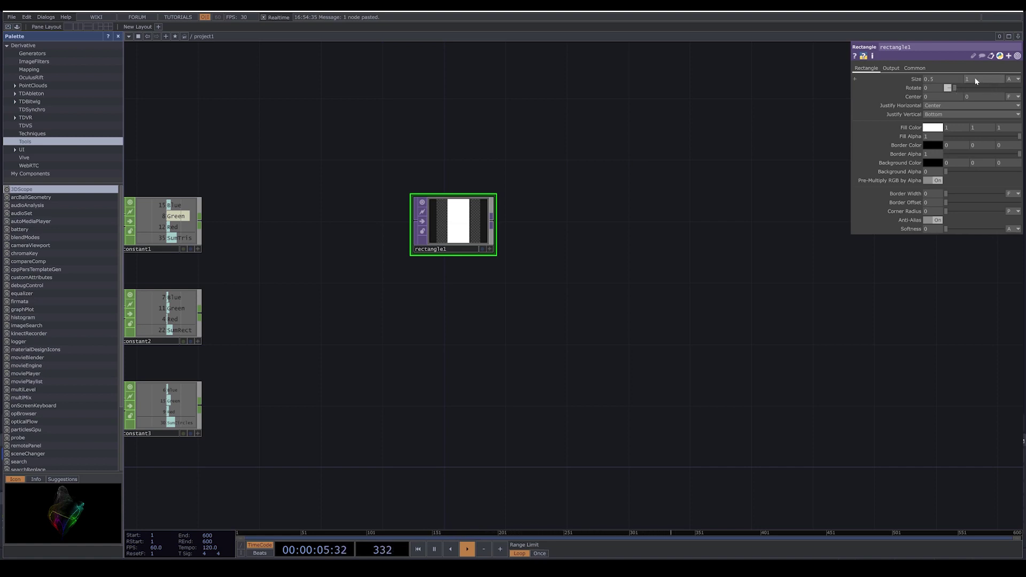
{"action": "type", "text": ".5"}
{"action": "key", "text": "Return"}
Step: Shift the second Constant CHOP slightly down and move the Rectangle TOP further right to make room between them
{"action": "left_click_drag", "start_coordinate": [525, 359], "coordinate": [614, 361]}
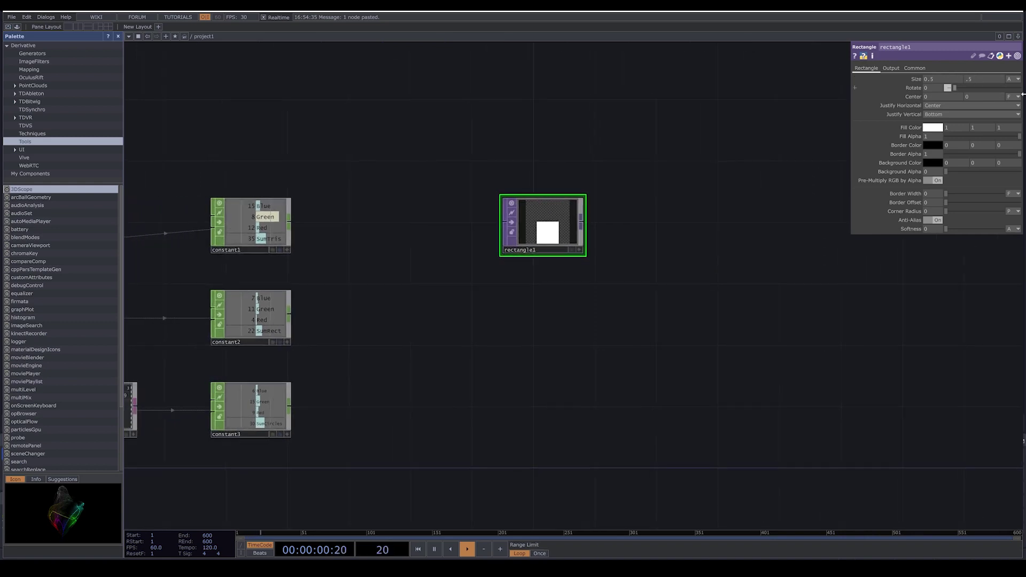
{"action": "mouse_move", "coordinate": [262, 341]}
{"action": "left_mouse_down"}
{"action": "mouse_move", "coordinate": [370, 326]}
{"action": "mouse_move", "coordinate": [243, 331]}
{"action": "mouse_move", "coordinate": [243, 348]}
{"action": "mouse_move", "coordinate": [258, 342]}
{"action": "left_mouse_up"}
{"action": "middle_click_drag", "start_coordinate": [296, 336], "coordinate": [474, 346]}
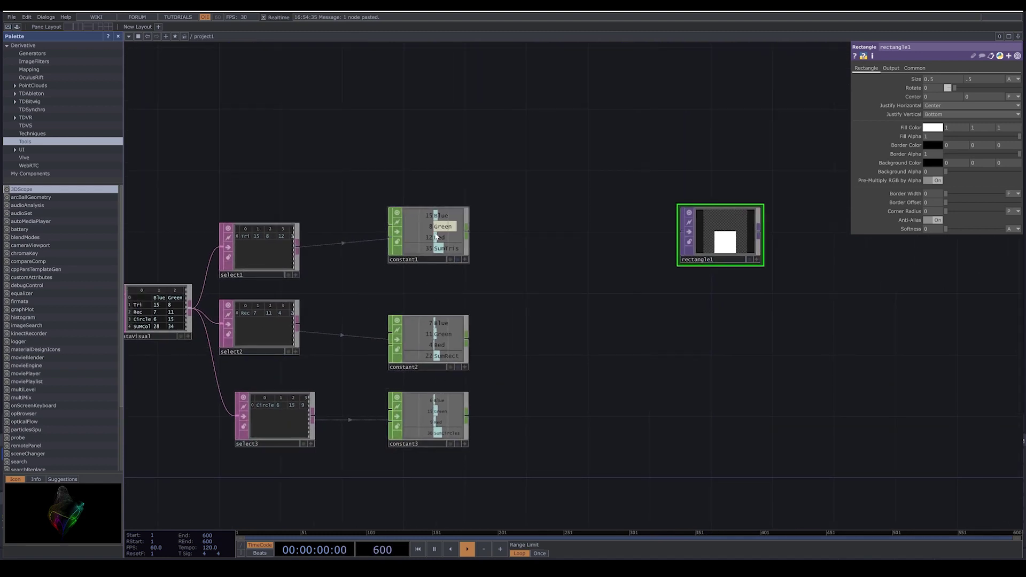
{"action": "middle_click_drag", "start_coordinate": [619, 369], "coordinate": [546, 340]}
{"action": "left_click_drag", "start_coordinate": [656, 207], "coordinate": [734, 206]}
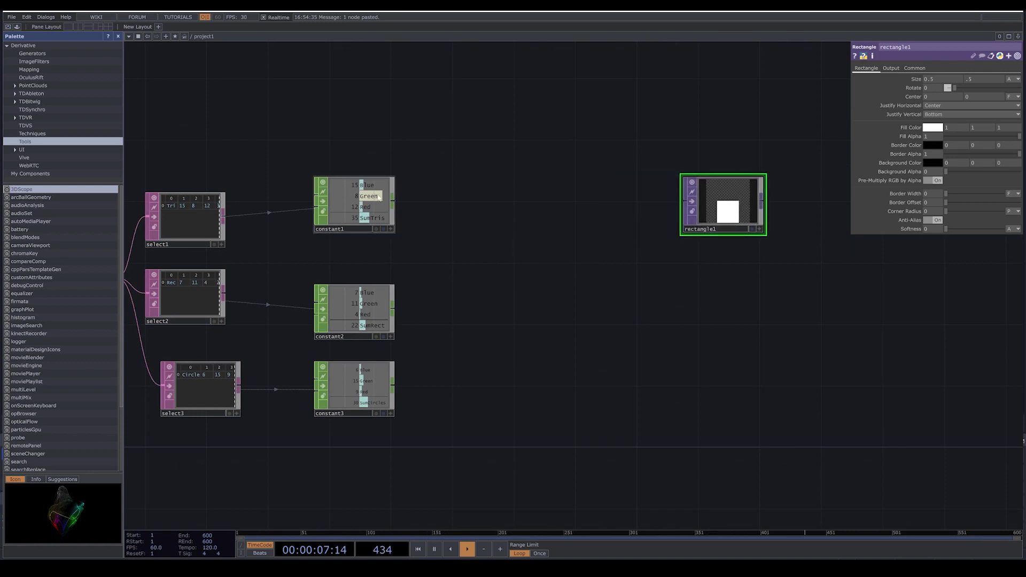
Step: Add a Math CHOP between the Constant CHOPs and the Rectangle TOP
{"action": "key", "text": "Tab"}
{"action": "left_click", "coordinate": [454, 135]}
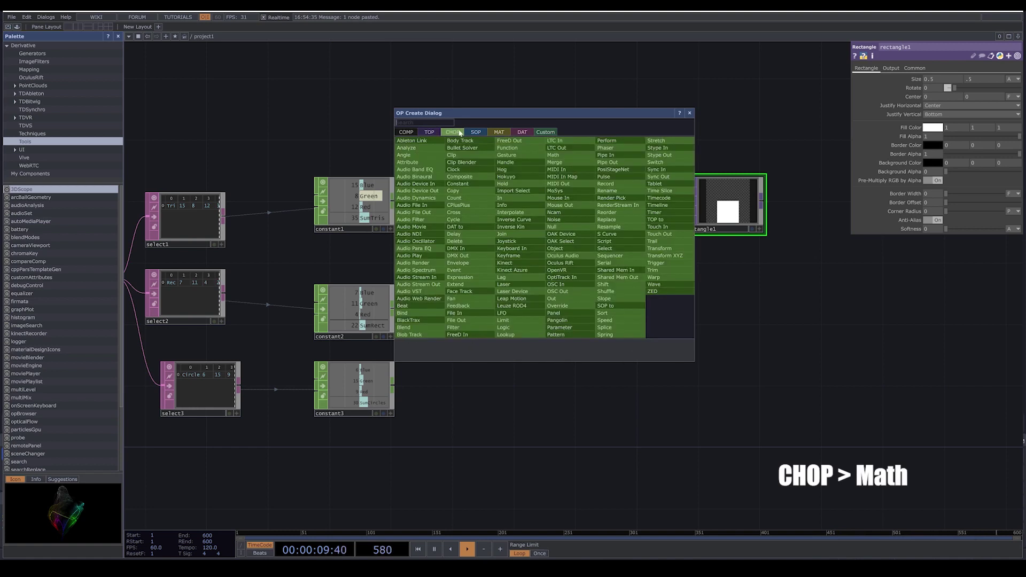
{"action": "left_click", "coordinate": [553, 155]}
{"action": "left_click", "coordinate": [566, 328]}
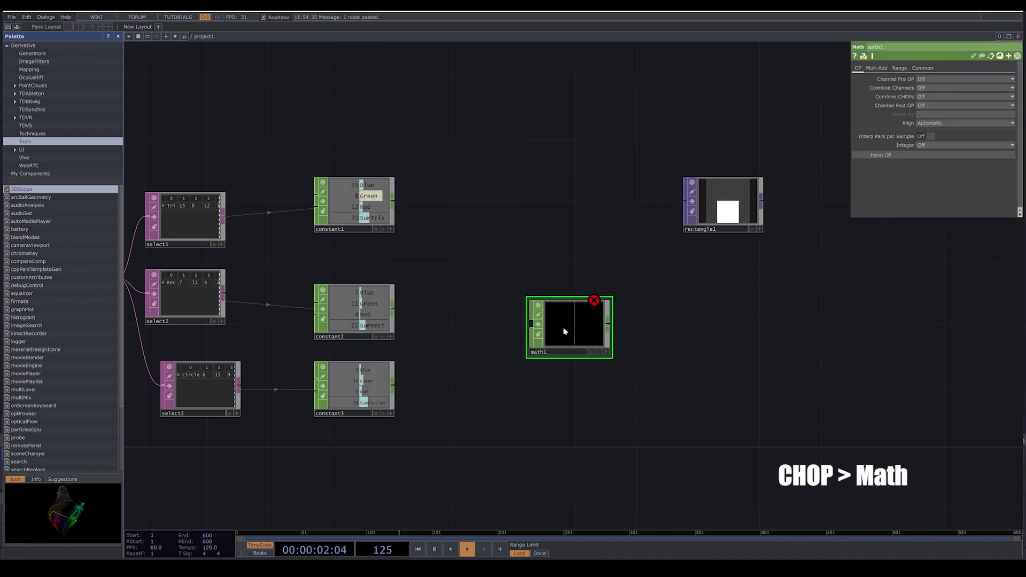
Step: Wire the outputs of constant1, constant2 and constant3 into the Math CHOP
{"action": "left_click", "coordinate": [393, 204]}
{"action": "left_click", "coordinate": [530, 323]}
{"action": "left_click", "coordinate": [393, 309]}
{"action": "left_click", "coordinate": [526, 334]}
{"action": "left_click", "coordinate": [393, 385]}
{"action": "left_click", "coordinate": [536, 341]}
Step: Set the Math CHOP's From Range to 0 to 35, with a To Range of 0 to 1
{"action": "scroll", "coordinate": [588, 332], "scroll_direction": "up", "scroll_amount": 5}
{"action": "left_click_drag", "start_coordinate": [551, 335], "coordinate": [600, 327]}
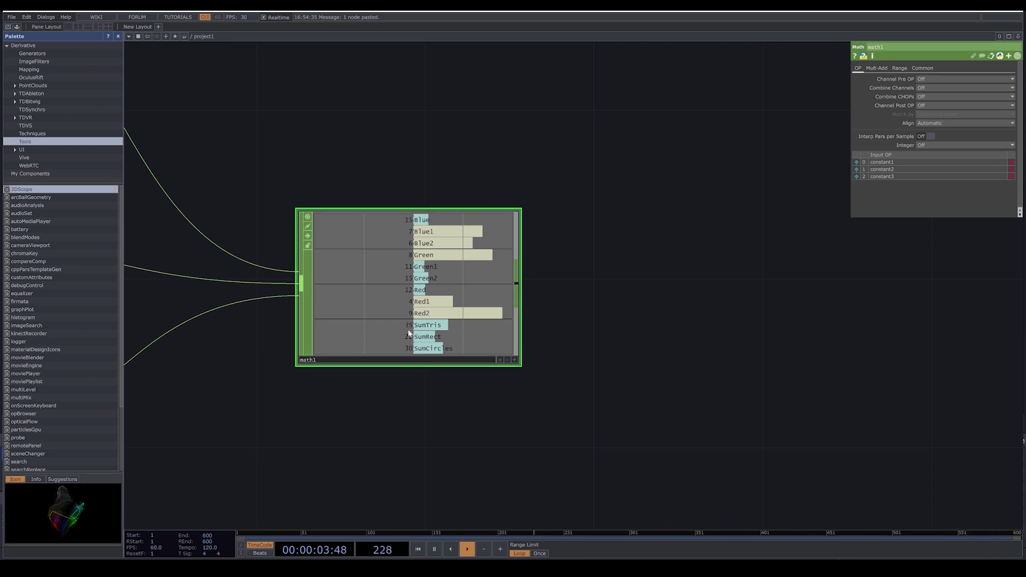
{"action": "left_click", "coordinate": [899, 68]}
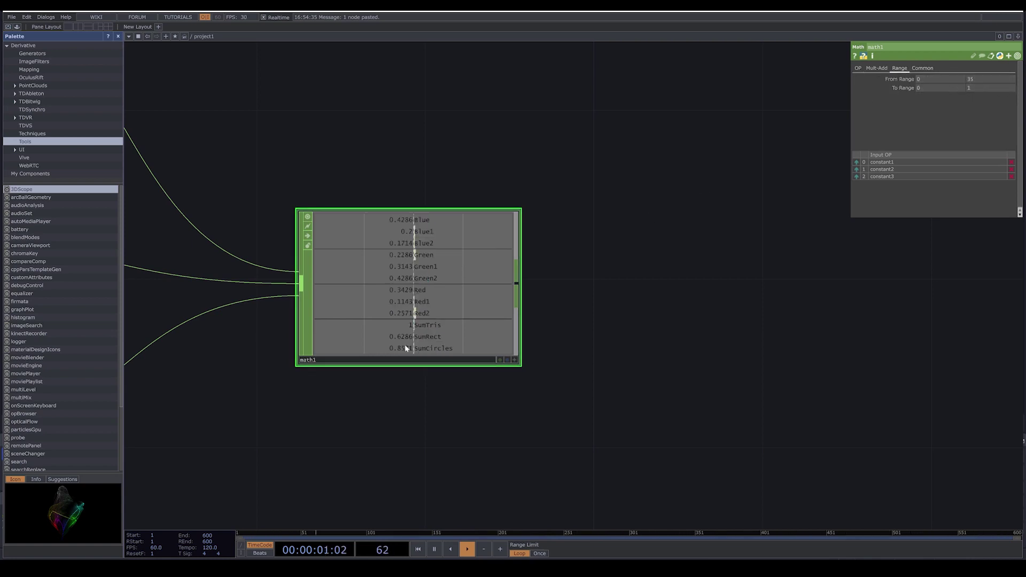
Step: Rename the Rectangle TOP as rect
{"action": "scroll", "coordinate": [681, 205], "scroll_direction": "down", "scroll_amount": 2}
{"action": "left_click_drag", "start_coordinate": [739, 247], "coordinate": [523, 308]}
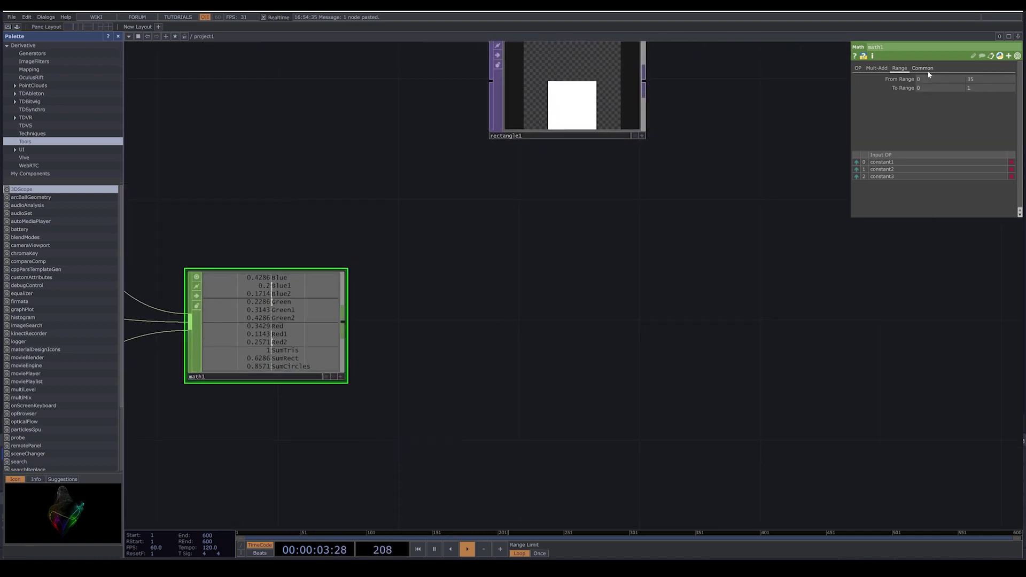
{"action": "left_click_drag", "start_coordinate": [648, 149], "coordinate": [648, 190]}
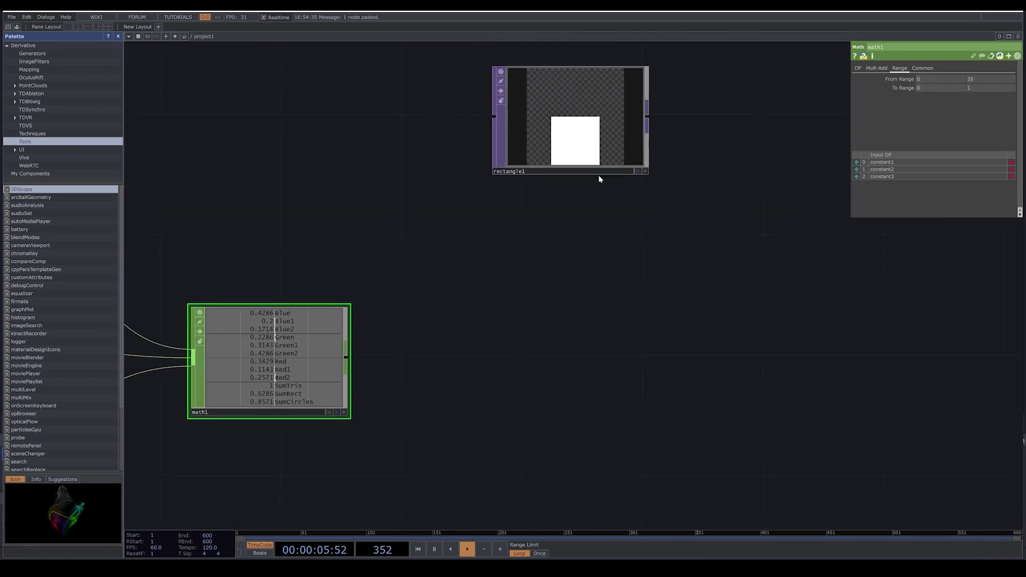
{"action": "left_click", "coordinate": [568, 179]}
{"action": "scroll", "coordinate": [561, 319], "scroll_direction": "down", "scroll_amount": 4}
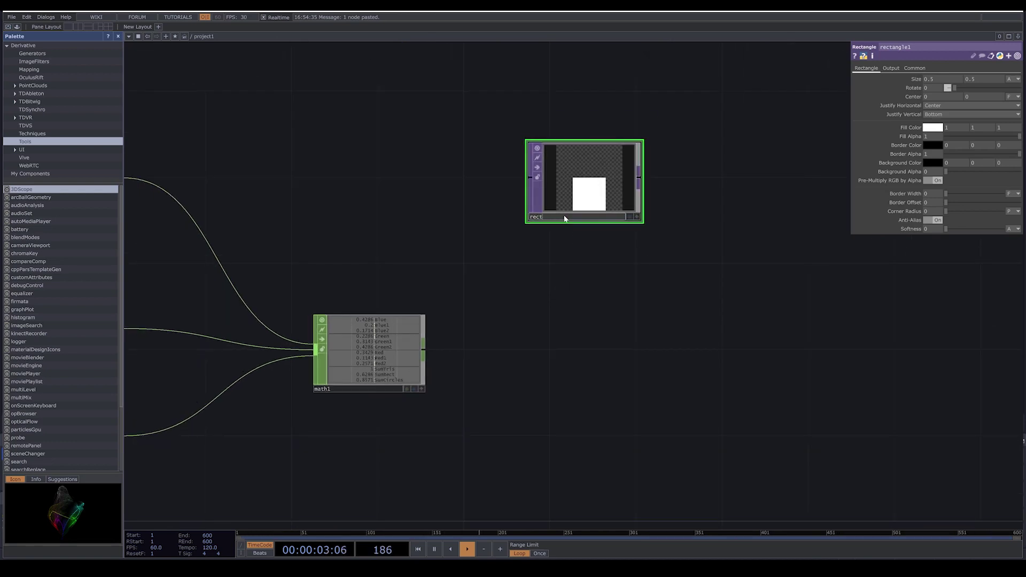
{"action": "key", "text": "Return"}
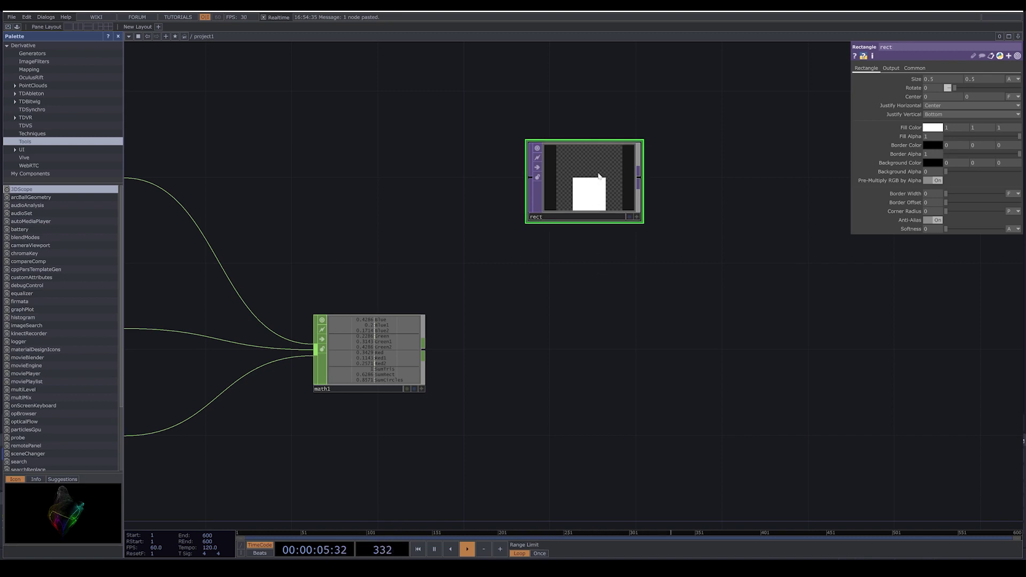
Step: Paste a copy of the rect TOP below the original and name it Tris
{"action": "key", "text": "ctrl+v"}
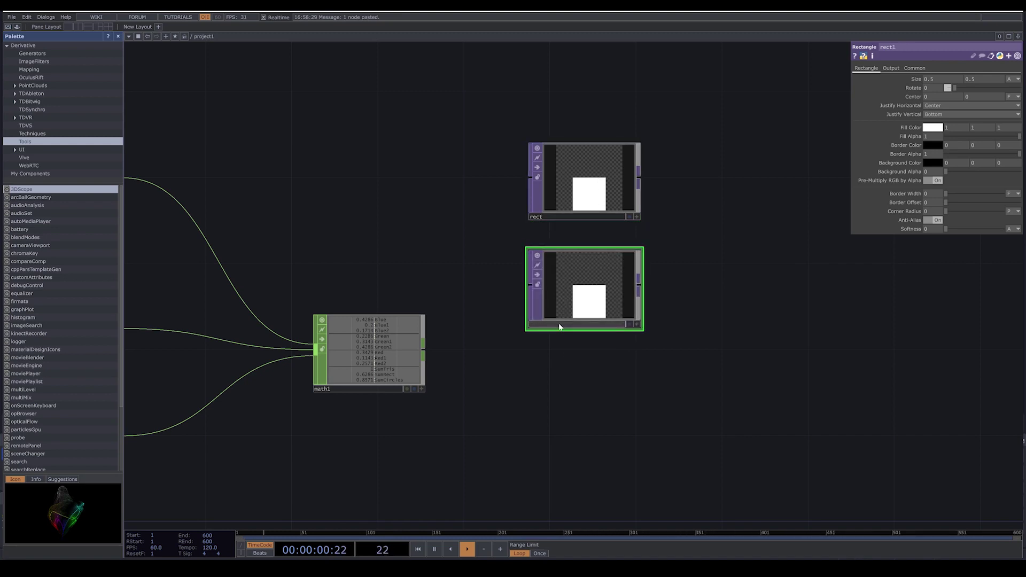
{"action": "left_click", "coordinate": [559, 326]}
{"action": "type", "text": "Tris"}
{"action": "key", "text": "Return"}
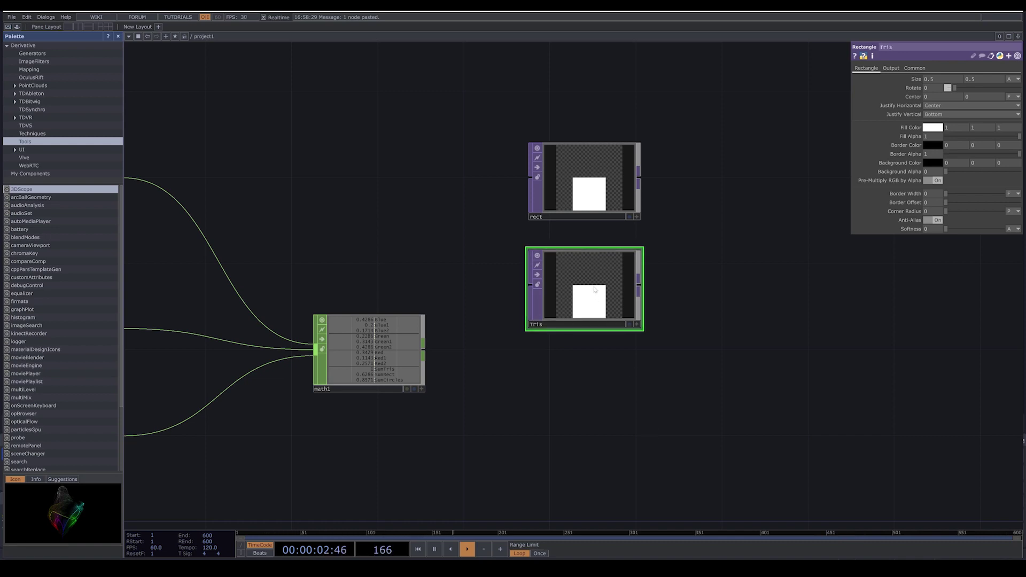
Step: Paste another Rectangle TOP copy below Tris and name it Circle
{"action": "key", "text": "ctrl+v"}
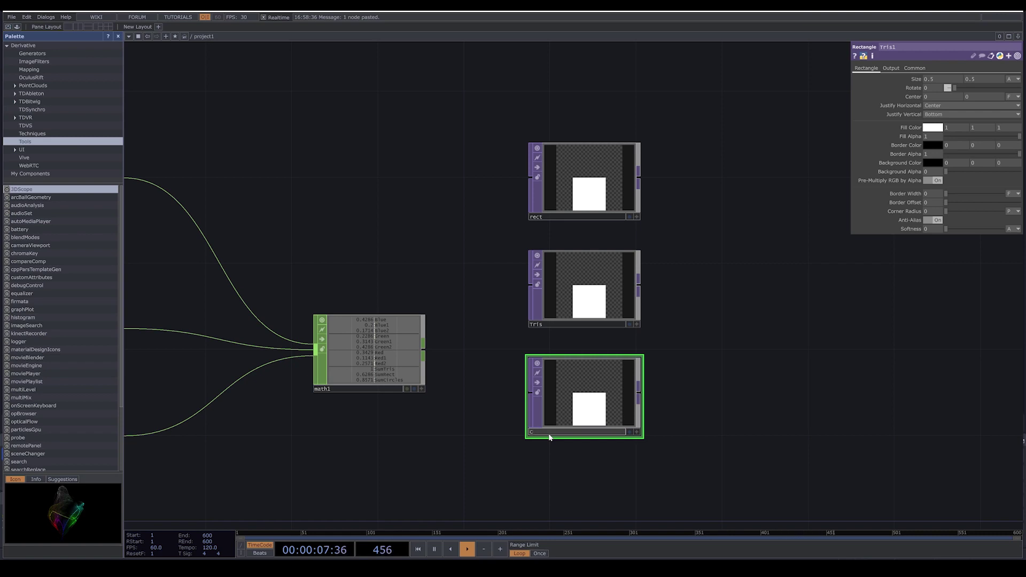
{"action": "type", "text": "Circle"}
{"action": "key", "text": "Return"}
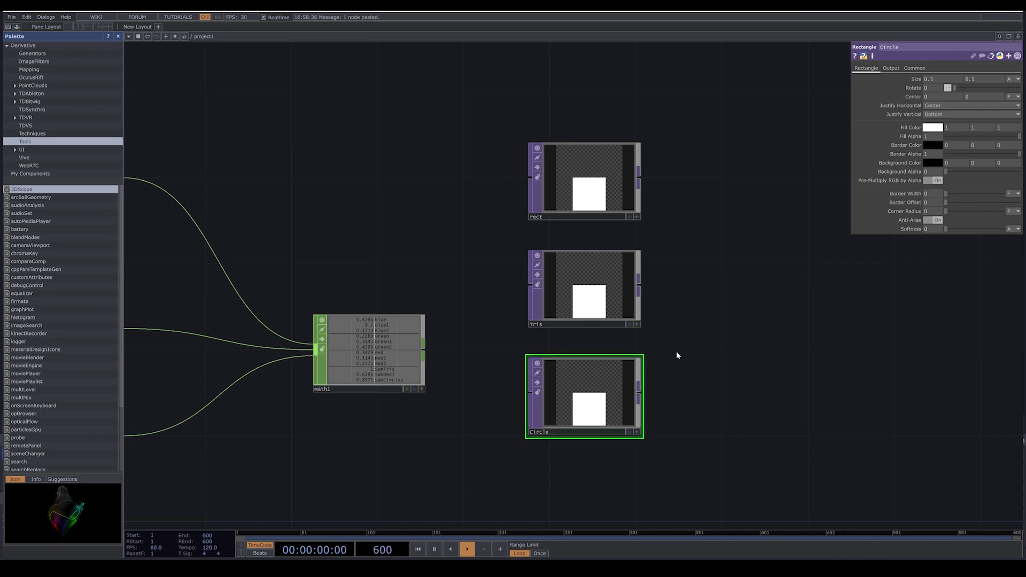
Step: Link the Circle rectangle's height to the SumCircles channel of math1 as a CHOP reference
{"action": "scroll", "coordinate": [393, 416], "scroll_direction": "up", "scroll_amount": 3}
{"action": "scroll", "coordinate": [391, 413], "scroll_direction": "up", "scroll_amount": 1}
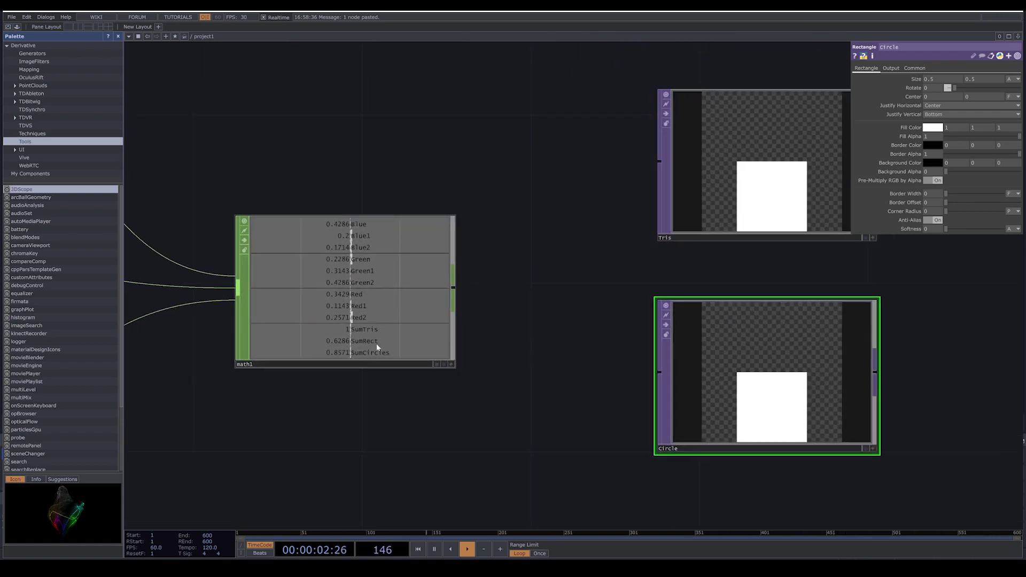
{"action": "left_click", "coordinate": [451, 365]}
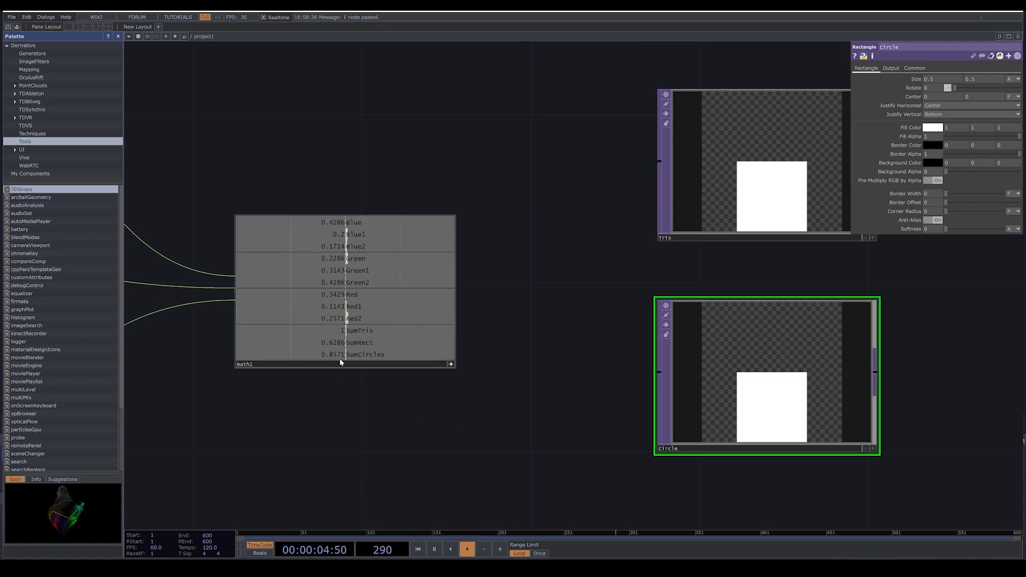
{"action": "left_click_drag", "start_coordinate": [342, 355], "coordinate": [972, 79]}
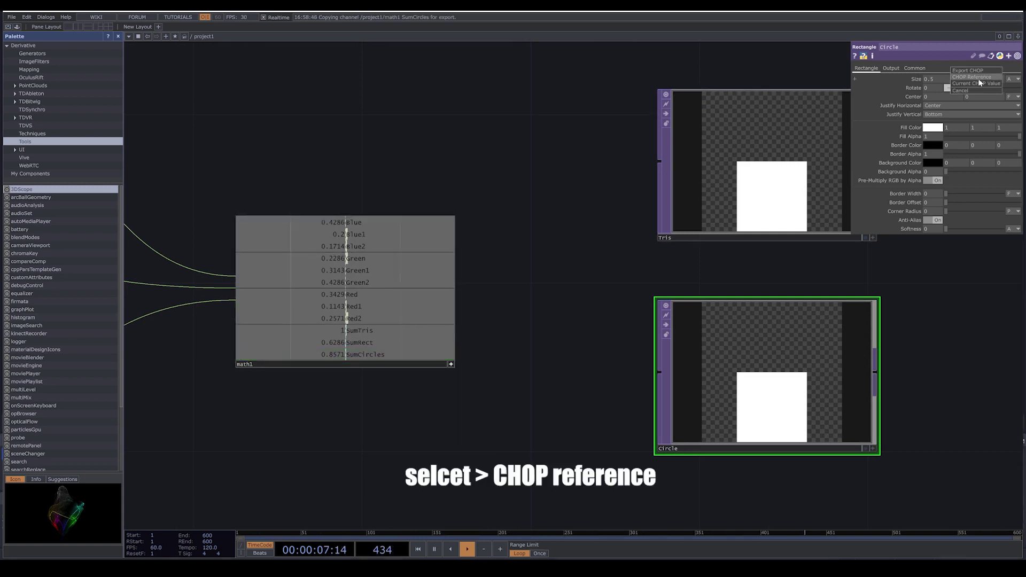
{"action": "left_click", "coordinate": [978, 77]}
Step: Link the Tris rectangle's height to math1's SumTris channel with a CHOP reference
{"action": "left_click", "coordinate": [786, 185]}
{"action": "left_click_drag", "start_coordinate": [356, 332], "coordinate": [970, 79]}
{"action": "left_click", "coordinate": [976, 77]}
Step: Drive the rect rectangle's height from the SumRect channel of math1 through a CHOP reference
{"action": "scroll", "coordinate": [559, 232], "scroll_direction": "down", "scroll_amount": 5}
{"action": "left_click", "coordinate": [705, 91]}
{"action": "scroll", "coordinate": [529, 287], "scroll_direction": "up", "scroll_amount": 5}
{"action": "left_click_drag", "start_coordinate": [380, 287], "coordinate": [973, 80]}
{"action": "left_click", "coordinate": [976, 85]}
{"action": "scroll", "coordinate": [668, 357], "scroll_direction": "down", "scroll_amount": 5}
{"action": "scroll", "coordinate": [746, 373], "scroll_direction": "up", "scroll_amount": 4}
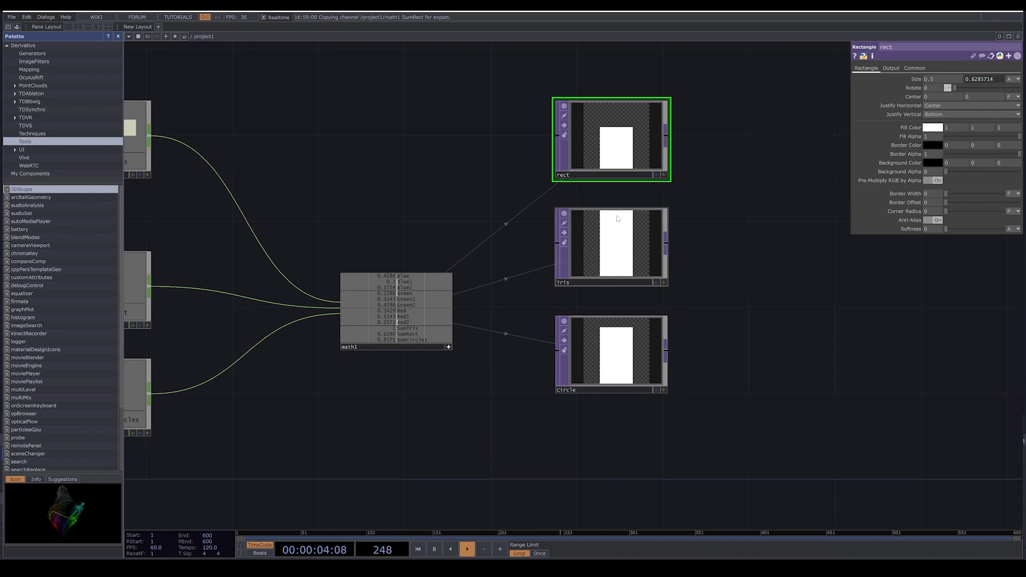
Step: Set the upper limit of the Math CHOP's From Range to 50
{"action": "left_click", "coordinate": [421, 328]}
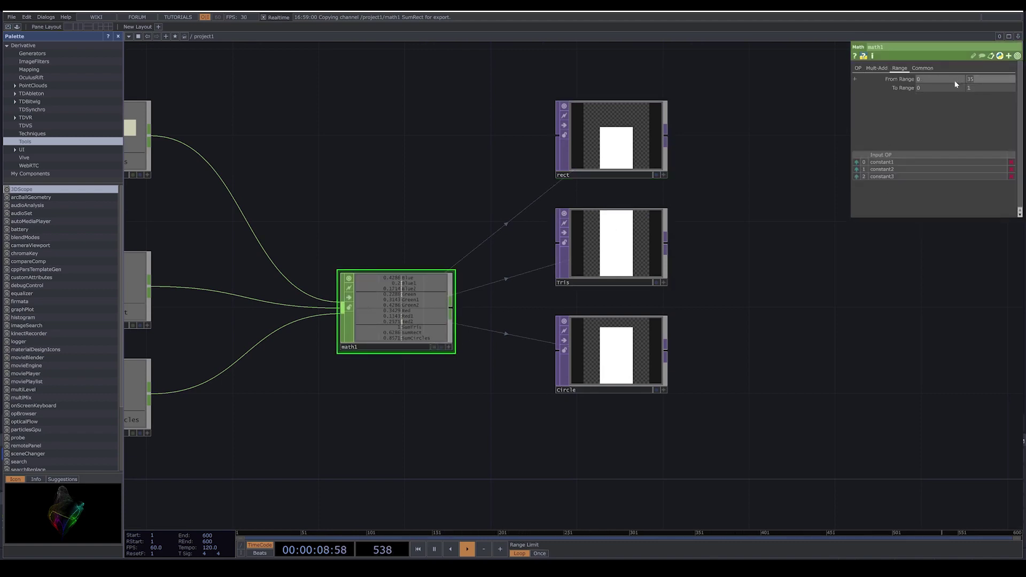
{"action": "left_click", "coordinate": [973, 79]}
{"action": "type", "text": "50"}
{"action": "key", "text": "Return"}
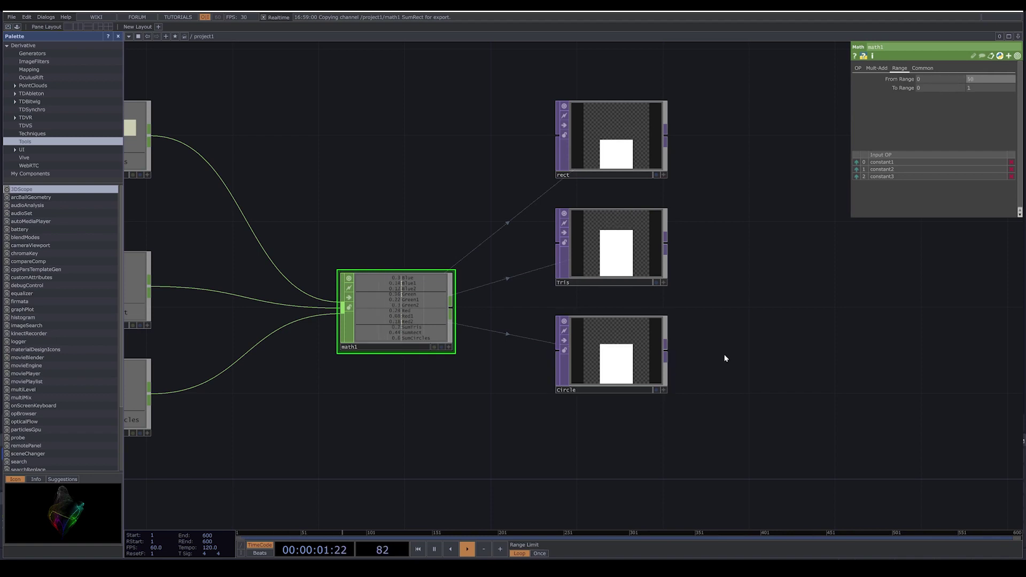
Step: Set the width of the Circle, Tris and rect rectangles to 0.3
{"action": "left_click_drag", "start_coordinate": [724, 355], "coordinate": [694, 370]}
{"action": "left_click", "coordinate": [603, 380]}
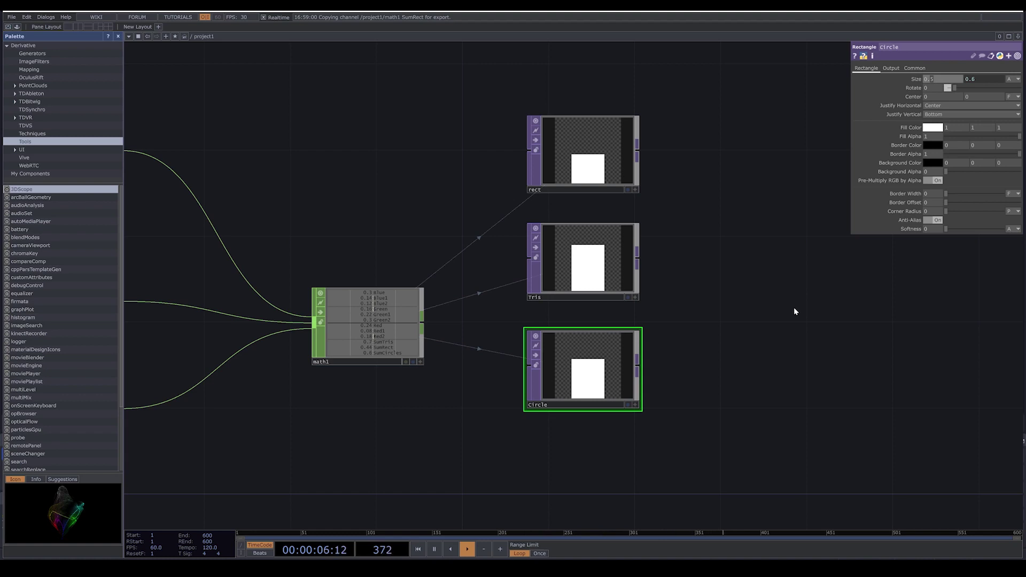
{"action": "left_click", "coordinate": [586, 239]}
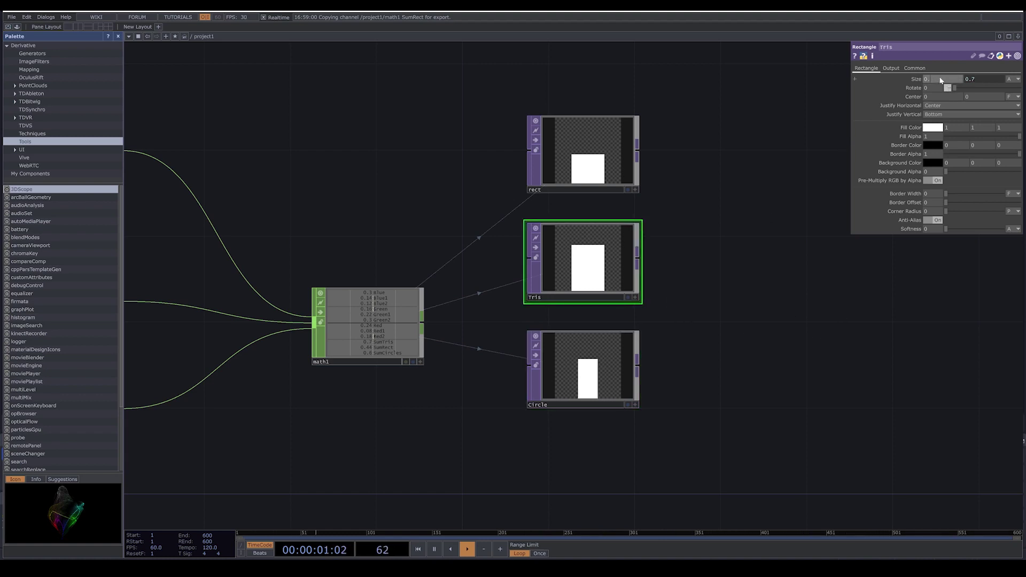
{"action": "left_click", "coordinate": [614, 160]}
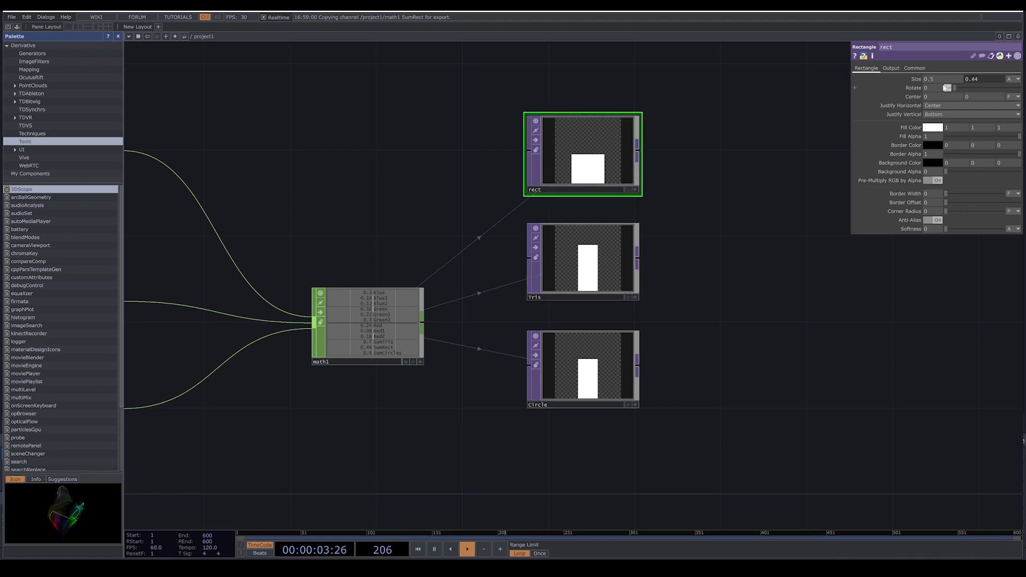
{"action": "key", "text": "Return"}
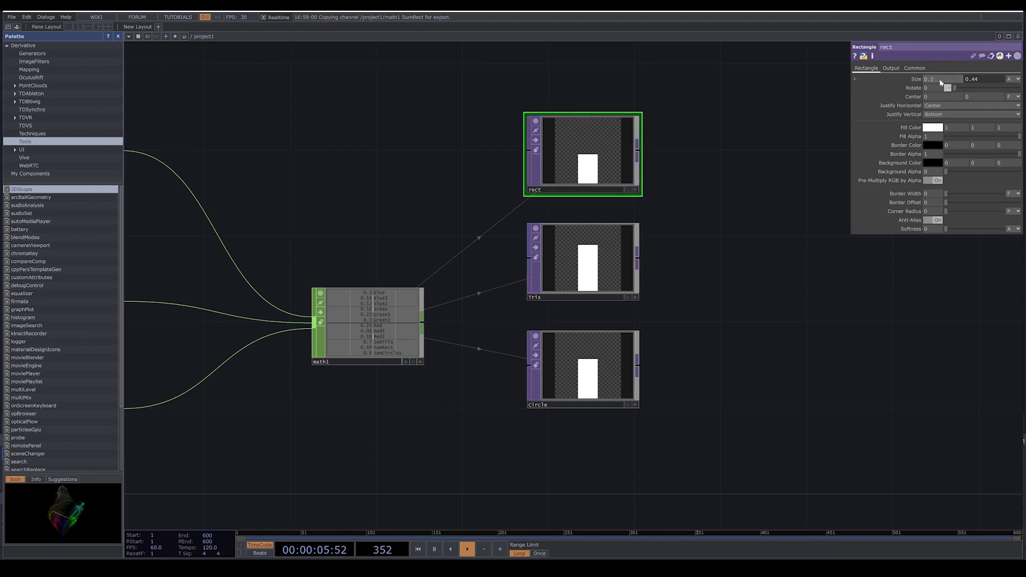
Step: Give the rect rectangle a light cyan fill color with red 0.434, green 1 and blue 1
{"action": "left_click_drag", "start_coordinate": [889, 297], "coordinate": [774, 293]}
{"action": "left_click", "coordinate": [933, 128]}
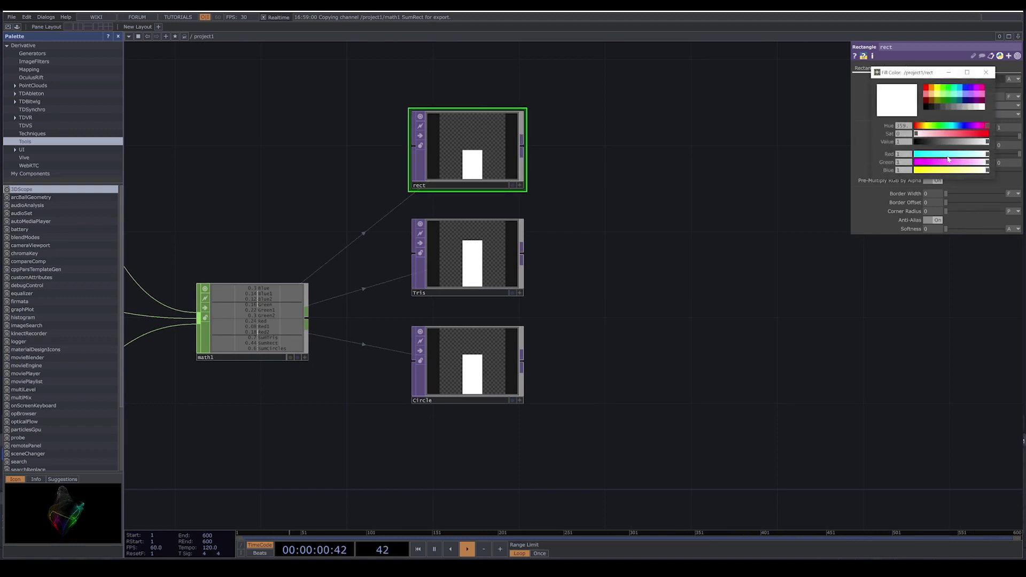
{"action": "left_click", "coordinate": [959, 93]}
Step: Give the Tris rectangle a light yellow-green fill color with green 1 and blue 0.566
{"action": "left_click", "coordinate": [468, 257]}
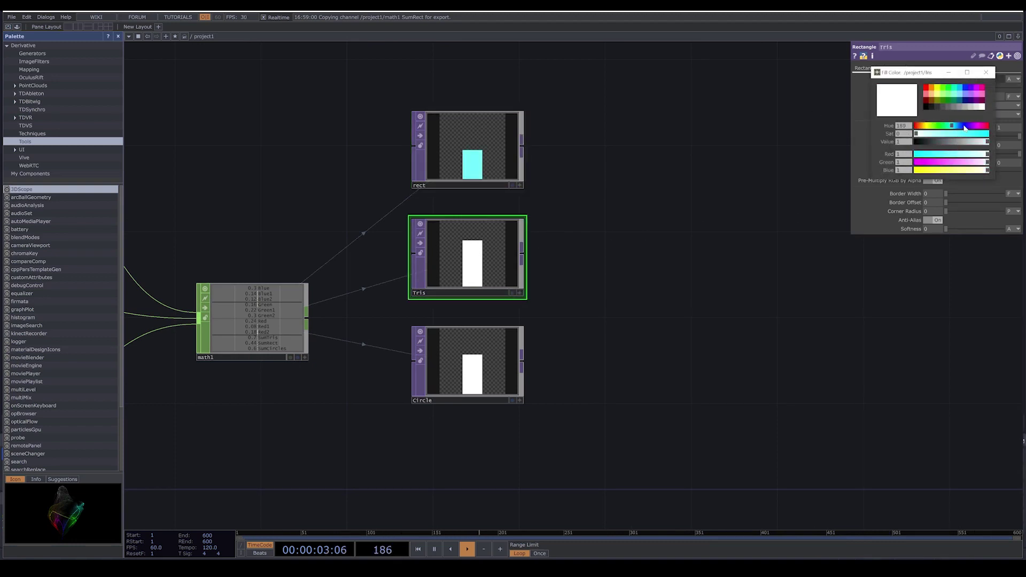
{"action": "left_click", "coordinate": [934, 128]}
{"action": "left_click", "coordinate": [949, 134]}
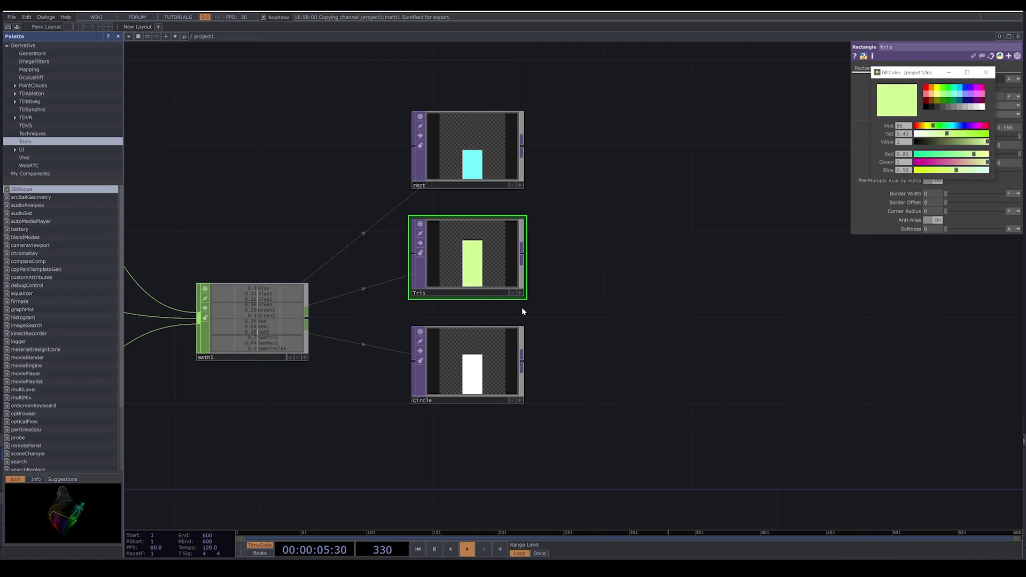
Step: Give the Circle rectangle a purple fill color with green 0.297 and blue 1
{"action": "left_click", "coordinate": [511, 328]}
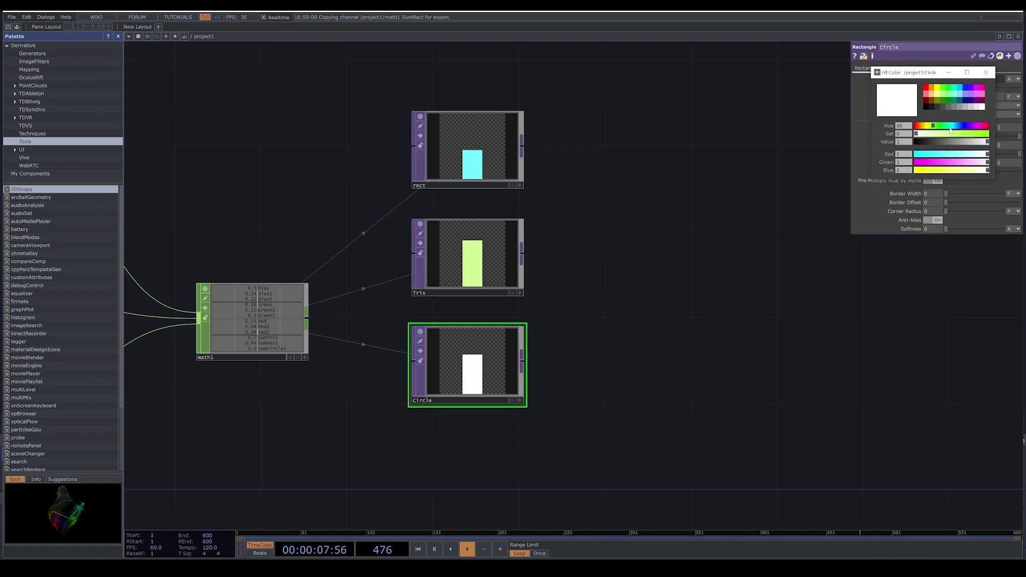
{"action": "left_click", "coordinate": [969, 127]}
{"action": "left_click", "coordinate": [967, 134]}
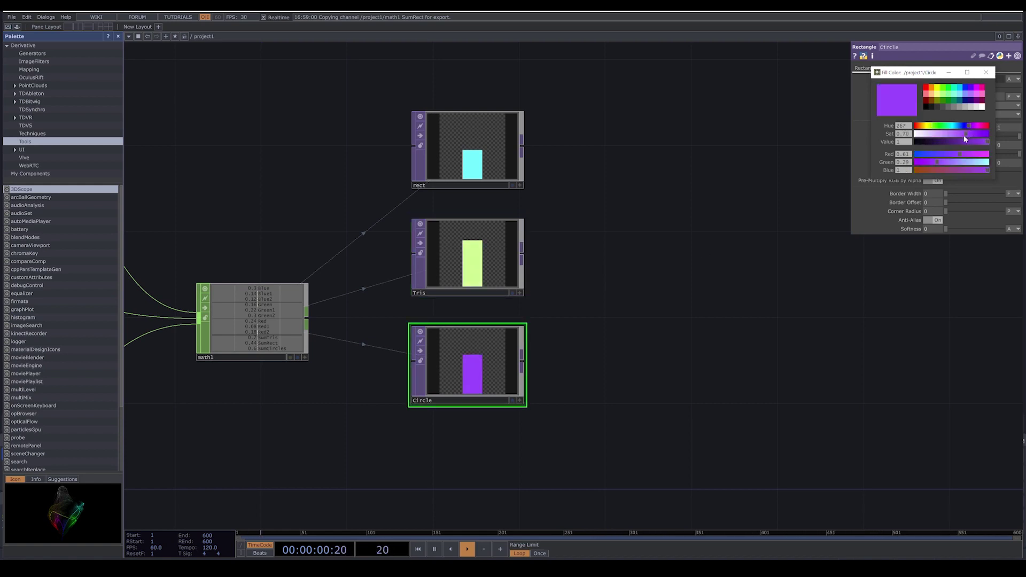
Step: Add a Composite TOP fed by the rect rectangle's output
{"action": "scroll", "coordinate": [668, 283], "scroll_direction": "right", "scroll_amount": 3}
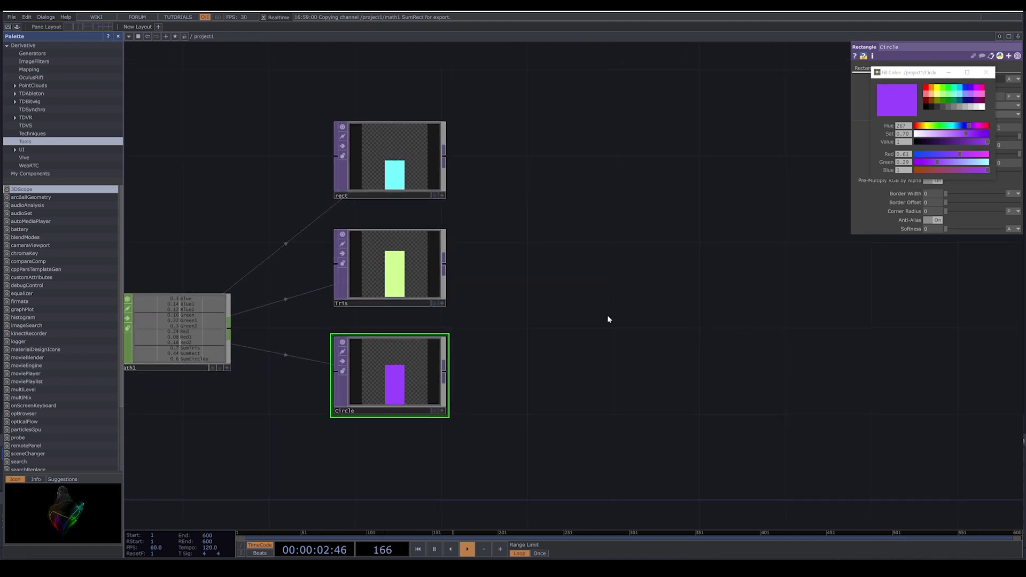
{"action": "left_click", "coordinate": [443, 159]}
{"action": "left_click", "coordinate": [309, 146]}
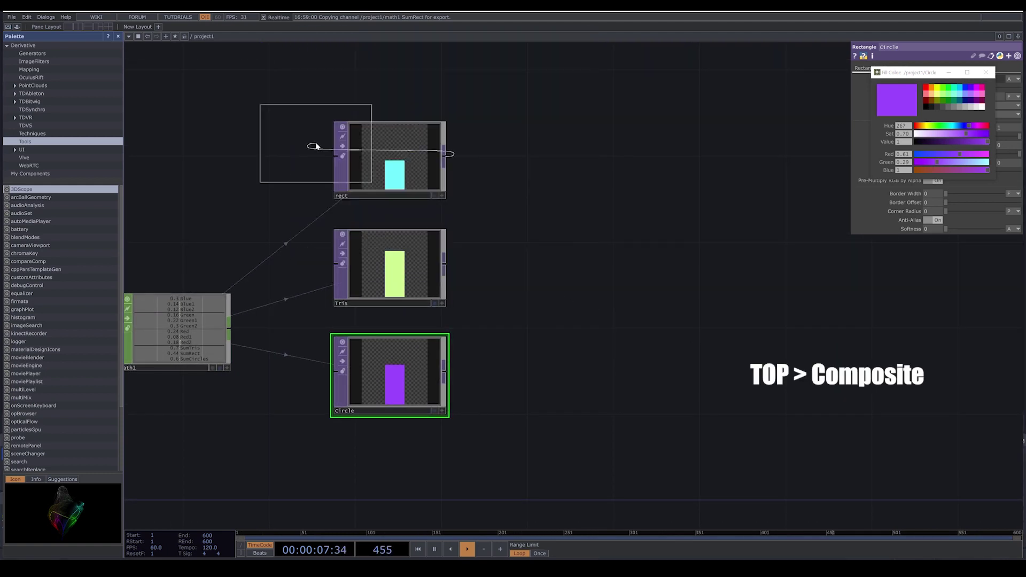
{"action": "left_click", "coordinate": [690, 204]}
{"action": "scroll", "coordinate": [695, 313], "scroll_direction": "right", "scroll_amount": 3}
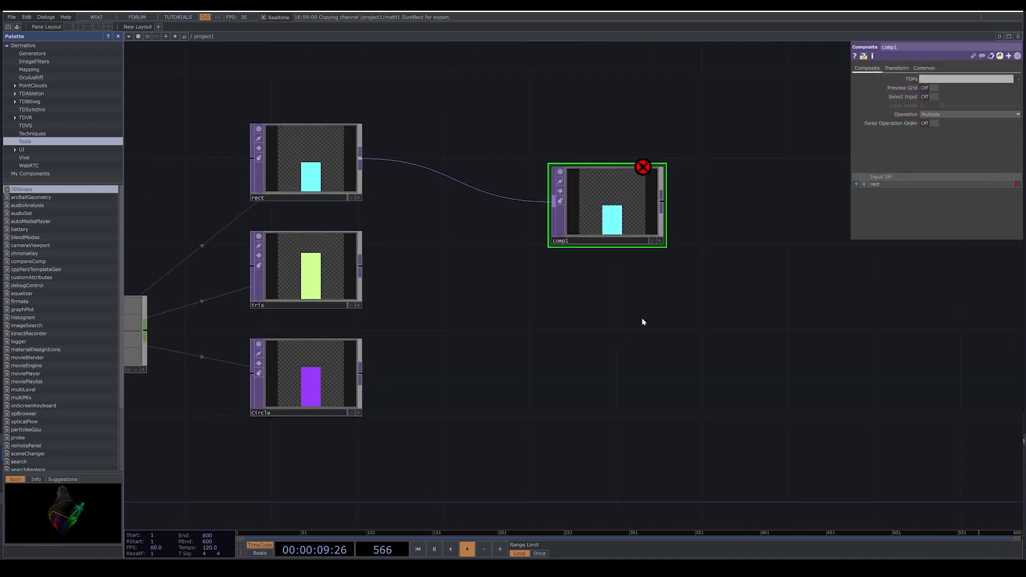
Step: Close the color picker and wire the Tris and Circle rectangles into the Composite TOP
{"action": "left_click", "coordinate": [298, 161]}
{"action": "left_click", "coordinate": [987, 74]}
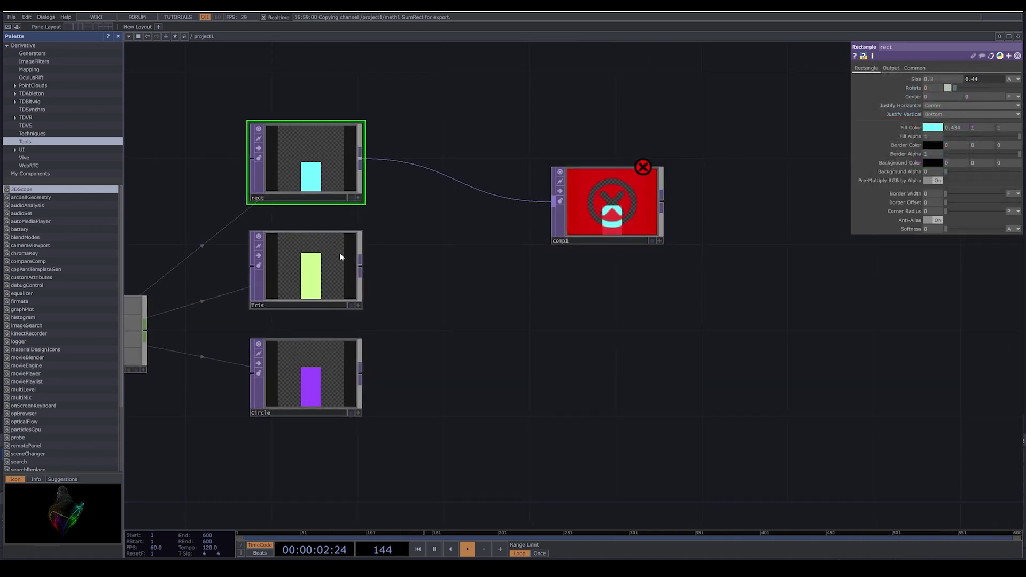
{"action": "left_click_drag", "start_coordinate": [360, 268], "coordinate": [549, 216]}
{"action": "left_click_drag", "start_coordinate": [361, 373], "coordinate": [556, 218]}
Step: Set the Composite TOP's operation to Add
{"action": "left_click", "coordinate": [588, 211]}
{"action": "left_click", "coordinate": [987, 114]}
{"action": "left_click", "coordinate": [933, 122]}
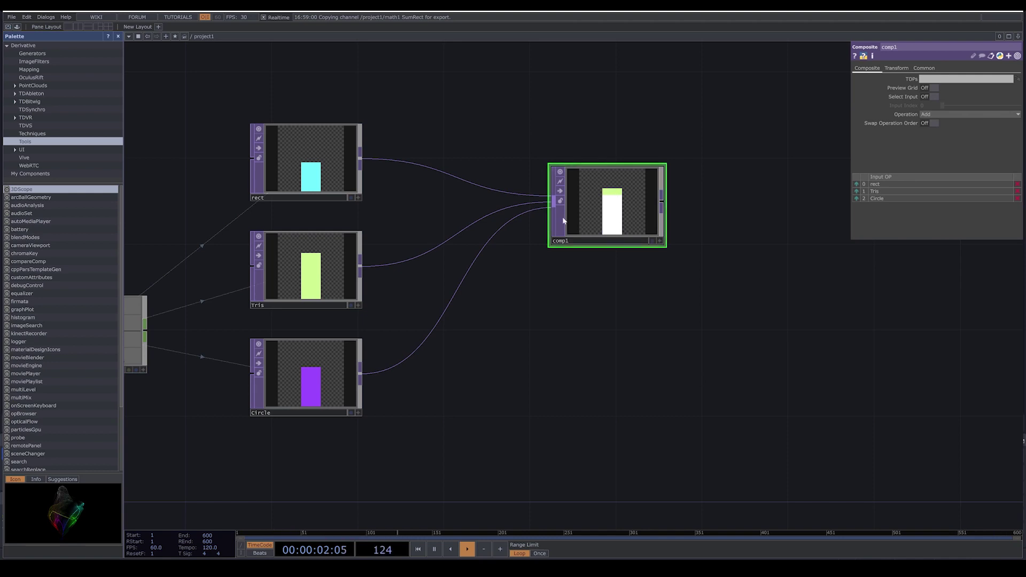
Step: Shift the rect bar horizontally to a center of about -0.33 and the Tris bar to 0.3
{"action": "left_click", "coordinate": [337, 158]}
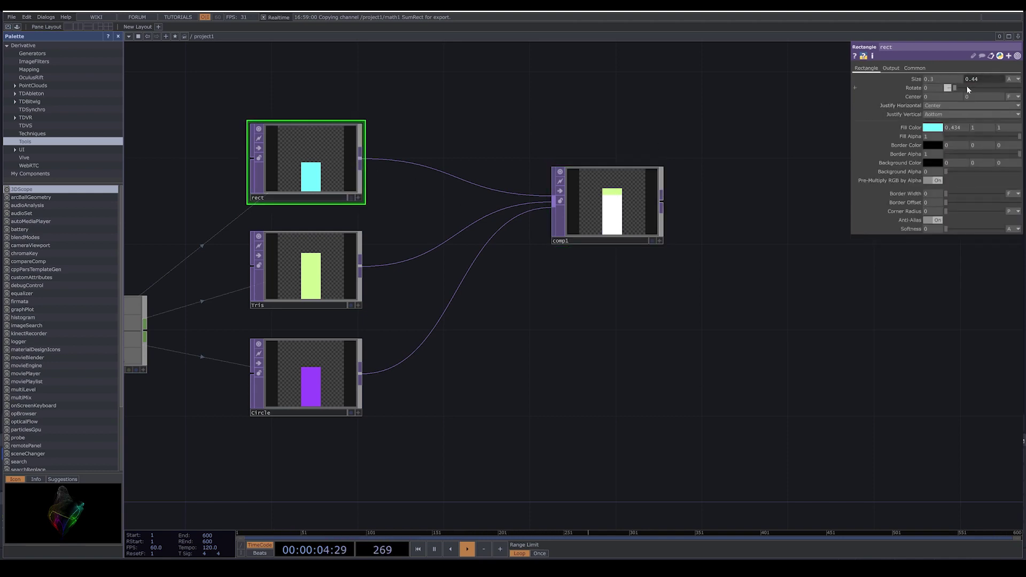
{"action": "mouse_move", "coordinate": [934, 96]}
{"action": "middle_mouse_down"}
{"action": "mouse_move", "coordinate": [923, 105]}
{"action": "mouse_move", "coordinate": [933, 86]}
{"action": "middle_mouse_up"}
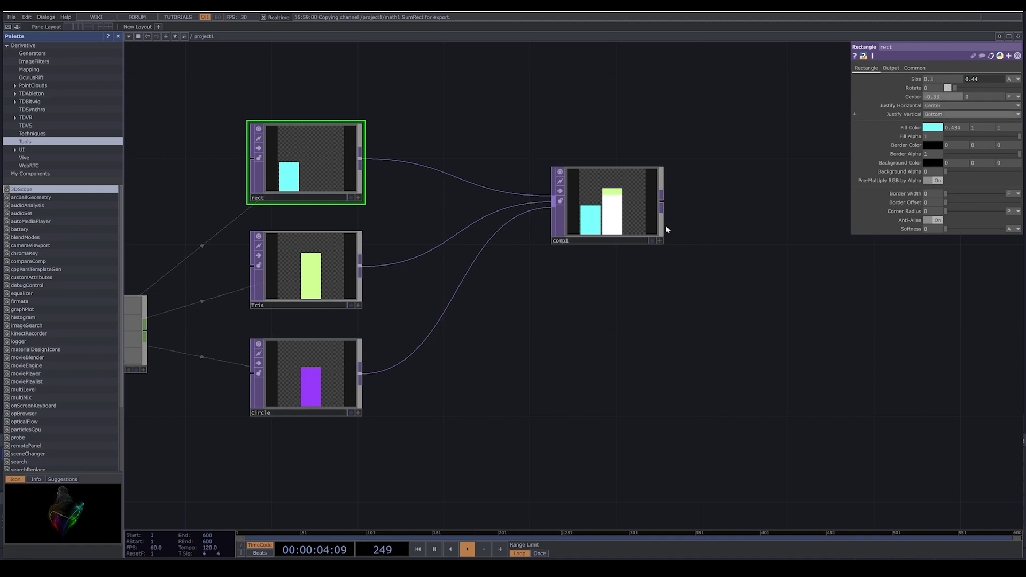
{"action": "left_click", "coordinate": [323, 362]}
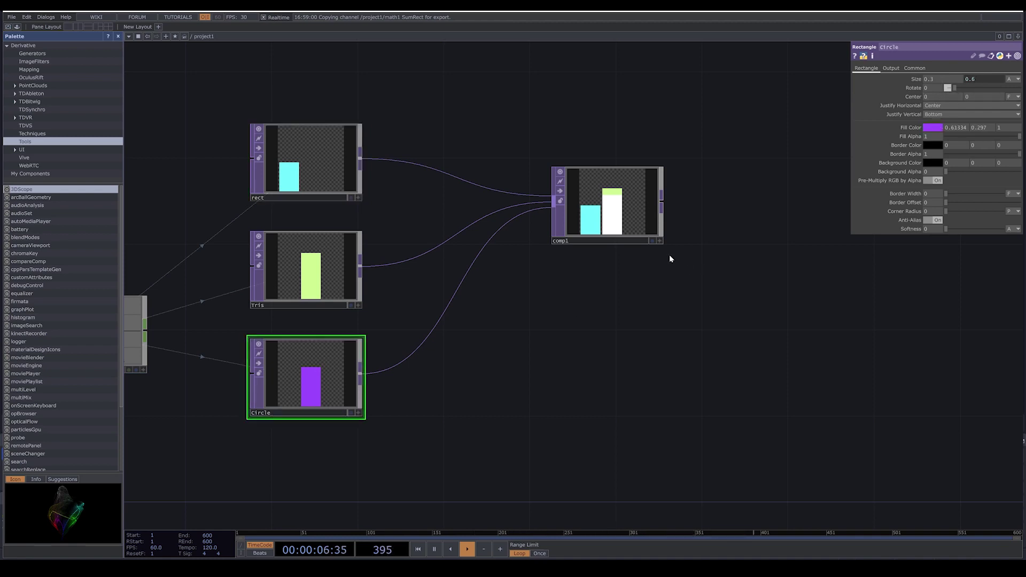
{"action": "left_click", "coordinate": [327, 268]}
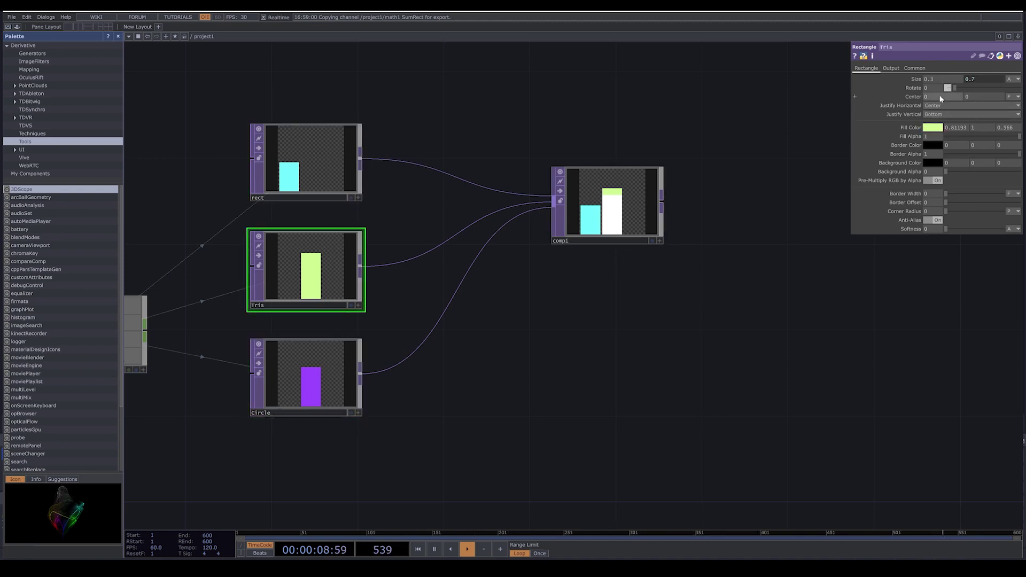
{"action": "middle_click_drag", "start_coordinate": [934, 98], "coordinate": [959, 98]}
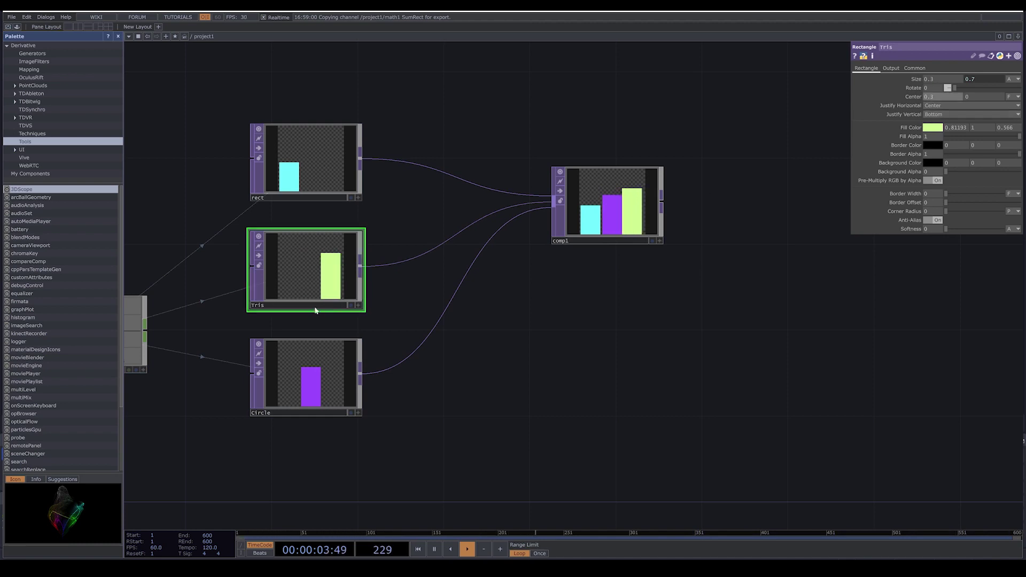
Step: Adjust the rect bar's horizontal center to -0.3
{"action": "left_click", "coordinate": [334, 190]}
{"action": "middle_click_drag", "start_coordinate": [930, 97], "coordinate": [924, 84]}
{"action": "left_click_drag", "start_coordinate": [703, 334], "coordinate": [585, 349]}
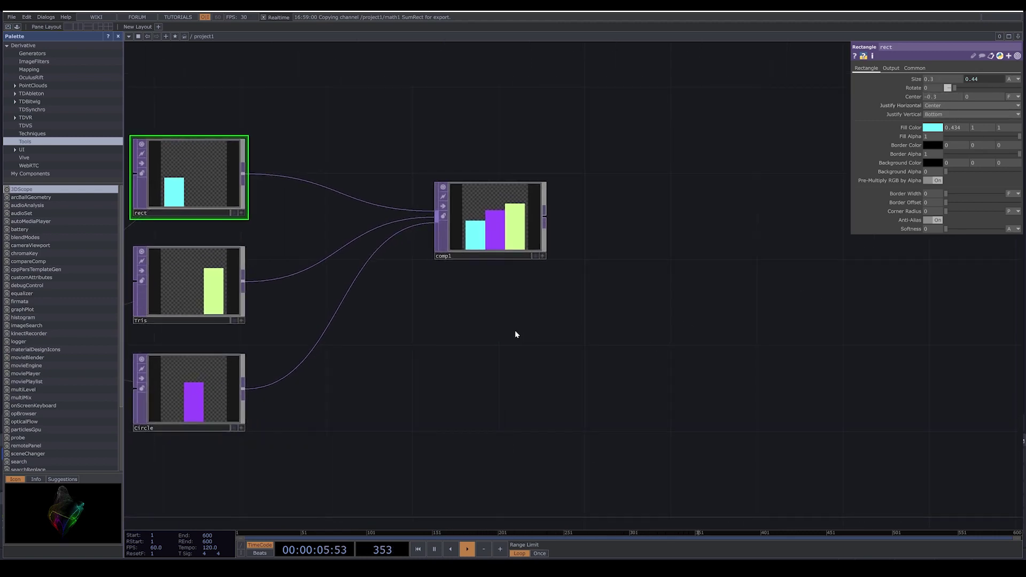
Step: Add a Transform TOP connected to the output of the Composite TOP
{"action": "scroll", "coordinate": [507, 219], "scroll_direction": "up", "scroll_amount": 5}
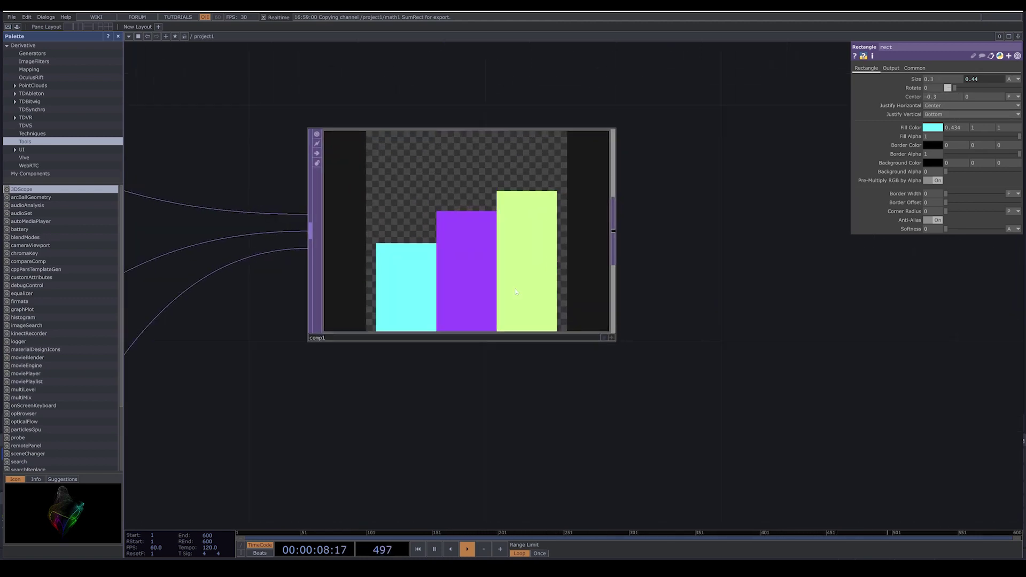
{"action": "scroll", "coordinate": [518, 262], "scroll_direction": "up", "scroll_amount": 2}
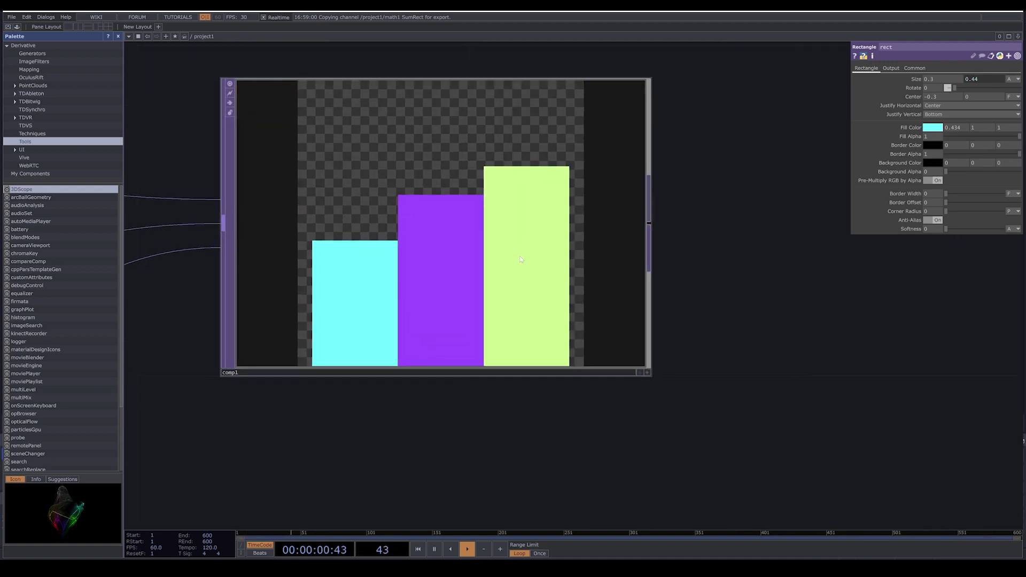
{"action": "scroll", "coordinate": [520, 258], "scroll_direction": "down", "scroll_amount": 3}
{"action": "scroll", "coordinate": [519, 257], "scroll_direction": "down", "scroll_amount": 4}
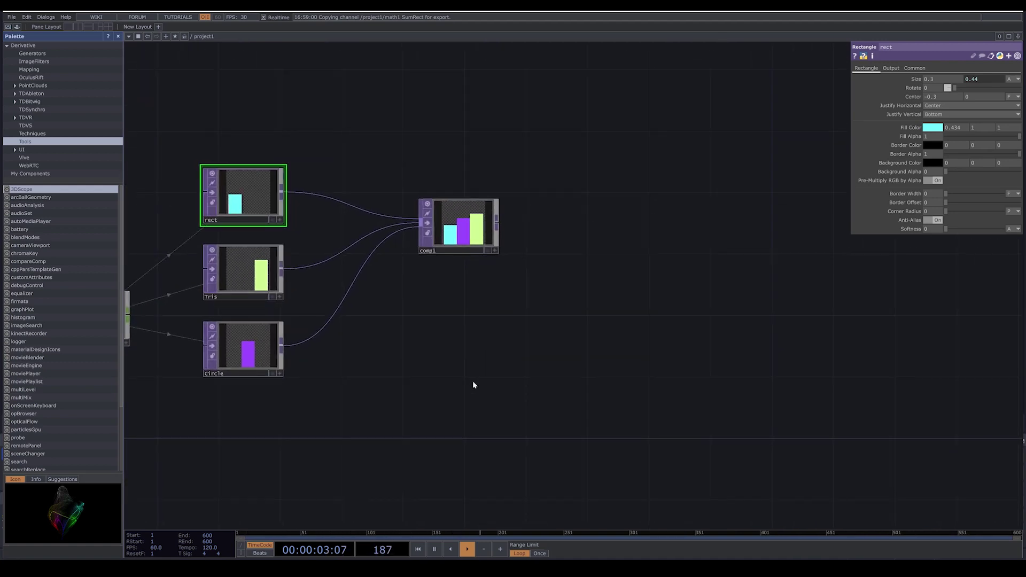
{"action": "left_click_drag", "start_coordinate": [470, 389], "coordinate": [496, 358]}
{"action": "scroll", "coordinate": [493, 351], "scroll_direction": "down", "scroll_amount": 2}
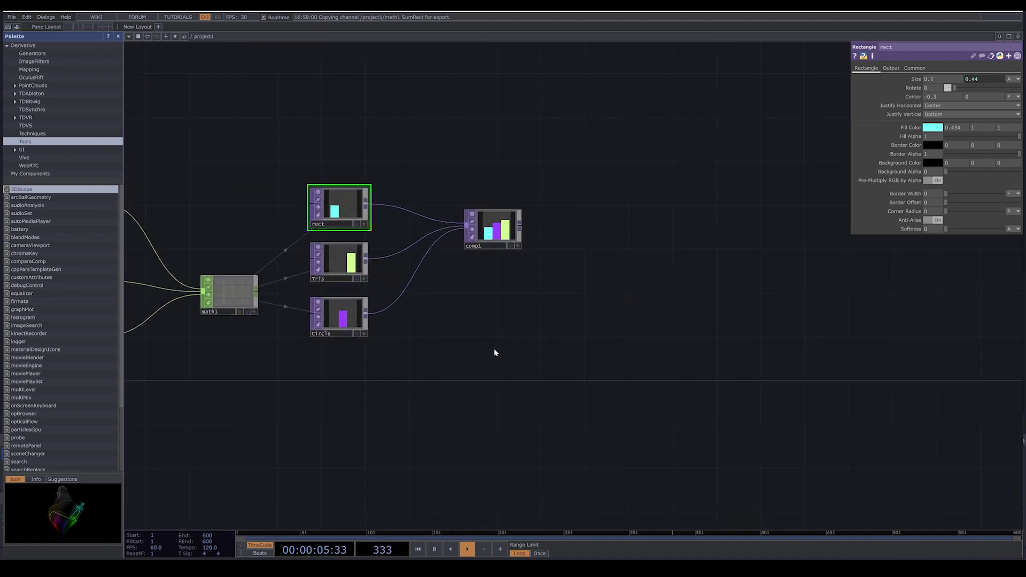
{"action": "scroll", "coordinate": [495, 237], "scroll_direction": "up", "scroll_amount": 2}
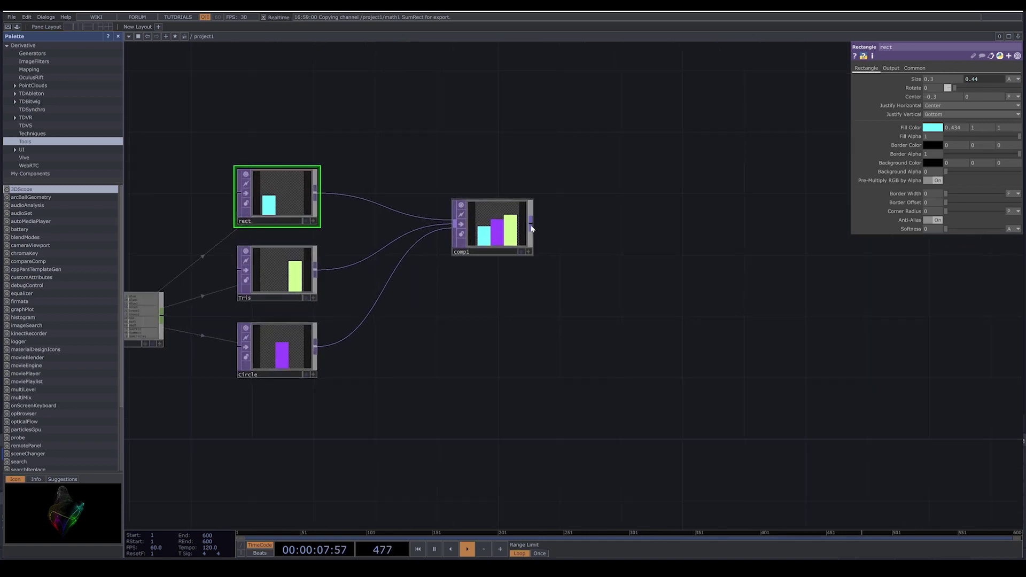
{"action": "key", "text": "Tab"}
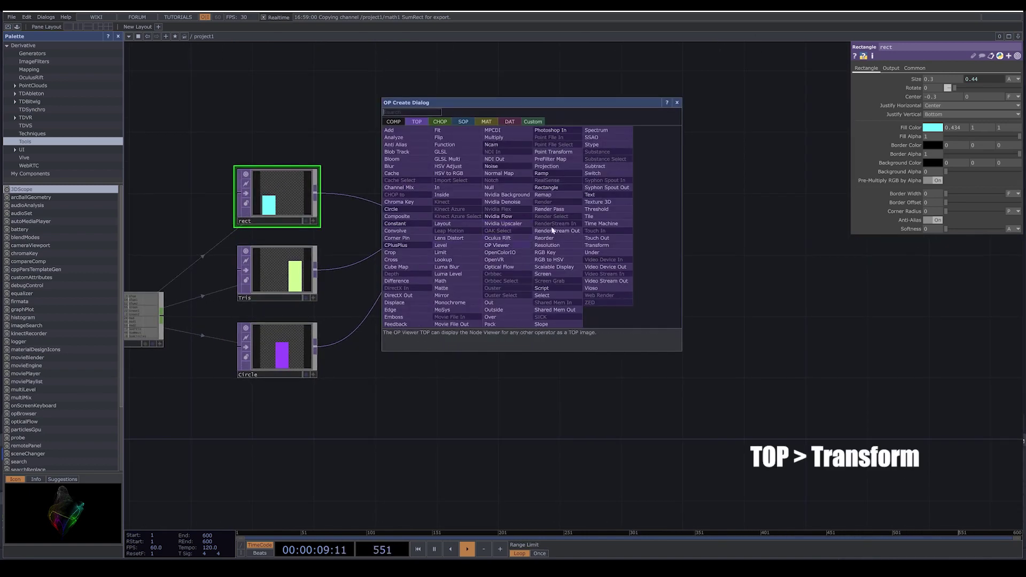
{"action": "left_click", "coordinate": [611, 245]}
{"action": "left_click", "coordinate": [671, 222]}
Step: Scale the Transform TOP to 0.84 on both axes and set its vertical translate to 0.08
{"action": "left_click_drag", "start_coordinate": [703, 303], "coordinate": [568, 317]}
{"action": "scroll", "coordinate": [596, 276], "scroll_direction": "up", "scroll_amount": 3}
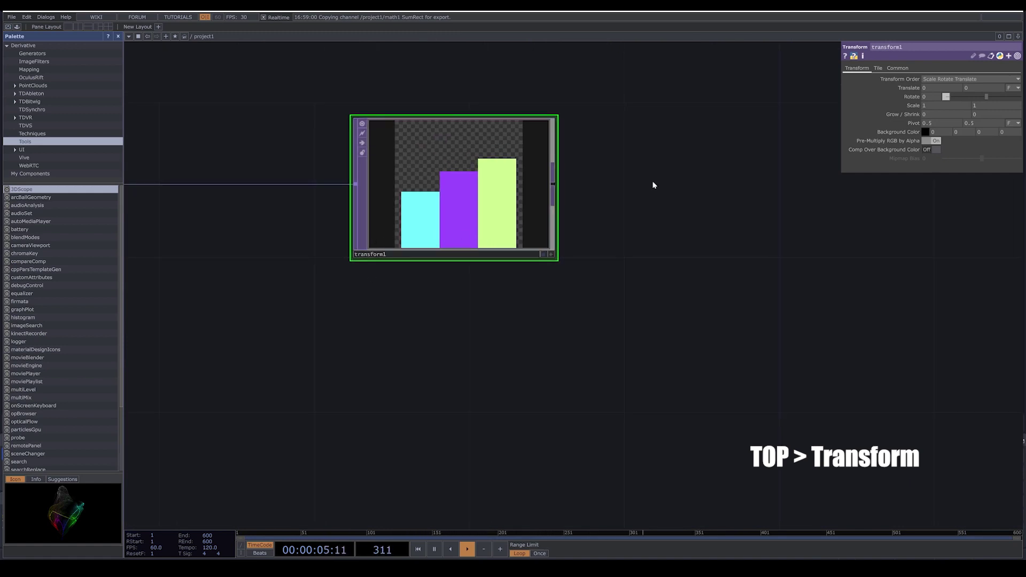
{"action": "middle_click_drag", "start_coordinate": [915, 106], "coordinate": [857, 120]}
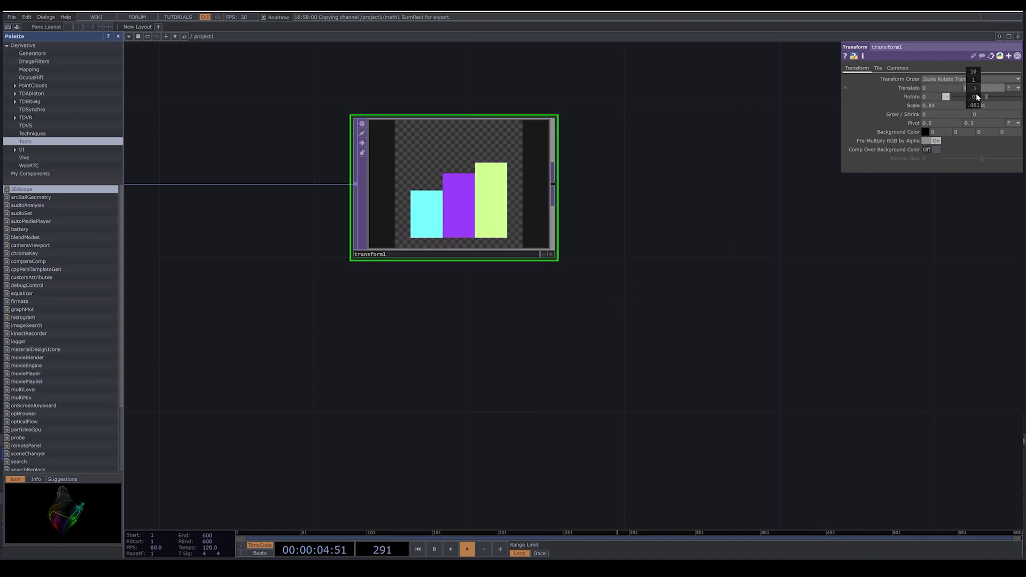
{"action": "middle_click_drag", "start_coordinate": [972, 89], "coordinate": [973, 76]}
Step: Space out the rectangle nodes by moving the Circle and Tris nodes lower in the network
{"action": "scroll", "coordinate": [583, 292], "scroll_direction": "down", "scroll_amount": 3}
{"action": "left_click_drag", "start_coordinate": [452, 385], "coordinate": [486, 359]}
{"action": "scroll", "coordinate": [487, 359], "scroll_direction": "down", "scroll_amount": 5}
{"action": "left_click_drag", "start_coordinate": [457, 301], "coordinate": [457, 336]}
{"action": "left_click_drag", "start_coordinate": [439, 274], "coordinate": [439, 281]}
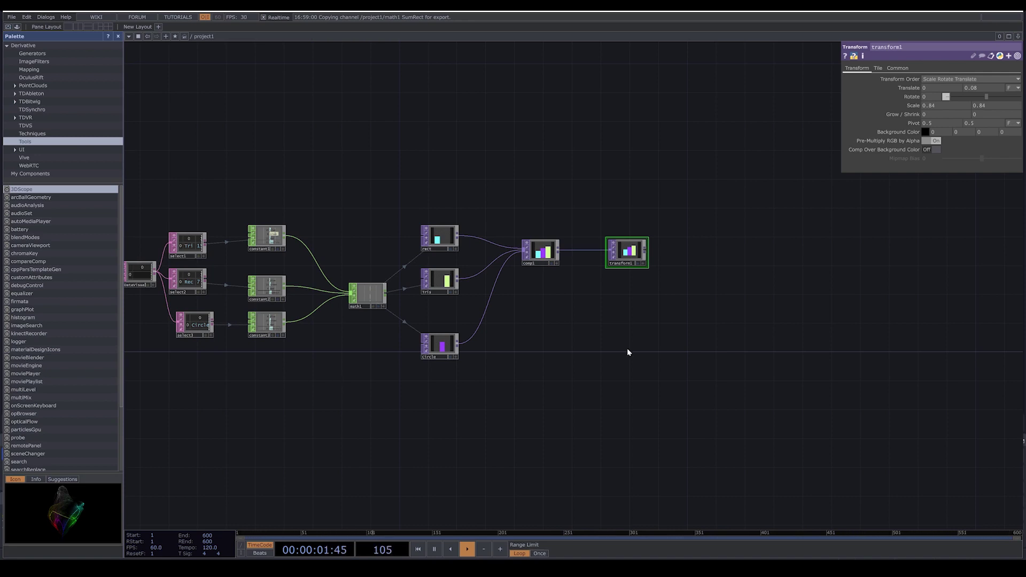
Step: Add a Text TOP to the network above the rect node
{"action": "left_click_drag", "start_coordinate": [370, 242], "coordinate": [439, 241]}
{"action": "key", "text": "Tab"}
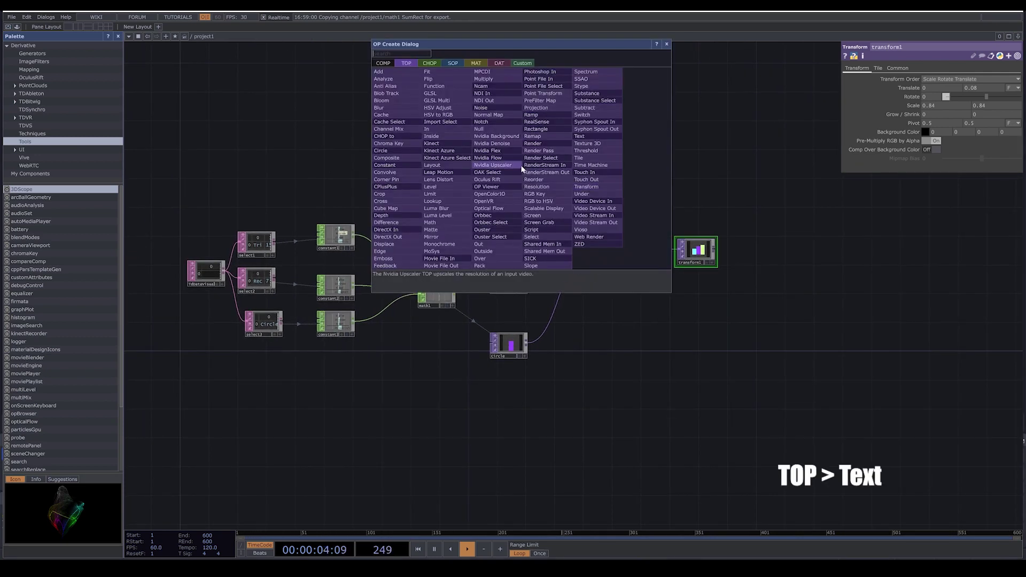
{"action": "type", "text": "te"}
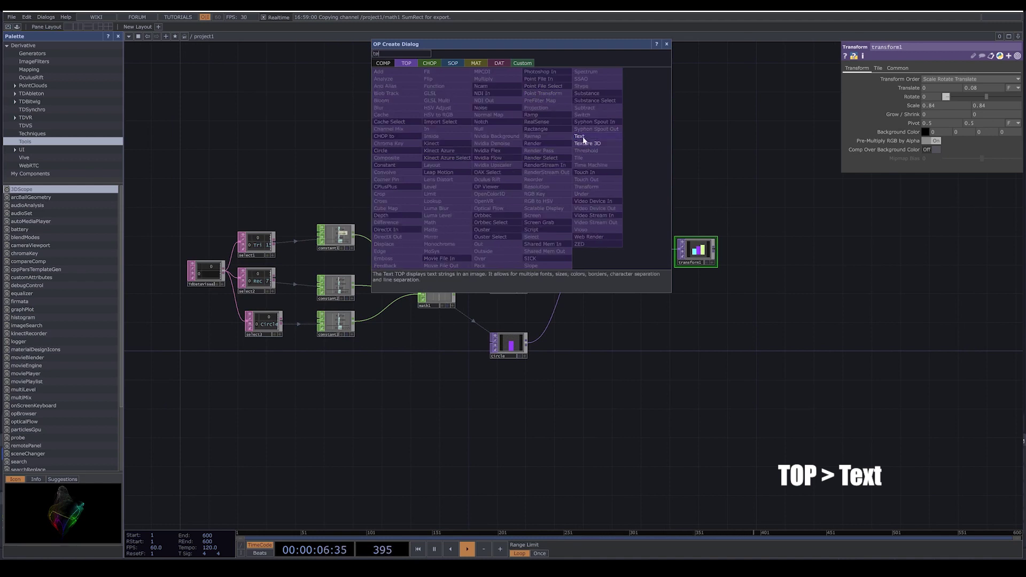
{"action": "left_click", "coordinate": [580, 136]}
{"action": "left_click", "coordinate": [506, 198]}
{"action": "scroll", "coordinate": [566, 198], "scroll_direction": "up", "scroll_amount": 4}
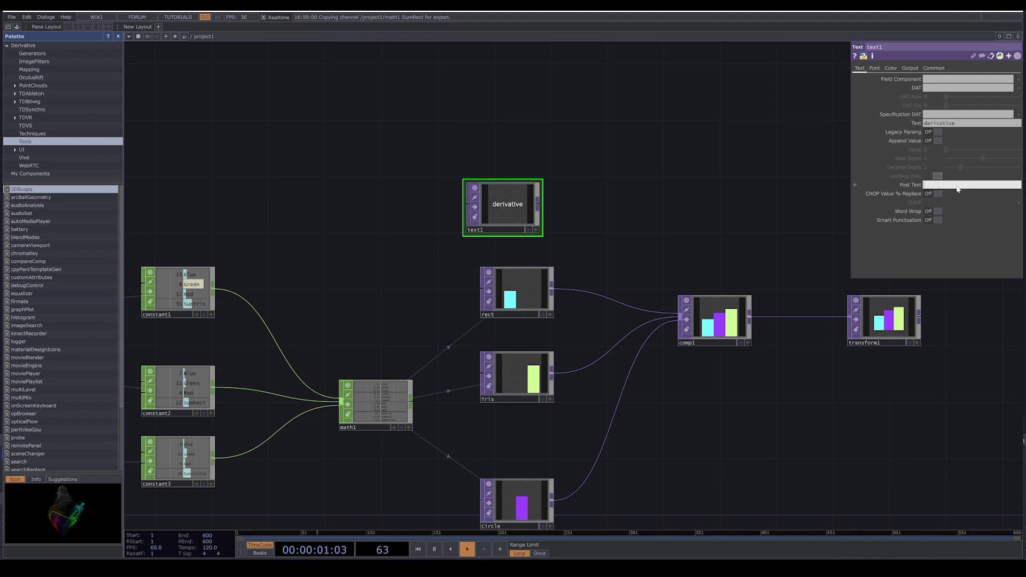
Step: Set the Text TOP's Post Text to the Python expression op ( 'select1') [0,0], with the node placed above select1
{"action": "type", "text": "op"}
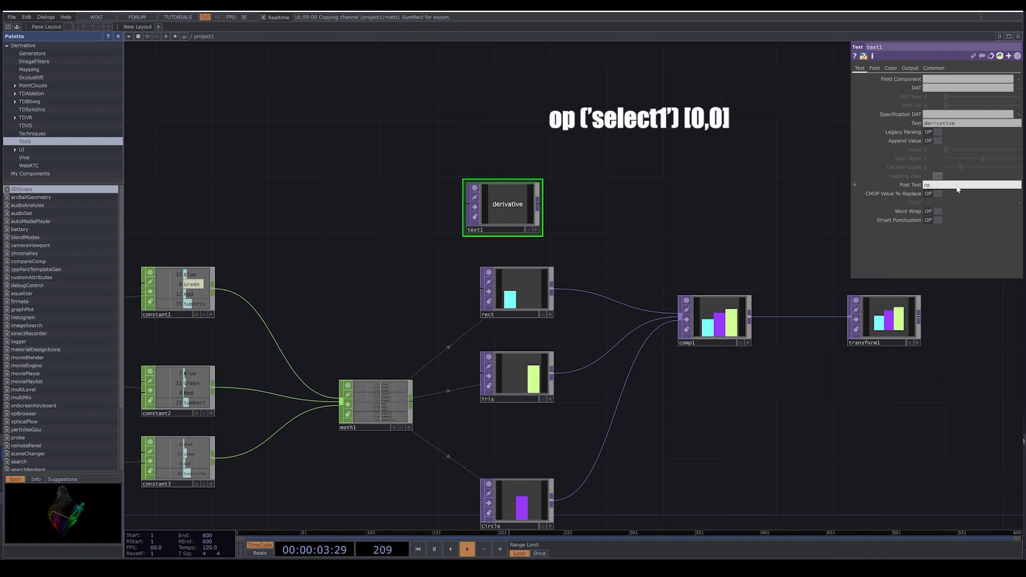
{"action": "left_click_drag", "start_coordinate": [518, 229], "coordinate": [180, 215]}
{"action": "left_click_drag", "start_coordinate": [282, 266], "coordinate": [604, 288]}
{"action": "scroll", "coordinate": [374, 369], "scroll_direction": "up", "scroll_amount": 4}
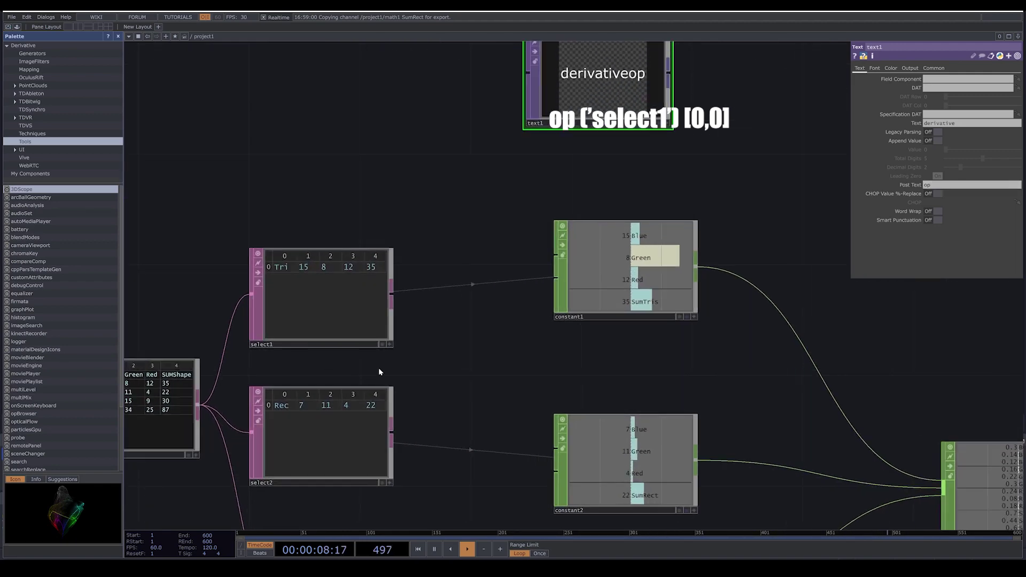
{"action": "left_click_drag", "start_coordinate": [652, 71], "coordinate": [404, 155]}
{"action": "left_click", "coordinate": [954, 188]}
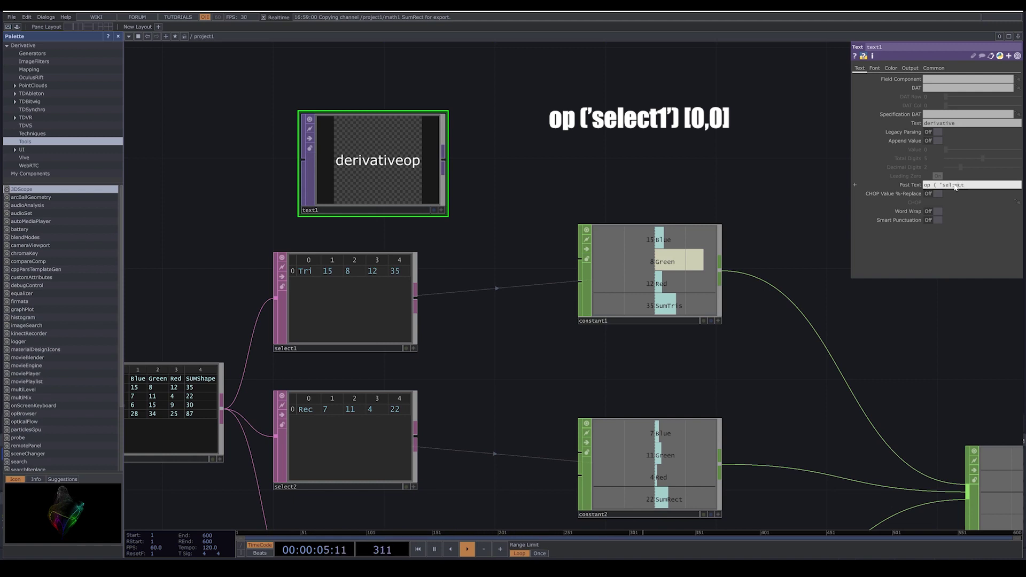
{"action": "type", "text": "00"}
{"action": "key", "text": "BackSpace"}
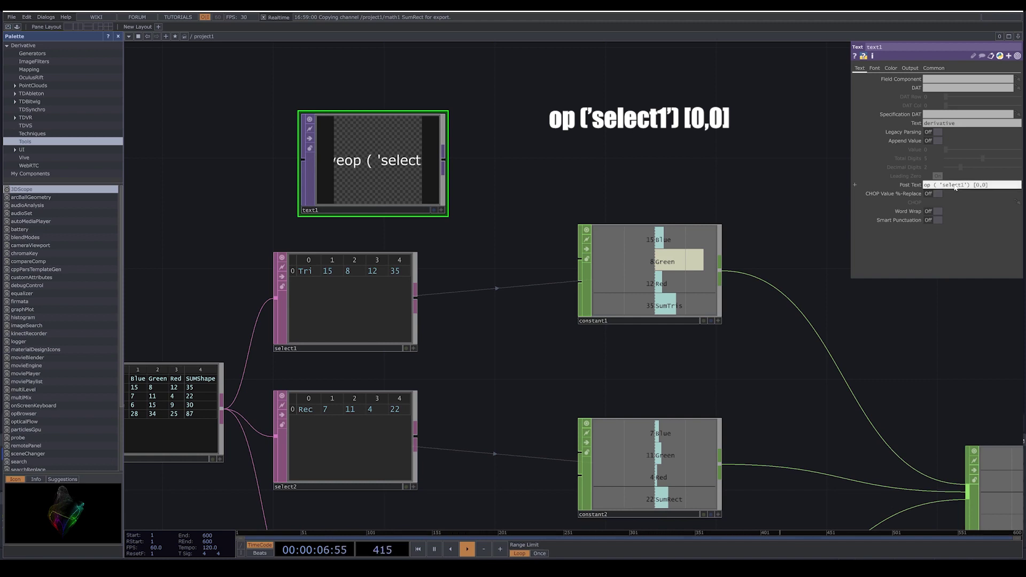
{"action": "left_click", "coordinate": [910, 185]}
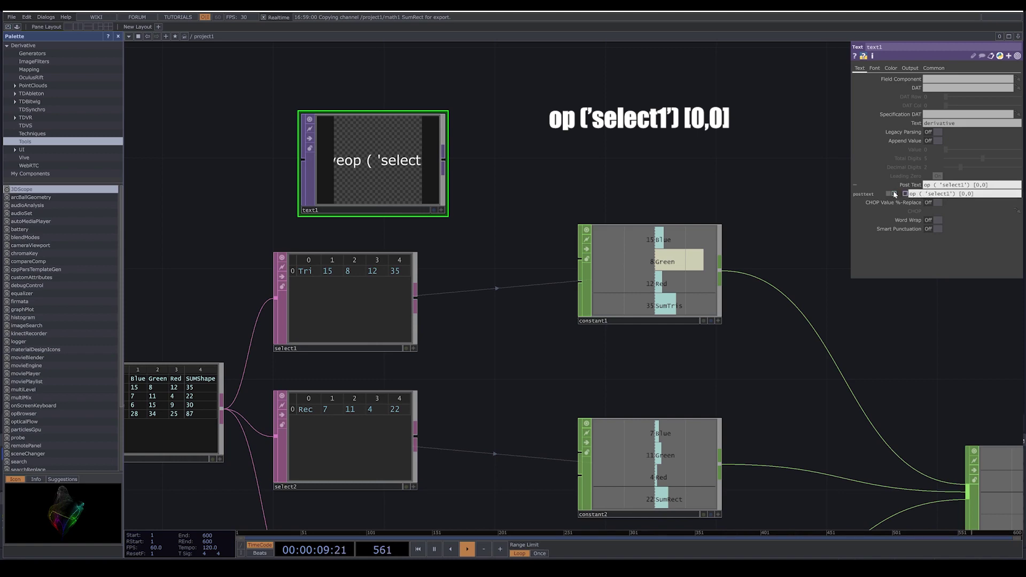
{"action": "left_click", "coordinate": [895, 194]}
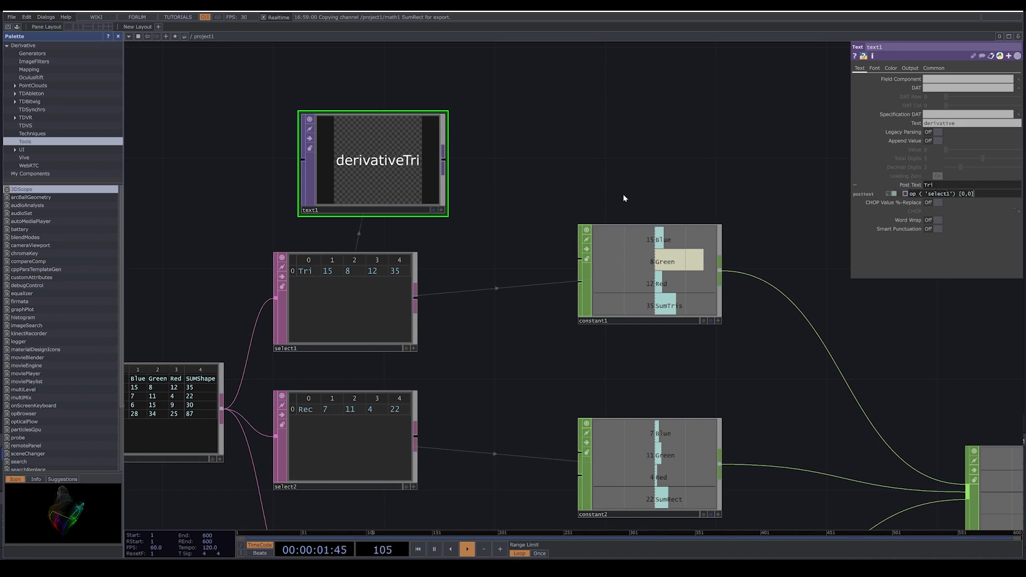
Step: Move the Text TOP back above the rectangle nodes and clear its default "derivative" text
{"action": "scroll", "coordinate": [605, 197], "scroll_direction": "down", "scroll_amount": 5}
{"action": "left_click_drag", "start_coordinate": [612, 178], "coordinate": [480, 209]}
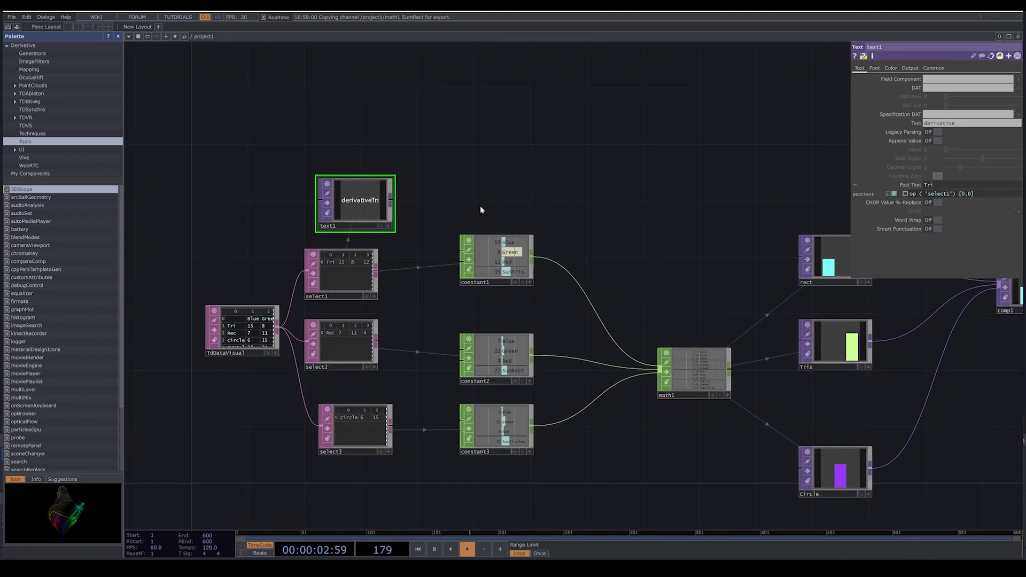
{"action": "left_click", "coordinate": [339, 271]}
{"action": "left_click_drag", "start_coordinate": [414, 206], "coordinate": [737, 152]}
{"action": "left_click_drag", "start_coordinate": [794, 226], "coordinate": [413, 270]}
{"action": "left_click_drag", "start_coordinate": [347, 236], "coordinate": [385, 264]}
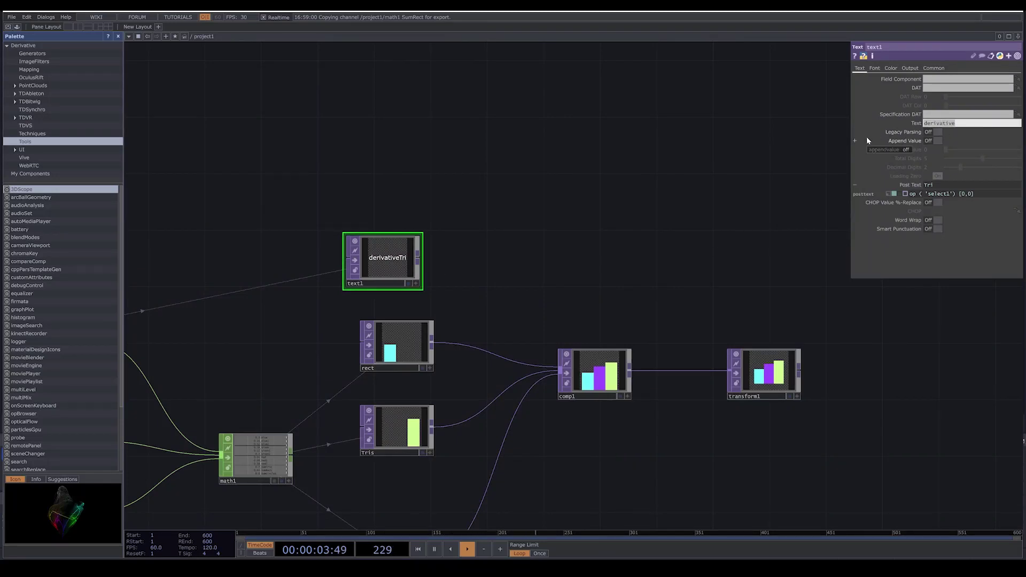
{"action": "key", "text": "BackSpace"}
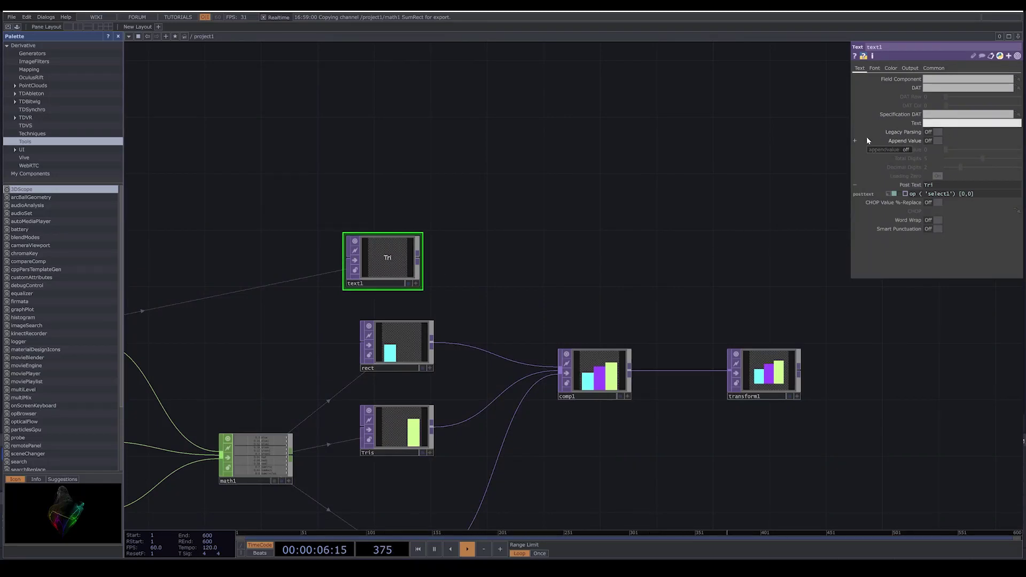
Step: Rearrange the rectangle nodes so Tris sits directly below the Text TOP, with rect lower and a gap between them
{"action": "mouse_move", "coordinate": [387, 269]}
{"action": "left_mouse_down"}
{"action": "mouse_move", "coordinate": [417, 282]}
{"action": "mouse_move", "coordinate": [398, 282]}
{"action": "left_mouse_up"}
{"action": "scroll", "coordinate": [520, 312], "scroll_direction": "down", "scroll_amount": 2}
{"action": "scroll", "coordinate": [521, 311], "scroll_direction": "down", "scroll_amount": 3}
{"action": "left_click_drag", "start_coordinate": [350, 464], "coordinate": [372, 458]}
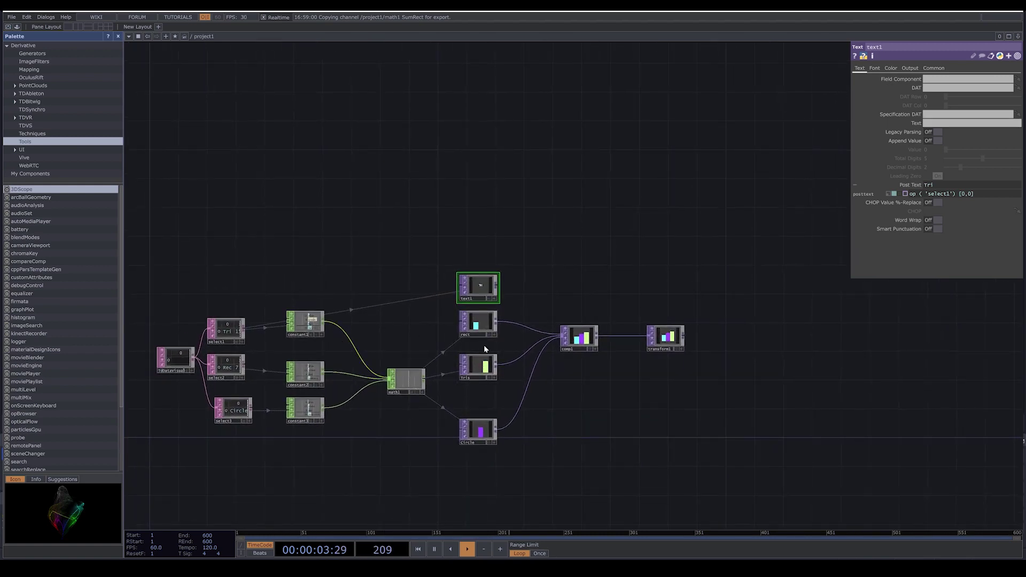
{"action": "scroll", "coordinate": [338, 395], "scroll_direction": "up", "scroll_amount": 3}
{"action": "left_click_drag", "start_coordinate": [541, 292], "coordinate": [508, 413]}
{"action": "left_click_drag", "start_coordinate": [529, 354], "coordinate": [529, 293]}
{"action": "left_click_drag", "start_coordinate": [508, 412], "coordinate": [539, 337]}
{"action": "mouse_move", "coordinate": [541, 243]}
{"action": "left_mouse_down"}
{"action": "mouse_move", "coordinate": [539, 394]}
{"action": "mouse_move", "coordinate": [558, 220]}
{"action": "mouse_move", "coordinate": [541, 242]}
{"action": "left_mouse_up"}
{"action": "left_click_drag", "start_coordinate": [535, 342], "coordinate": [534, 392]}
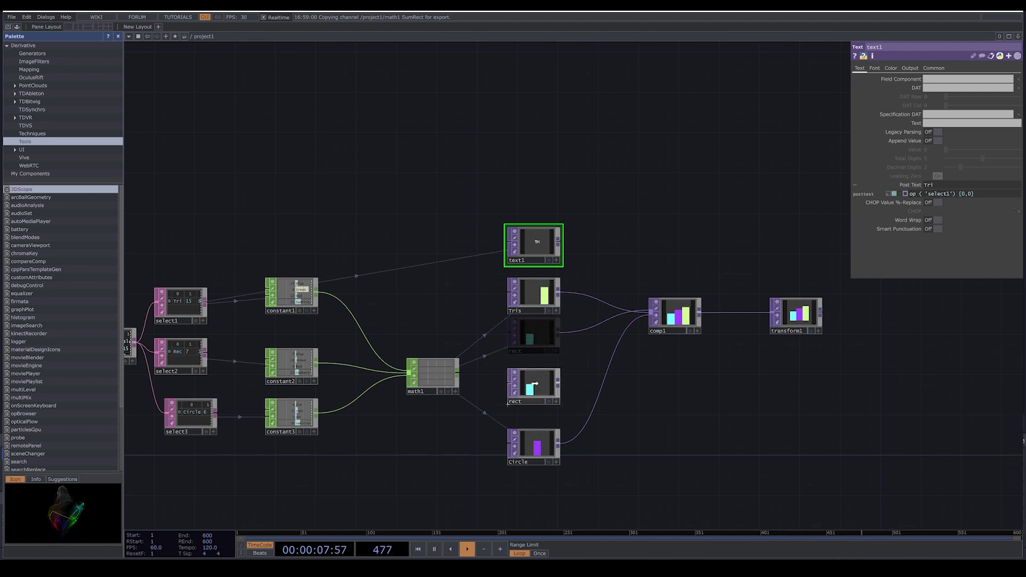
Step: Duplicate the Text TOP, place the copy above rect, and point its Post Text expression to 'select2'
{"action": "key", "text": "ctrl+c"}
{"action": "key", "text": "ctrl+v"}
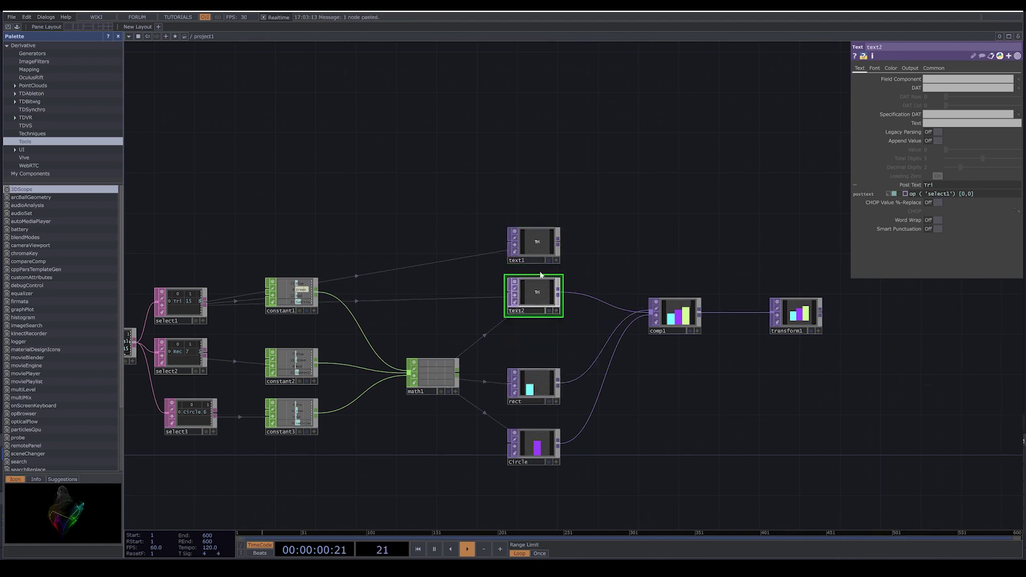
{"action": "left_click_drag", "start_coordinate": [534, 310], "coordinate": [533, 354]}
{"action": "left_click", "coordinate": [948, 195]}
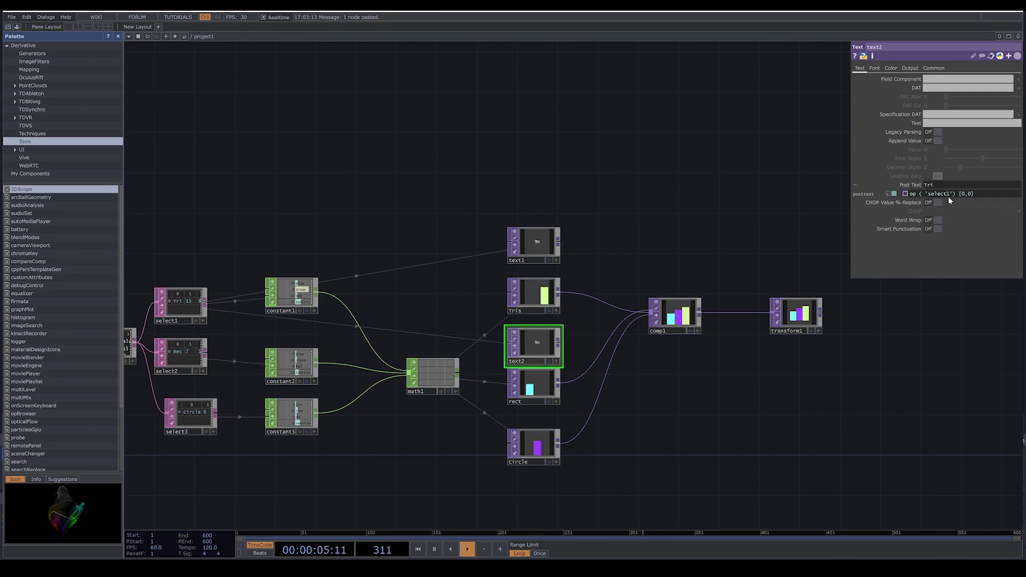
{"action": "key", "text": "Return"}
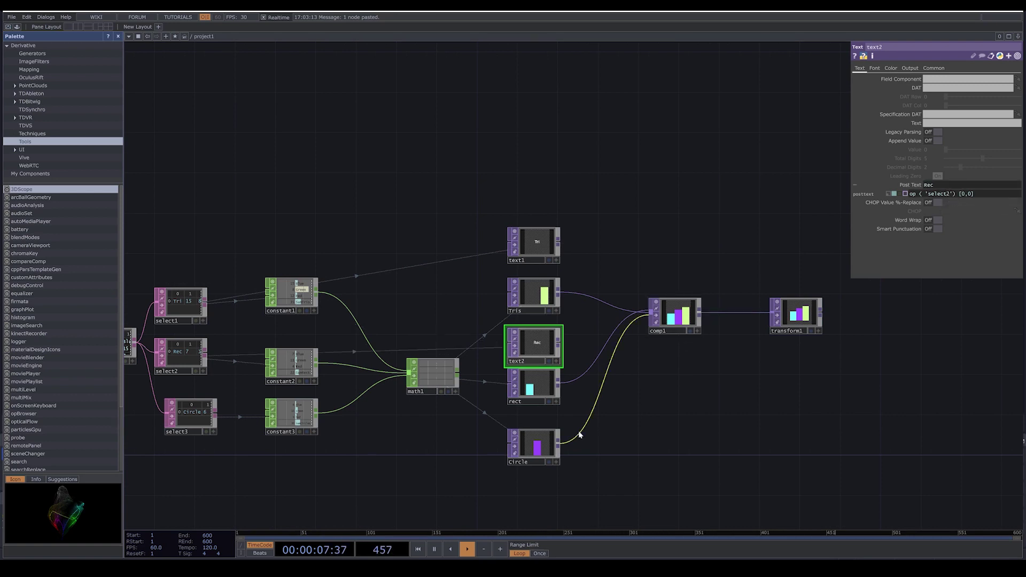
Step: Move Circle down, paste another Text TOP copy above it, and point its Post Text expression to 'select3'
{"action": "left_click_drag", "start_coordinate": [534, 452], "coordinate": [535, 472]}
{"action": "key", "text": "ctrl+c"}
{"action": "key", "text": "ctrl+v"}
{"action": "left_click", "coordinate": [537, 425]}
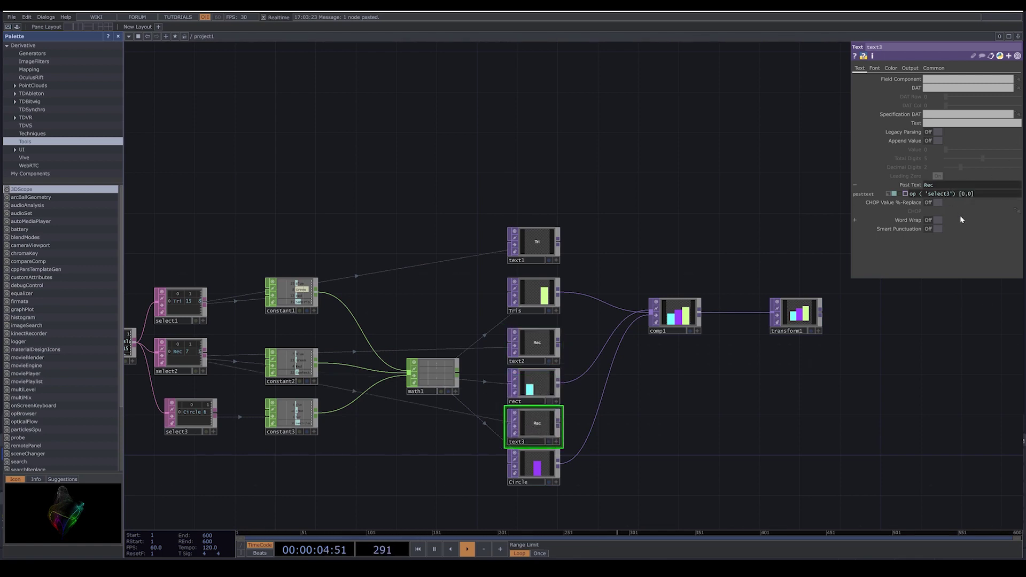
Step: Set the resolution of all three Text TOPs to 1024 x 1024
{"action": "left_click_drag", "start_coordinate": [663, 434], "coordinate": [555, 412]}
{"action": "left_click", "coordinate": [426, 222]}
{"action": "left_click", "coordinate": [935, 69]}
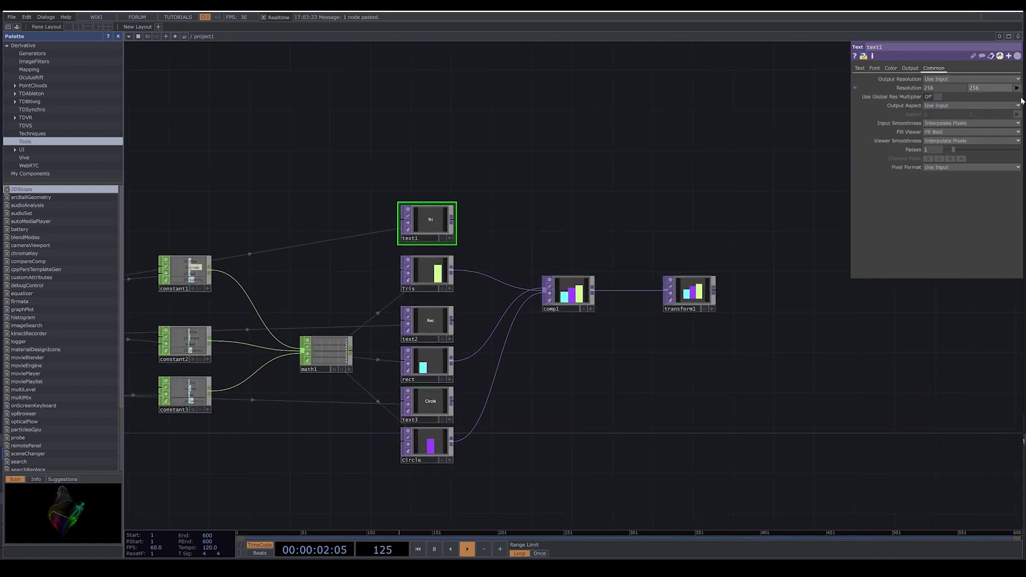
{"action": "left_click", "coordinate": [1016, 87]}
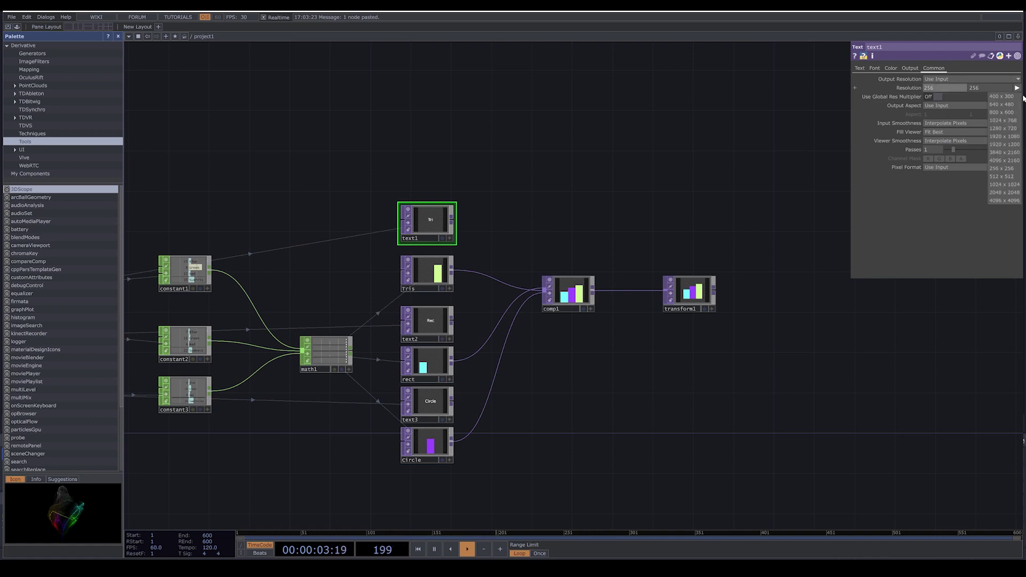
{"action": "left_click", "coordinate": [1016, 185]}
{"action": "left_click", "coordinate": [430, 323]}
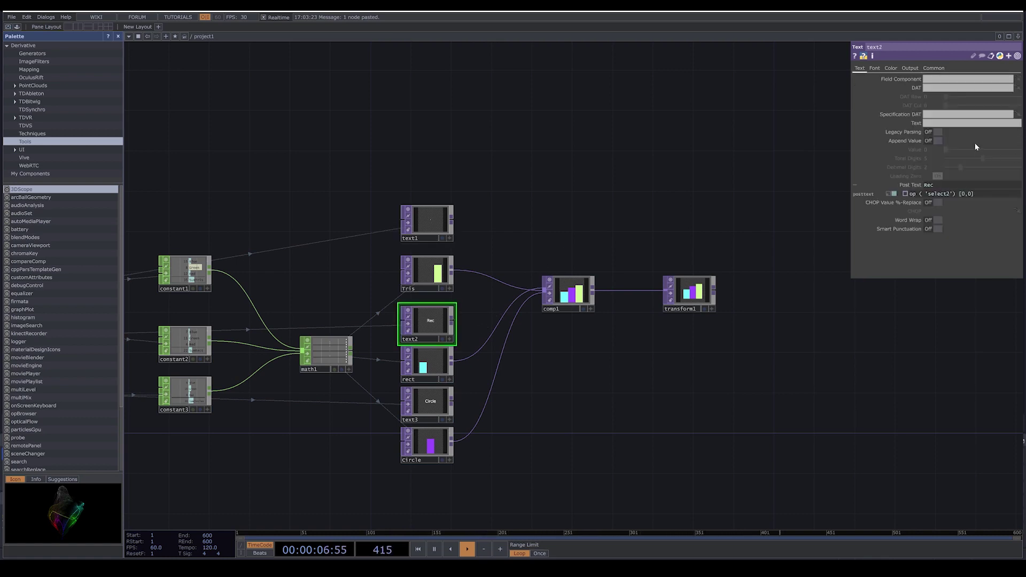
{"action": "left_click", "coordinate": [934, 68]}
{"action": "left_click", "coordinate": [1016, 87]}
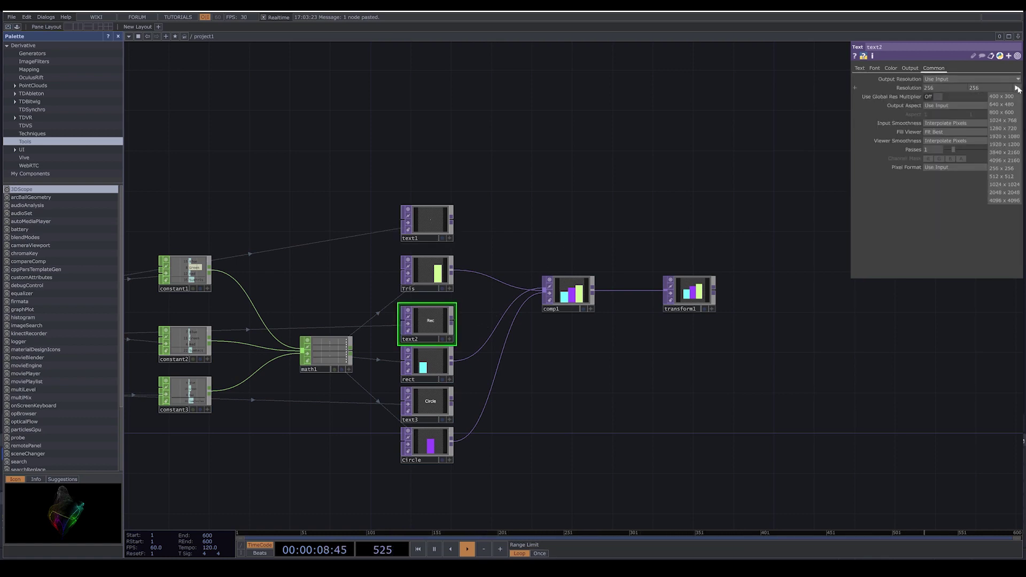
{"action": "left_click", "coordinate": [1017, 186]}
{"action": "left_click", "coordinate": [427, 403]}
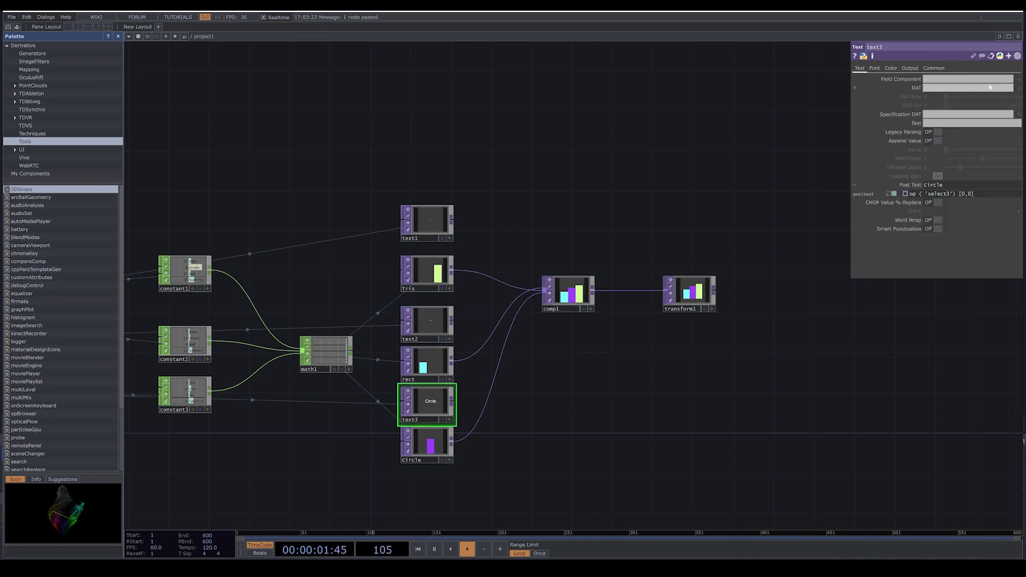
{"action": "left_click", "coordinate": [935, 68]}
{"action": "left_click", "coordinate": [1017, 88]}
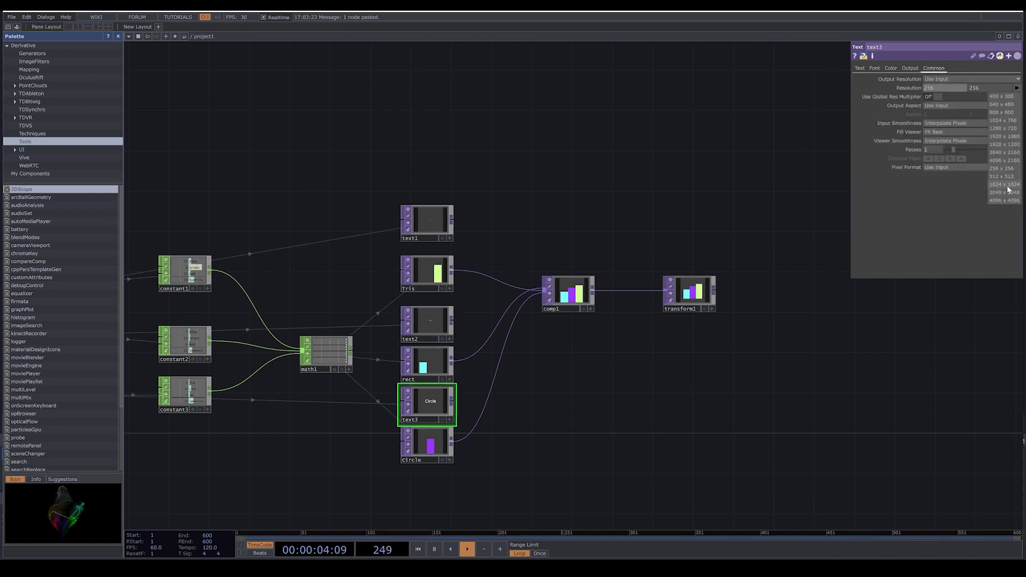
{"action": "left_click", "coordinate": [1005, 188]}
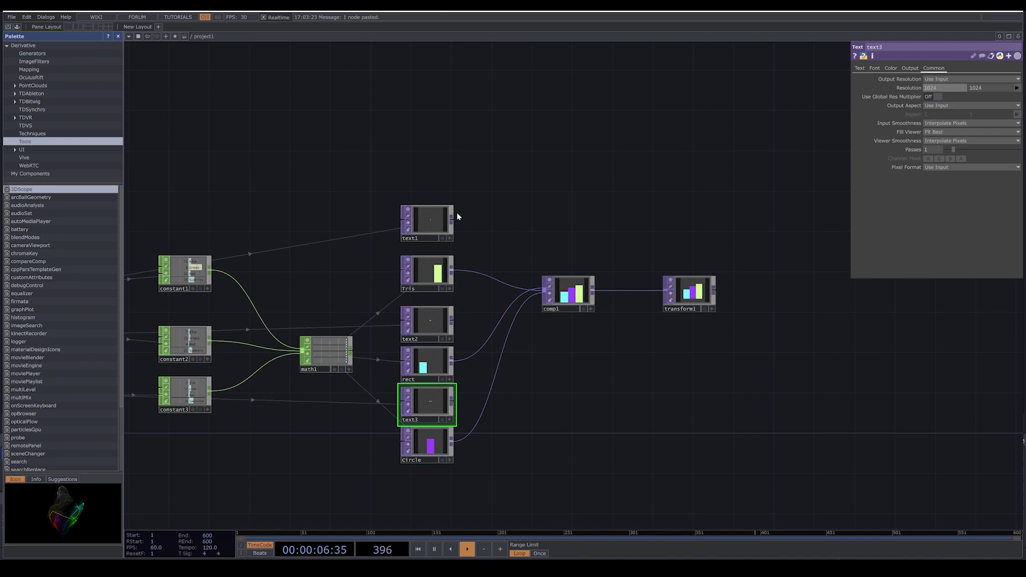
Step: Move the Composite TOP lower, duplicate it, and connect the three Text TOPs to the copy placed beside text1
{"action": "scroll", "coordinate": [460, 235], "scroll_direction": "up", "scroll_amount": 5}
{"action": "scroll", "coordinate": [472, 260], "scroll_direction": "down", "scroll_amount": 3}
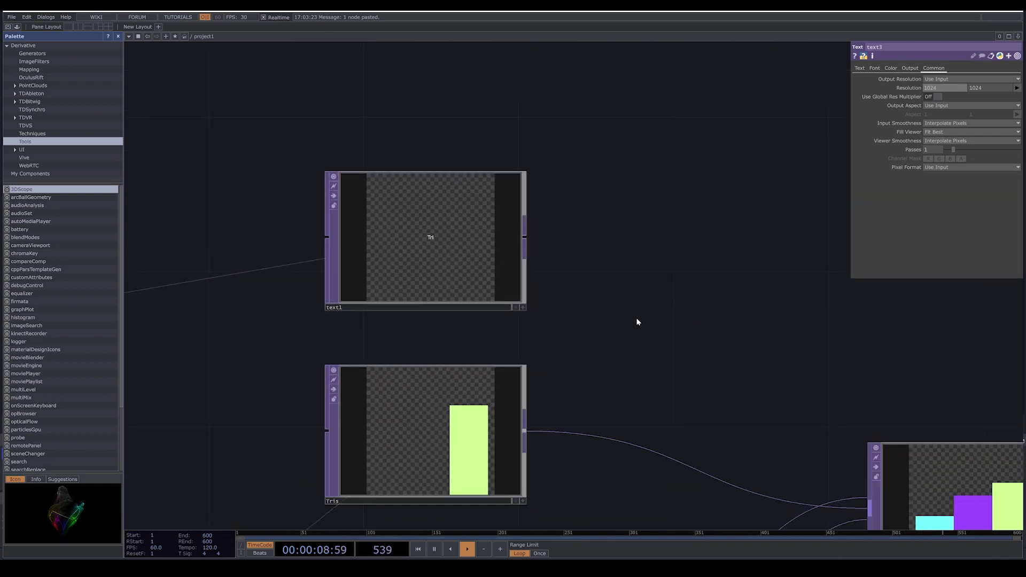
{"action": "scroll", "coordinate": [540, 270], "scroll_direction": "down", "scroll_amount": 6}
{"action": "left_click_drag", "start_coordinate": [561, 314], "coordinate": [613, 357]}
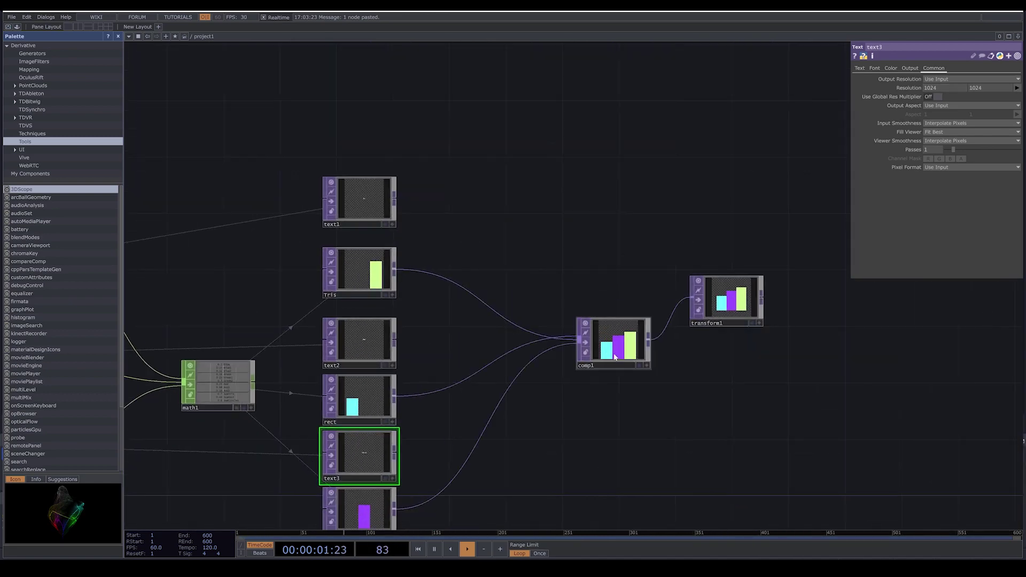
{"action": "left_click", "coordinate": [617, 355]}
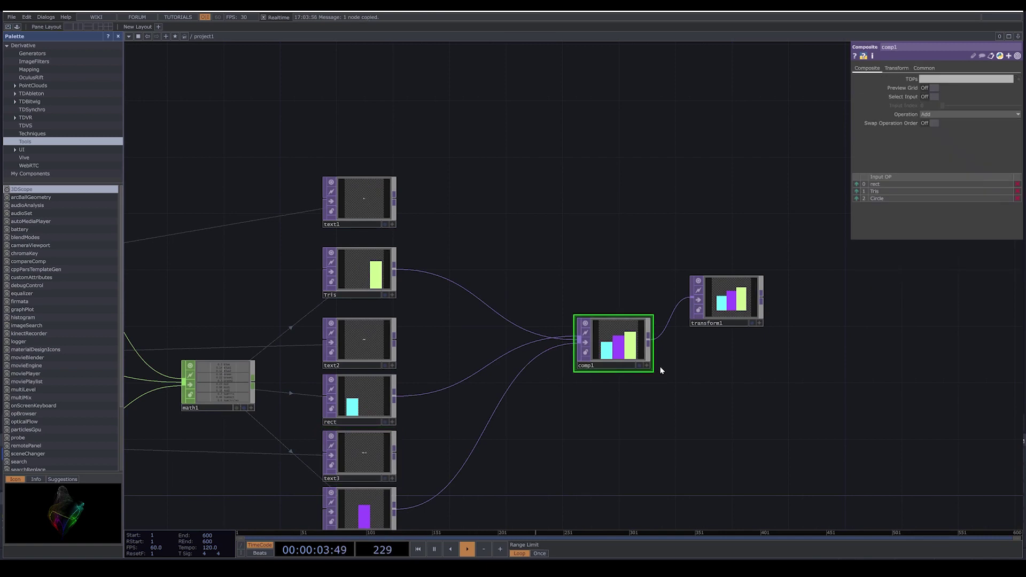
{"action": "key", "text": "ctrl+v"}
{"action": "left_click_drag", "start_coordinate": [615, 412], "coordinate": [557, 202]}
{"action": "left_click_drag", "start_coordinate": [394, 199], "coordinate": [521, 201]}
{"action": "left_click_drag", "start_coordinate": [394, 340], "coordinate": [446, 331]}
{"action": "left_click_drag", "start_coordinate": [395, 454], "coordinate": [453, 390]}
Step: Insert a Transform TOP between text1 and the text Composite TOP, and set its horizontal translate to 0.3
{"action": "left_click", "coordinate": [390, 278]}
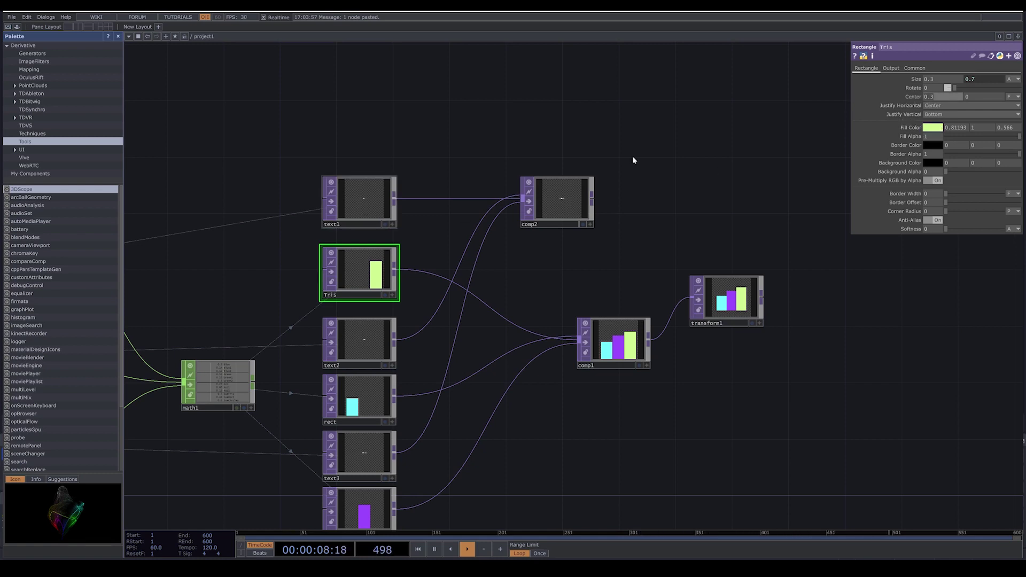
{"action": "left_click", "coordinate": [367, 202]}
{"action": "scroll", "coordinate": [391, 187], "scroll_direction": "up", "scroll_amount": 5}
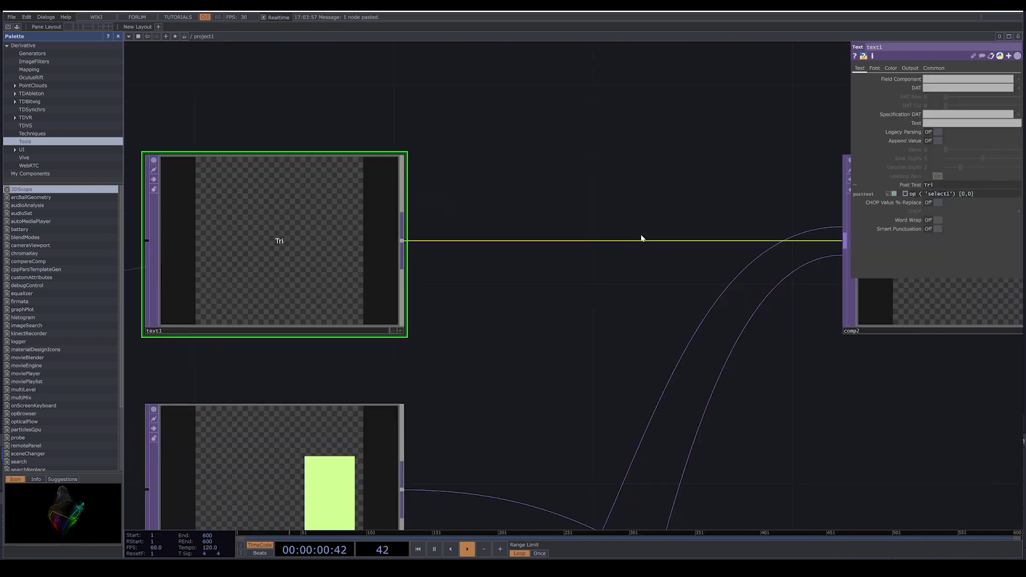
{"action": "right_click", "coordinate": [568, 241]}
{"action": "left_click", "coordinate": [594, 236]}
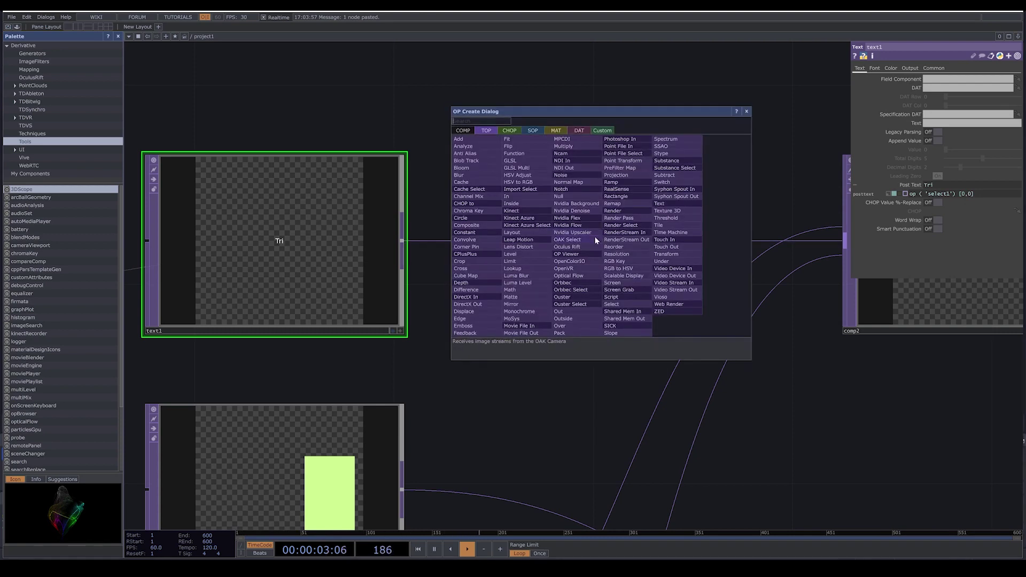
{"action": "left_click", "coordinate": [667, 255]}
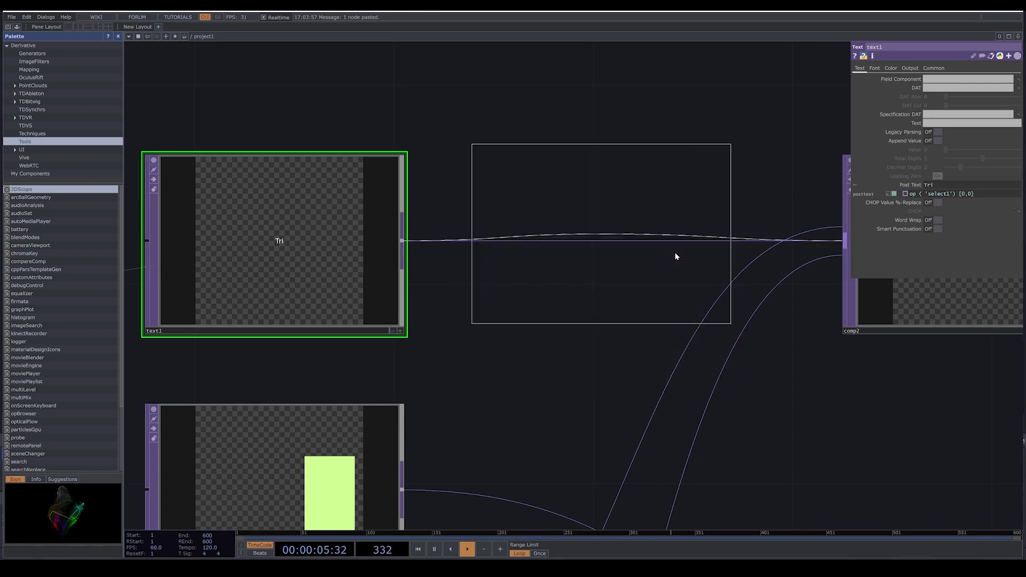
{"action": "left_click", "coordinate": [675, 252]}
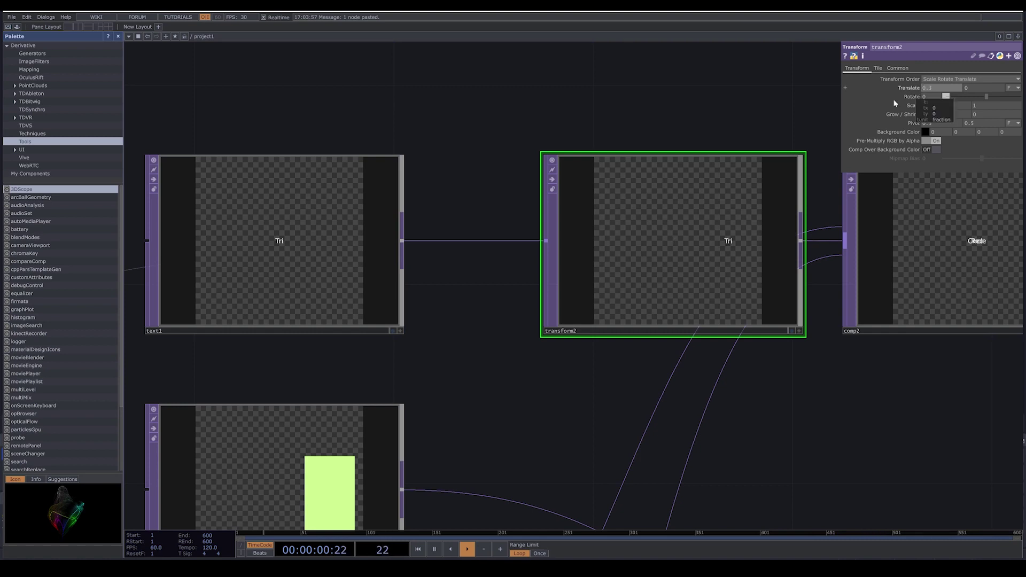
Step: Move the text Composite TOP away from the new Transform TOP, to just above the bars' Composite TOP
{"action": "scroll", "coordinate": [740, 327], "scroll_direction": "down", "scroll_amount": 5}
{"action": "left_click_drag", "start_coordinate": [829, 408], "coordinate": [595, 288]}
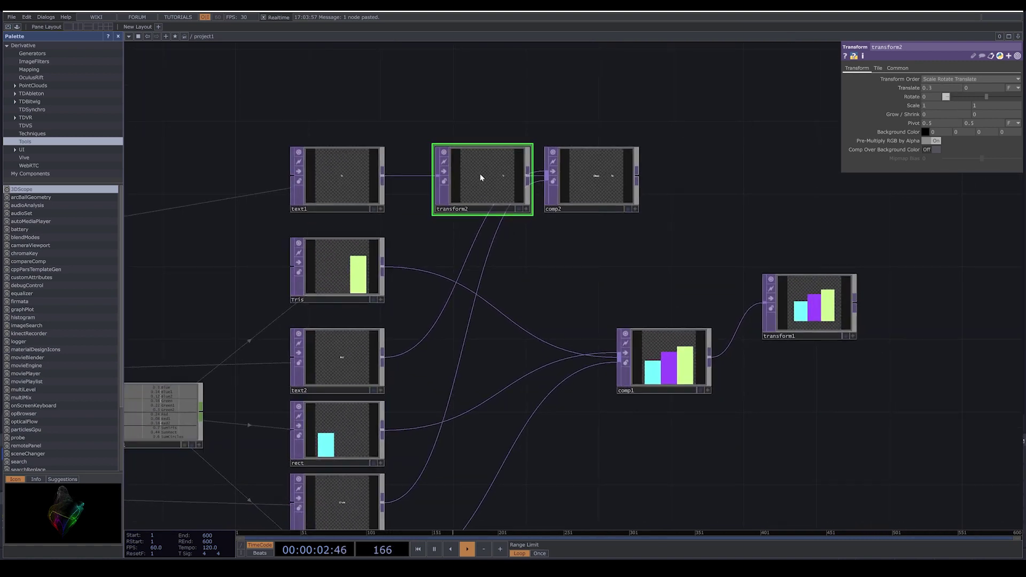
{"action": "left_click_drag", "start_coordinate": [613, 174], "coordinate": [703, 246]}
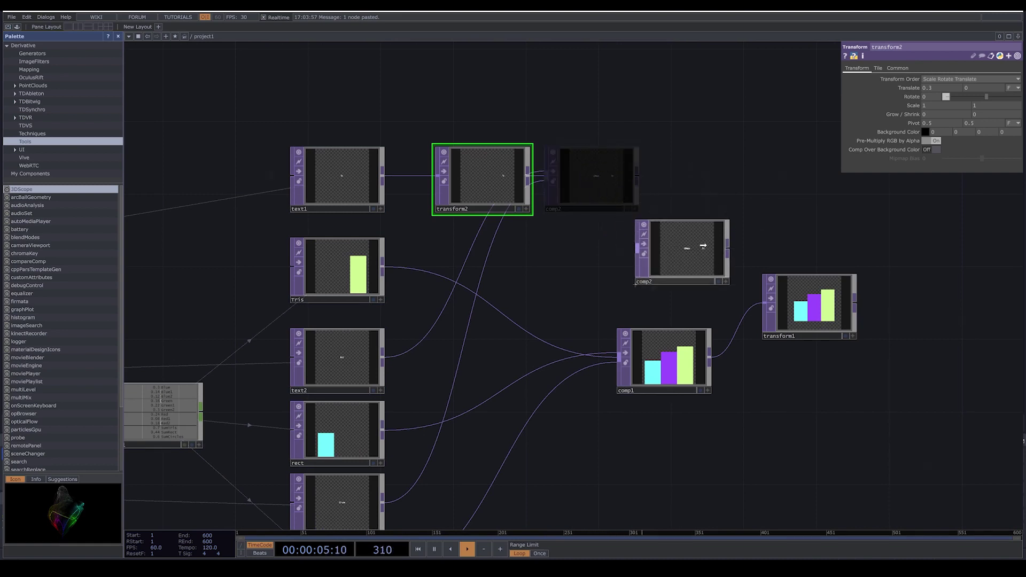
Step: Insert a Transform TOP between text2 and the text Composite TOP, placing it beside text2
{"action": "right_click", "coordinate": [531, 278]}
{"action": "left_click", "coordinate": [553, 273]}
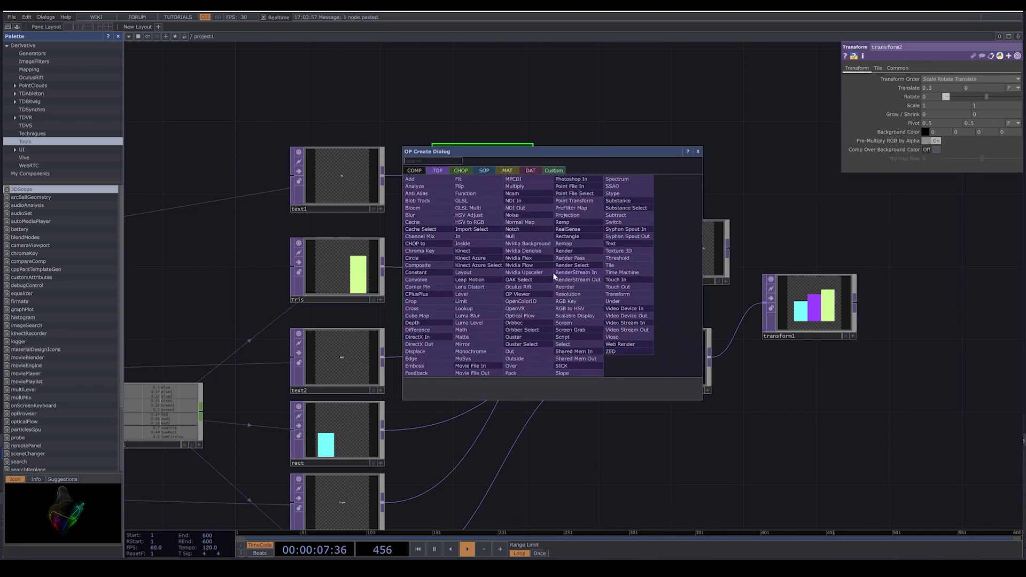
{"action": "left_click", "coordinate": [620, 294]}
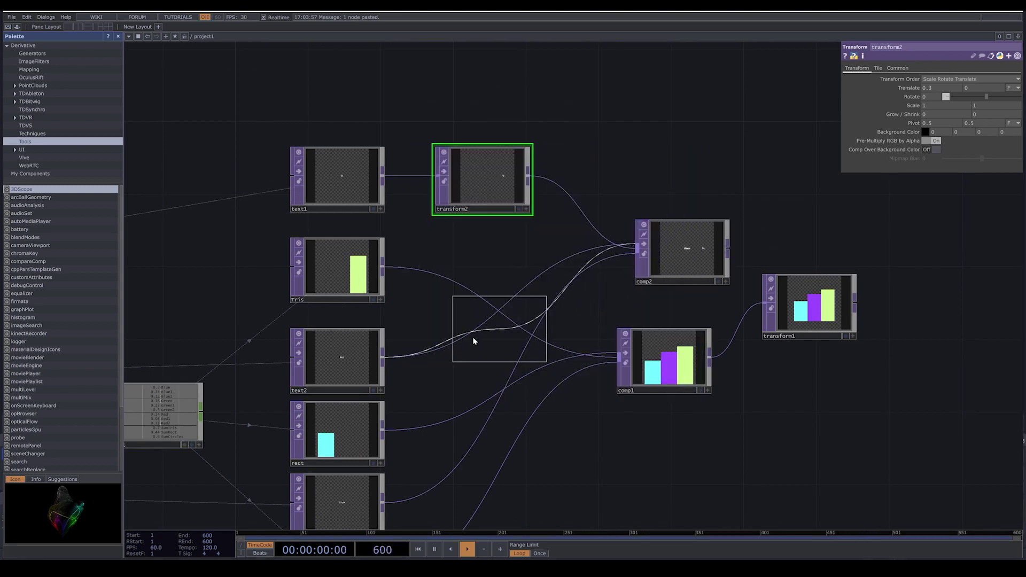
{"action": "left_click", "coordinate": [467, 345]}
Step: Check the rect bar's center setting and set the horizontal translate of text2's Transform TOP to -0.3
{"action": "left_click", "coordinate": [332, 347]}
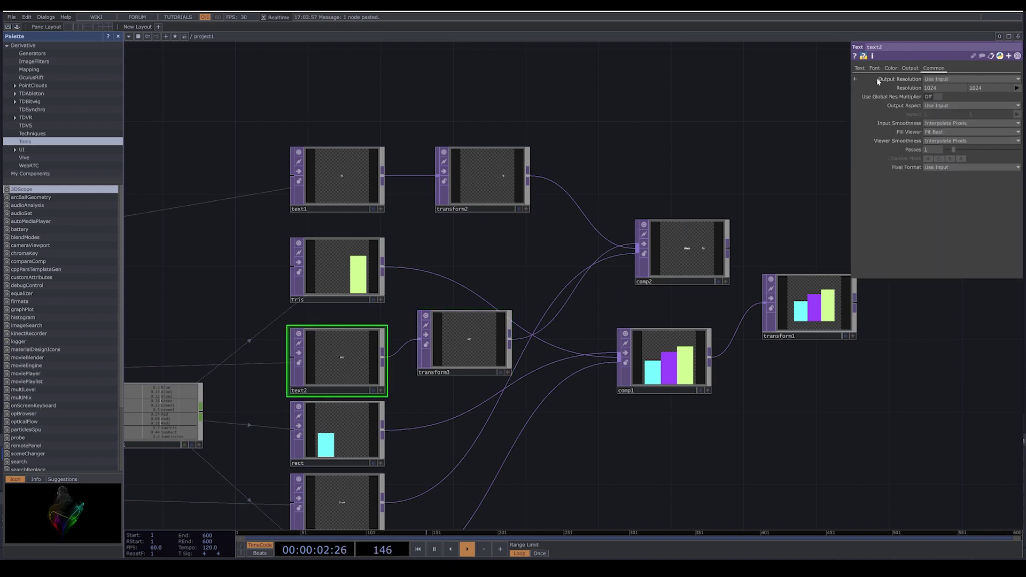
{"action": "left_click", "coordinate": [344, 445]}
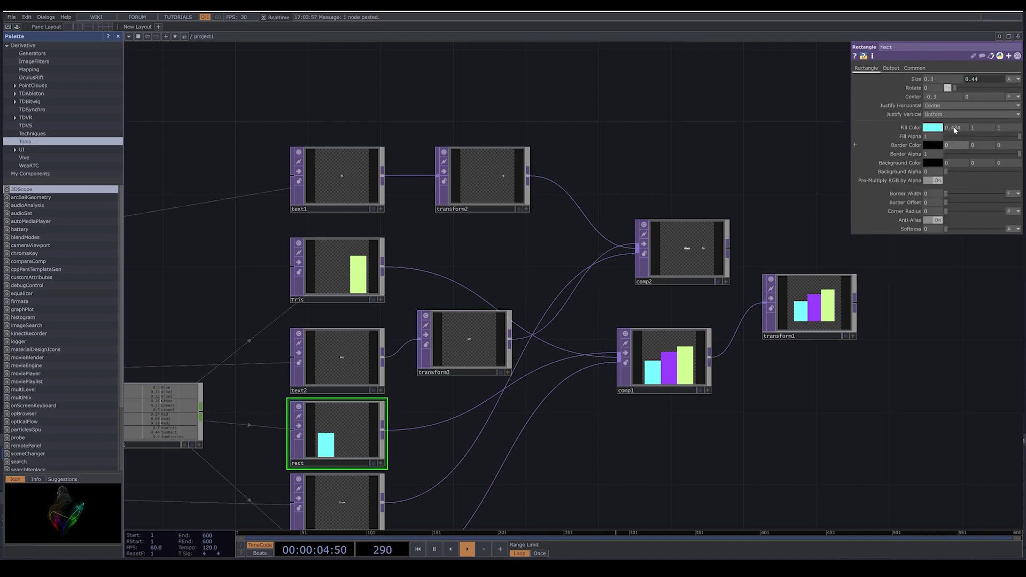
{"action": "left_click", "coordinate": [495, 347]}
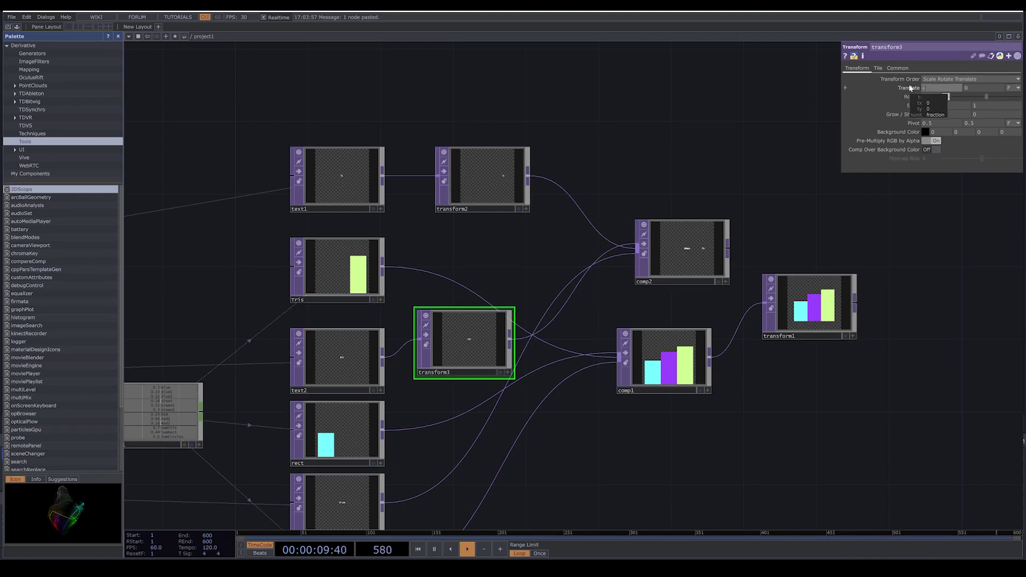
{"action": "left_click_drag", "start_coordinate": [626, 471], "coordinate": [606, 378]}
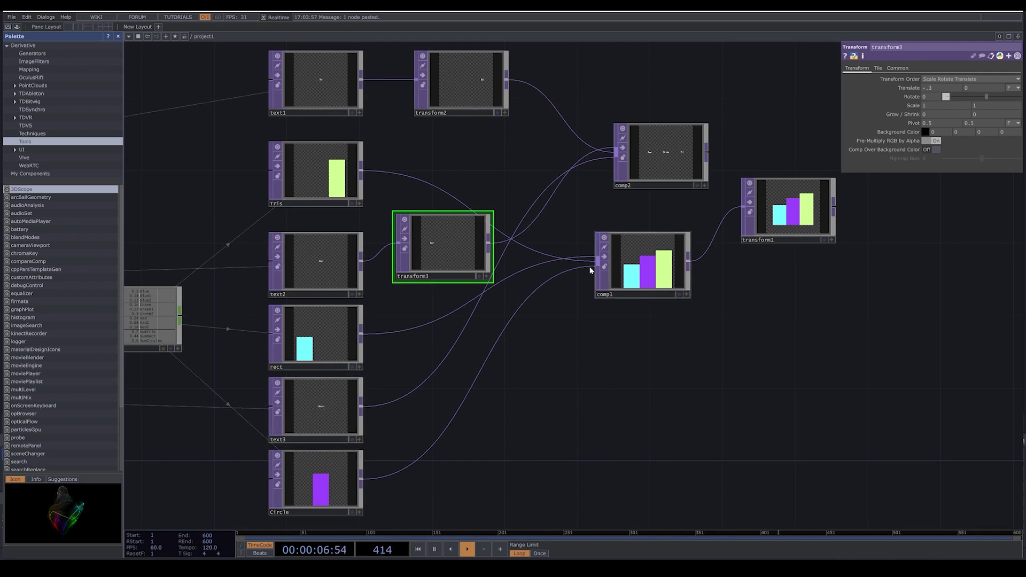
{"action": "scroll", "coordinate": [694, 146], "scroll_direction": "up", "scroll_amount": 5}
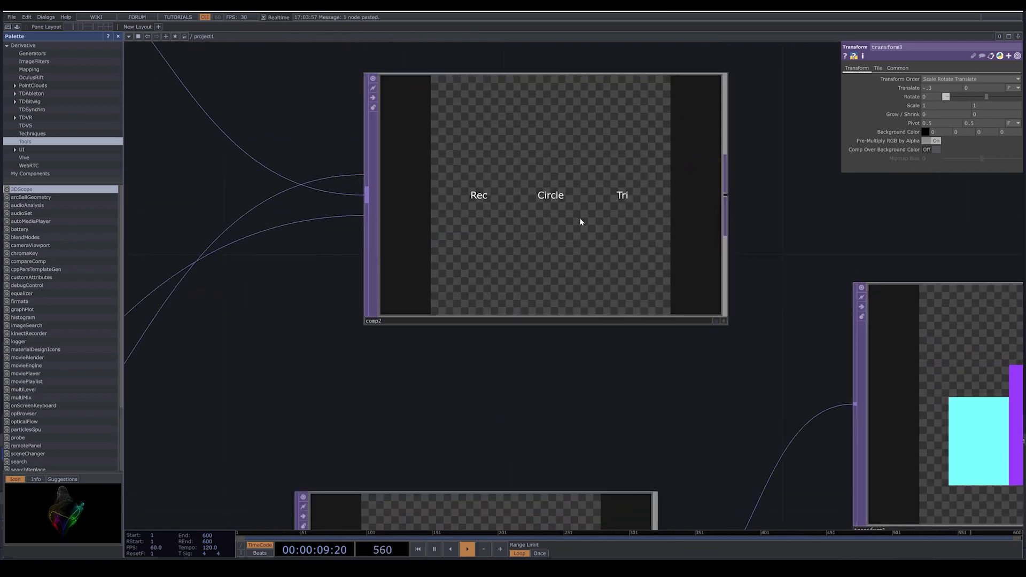
{"action": "scroll", "coordinate": [582, 218], "scroll_direction": "down", "scroll_amount": 6}
Step: Add a Composite TOP after the bars' Transform TOP and connect the text Composite TOP to it as second input
{"action": "left_click_drag", "start_coordinate": [666, 262], "coordinate": [776, 286]}
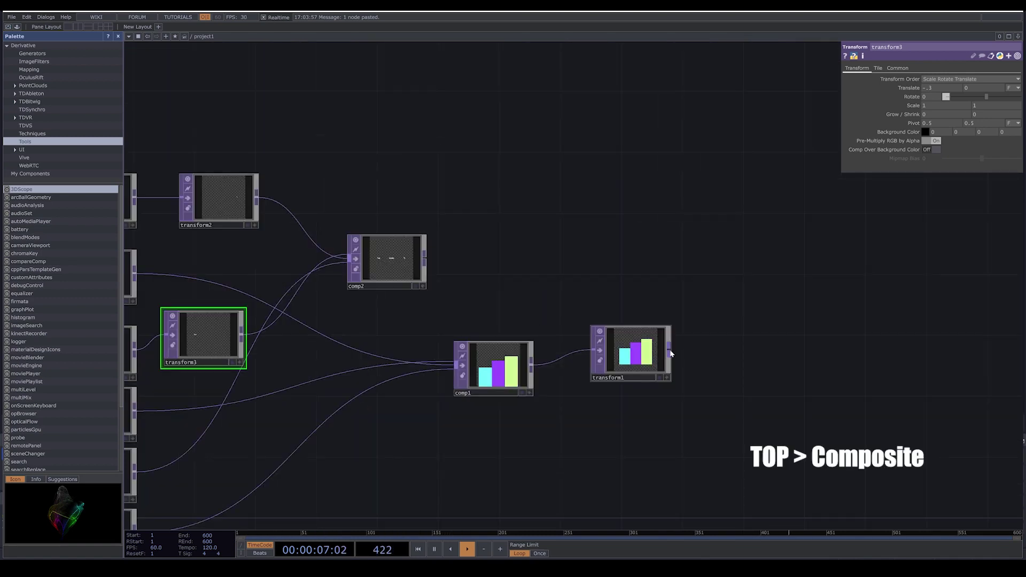
{"action": "key", "text": "Tab"}
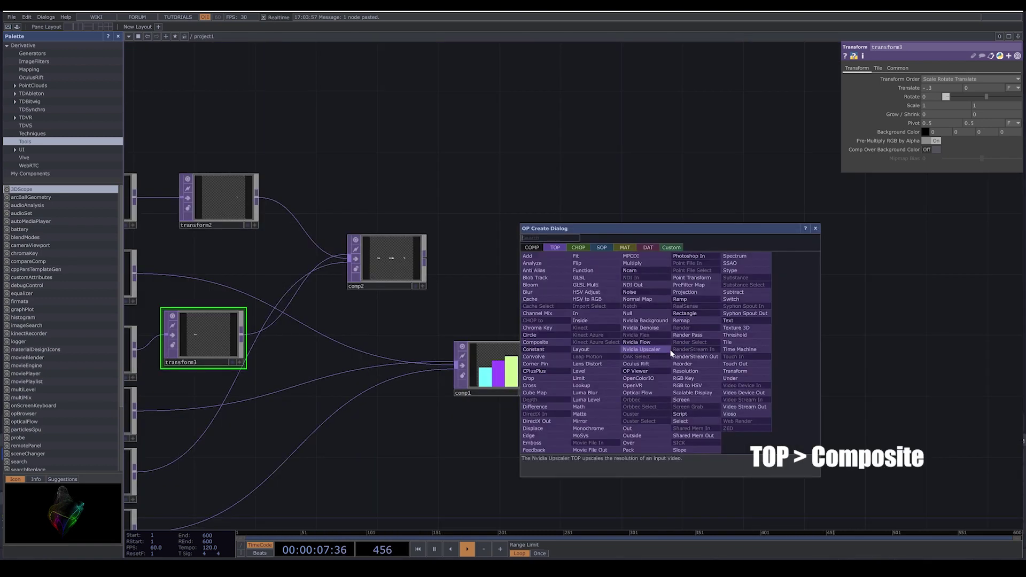
{"action": "left_click", "coordinate": [535, 342]}
{"action": "left_click", "coordinate": [797, 322]}
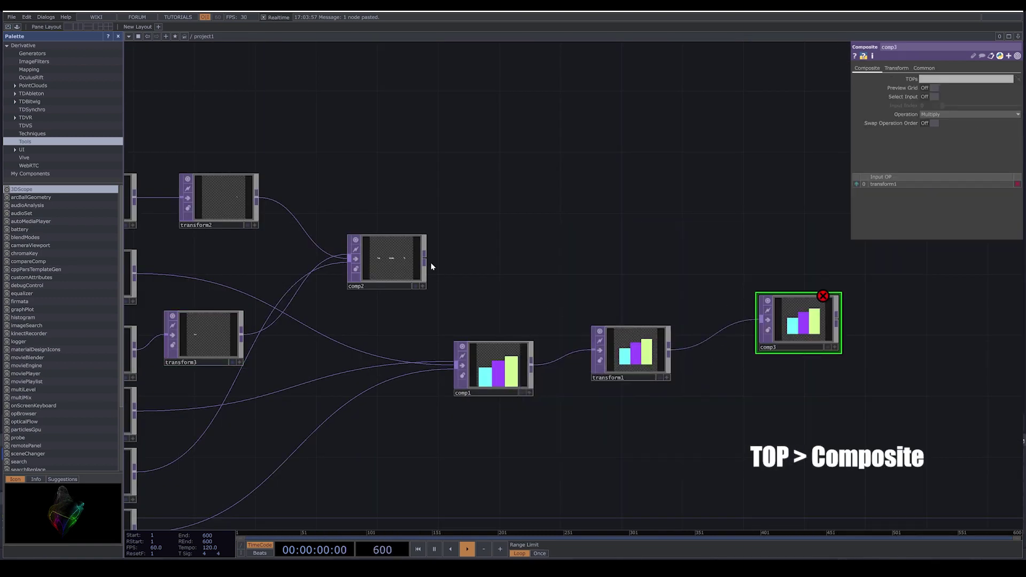
{"action": "left_click_drag", "start_coordinate": [425, 260], "coordinate": [760, 320]}
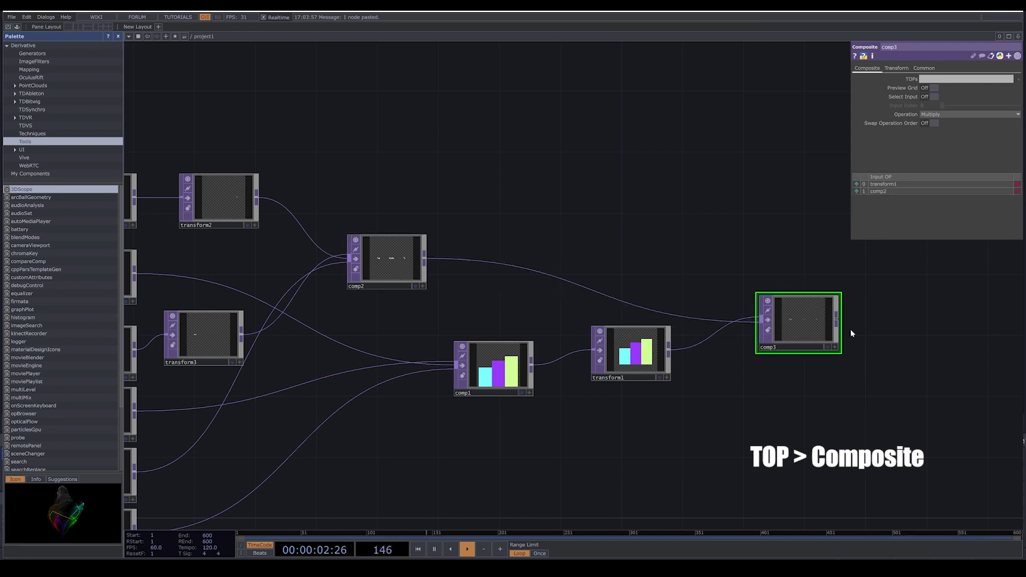
Step: Set the operation of the new Composite TOP to Add
{"action": "scroll", "coordinate": [851, 330], "scroll_direction": "up", "scroll_amount": 5}
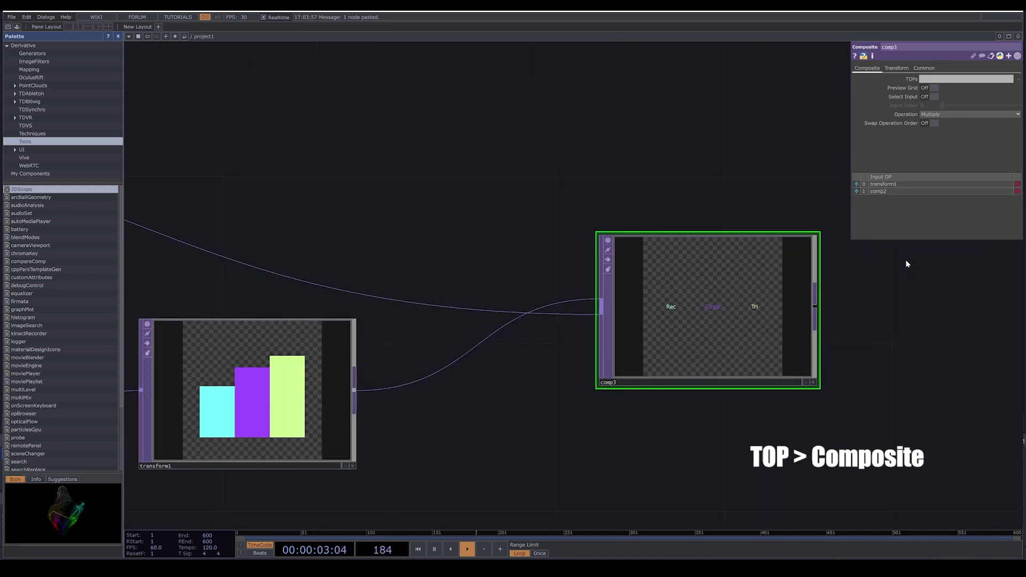
{"action": "left_click", "coordinate": [964, 114]}
{"action": "left_click", "coordinate": [944, 127]}
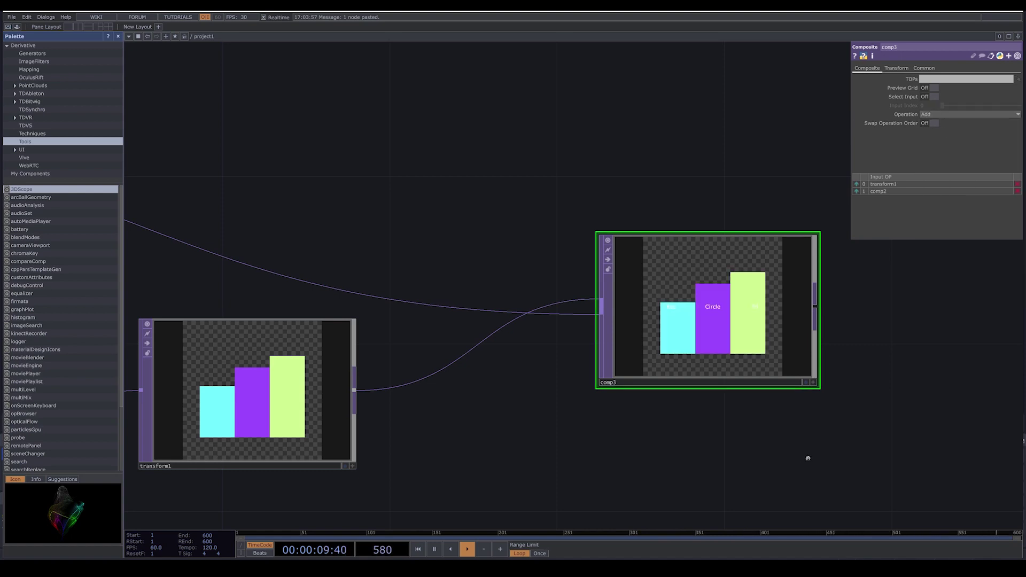
Step: Insert one Transform TOP between text3 and the text Composite TOP, and another between that Composite and the final Composite TOP
{"action": "scroll", "coordinate": [709, 394], "scroll_direction": "down", "scroll_amount": 4}
{"action": "right_click", "coordinate": [372, 289]}
{"action": "left_click_drag", "start_coordinate": [387, 248], "coordinate": [639, 257]}
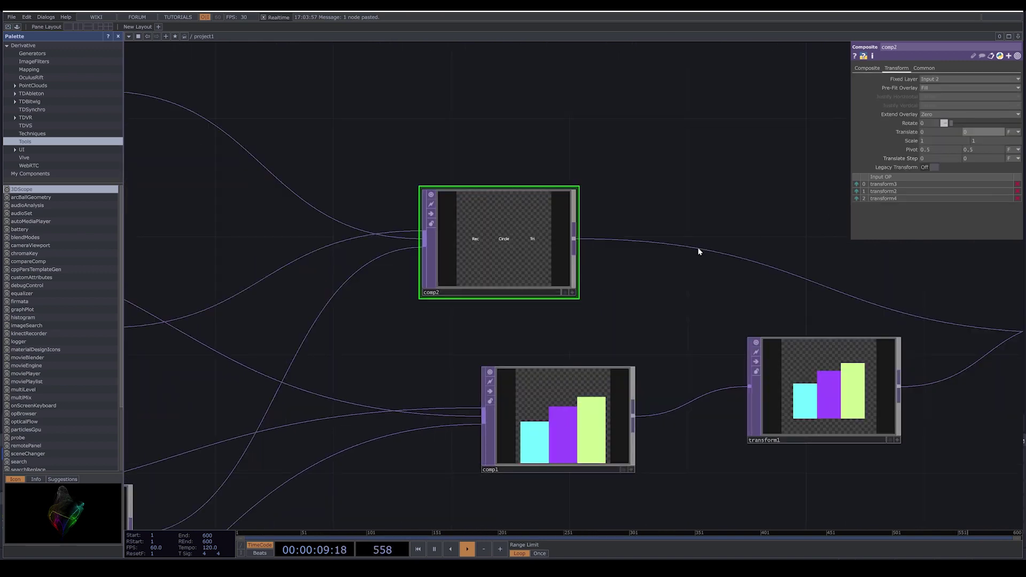
{"action": "right_click", "coordinate": [701, 235]}
{"action": "left_click", "coordinate": [722, 239]}
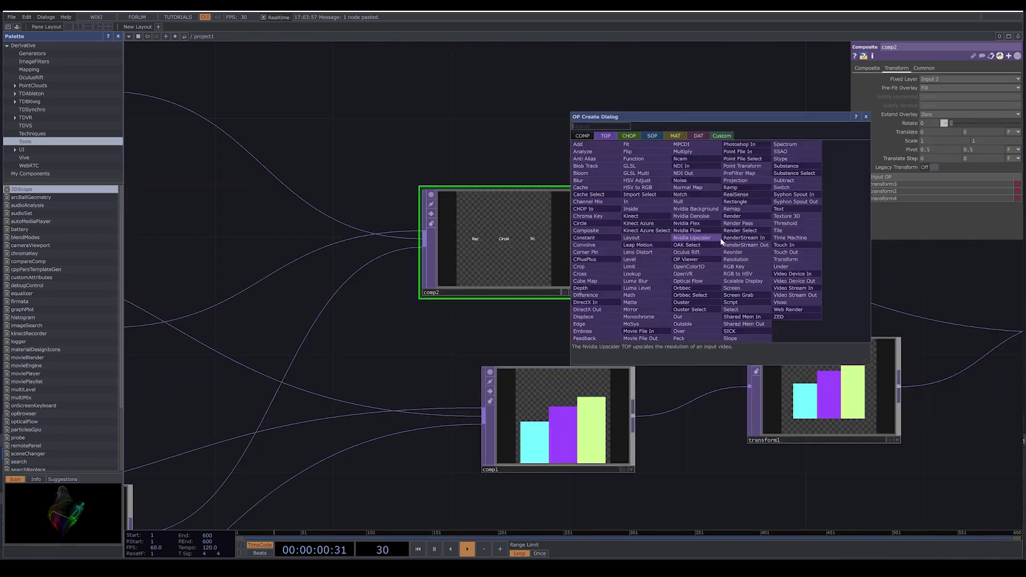
{"action": "left_click", "coordinate": [794, 251]}
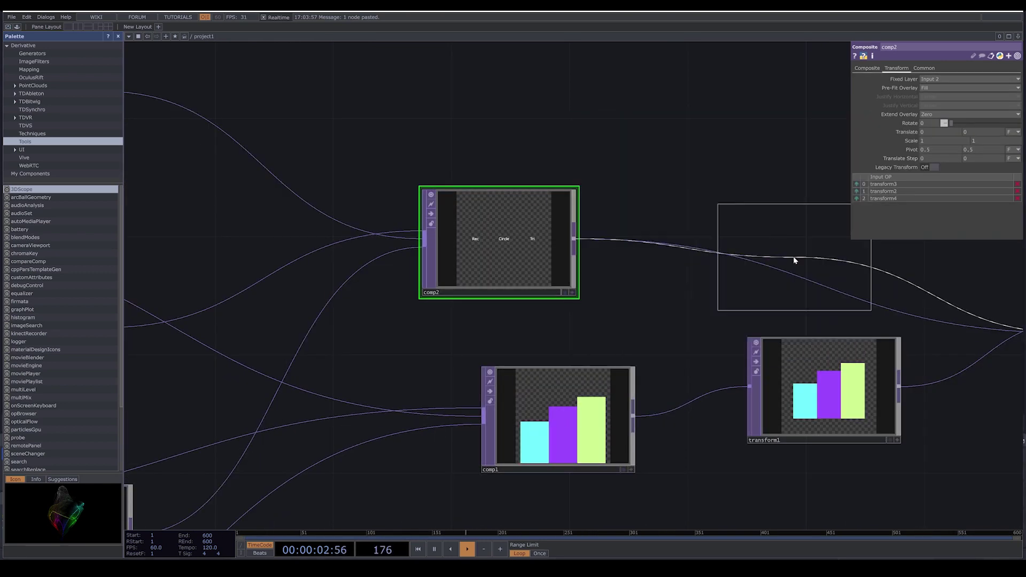
{"action": "left_click", "coordinate": [754, 241]}
{"action": "left_click_drag", "start_coordinate": [718, 168], "coordinate": [486, 101]}
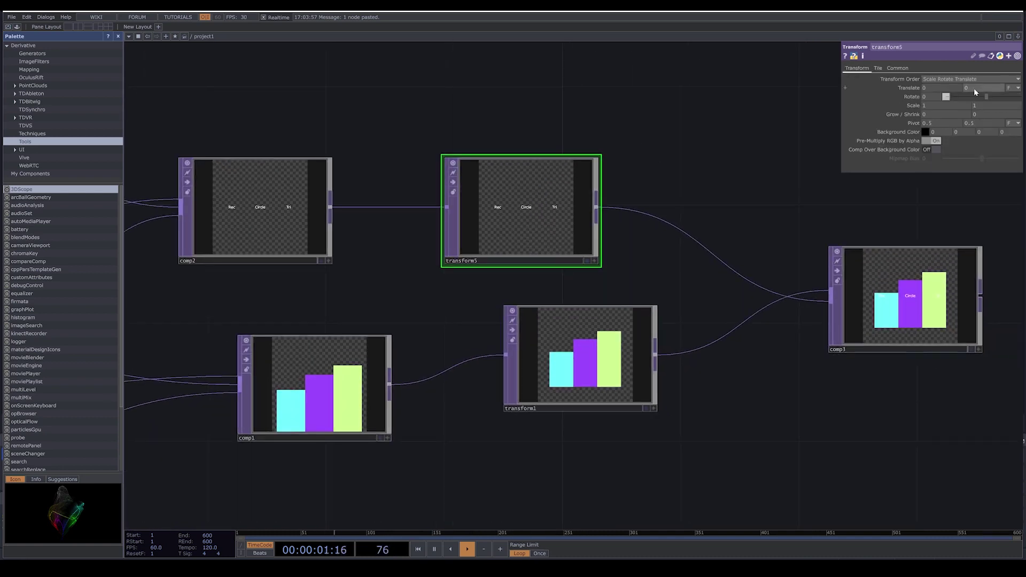
Step: Set the vertical translate of the combined labels' Transform TOP to -0.4
{"action": "middle_click", "coordinate": [976, 97]}
{"action": "middle_click_drag", "start_coordinate": [976, 97], "coordinate": [954, 88]}
{"action": "scroll", "coordinate": [900, 415], "scroll_direction": "up", "scroll_amount": 5}
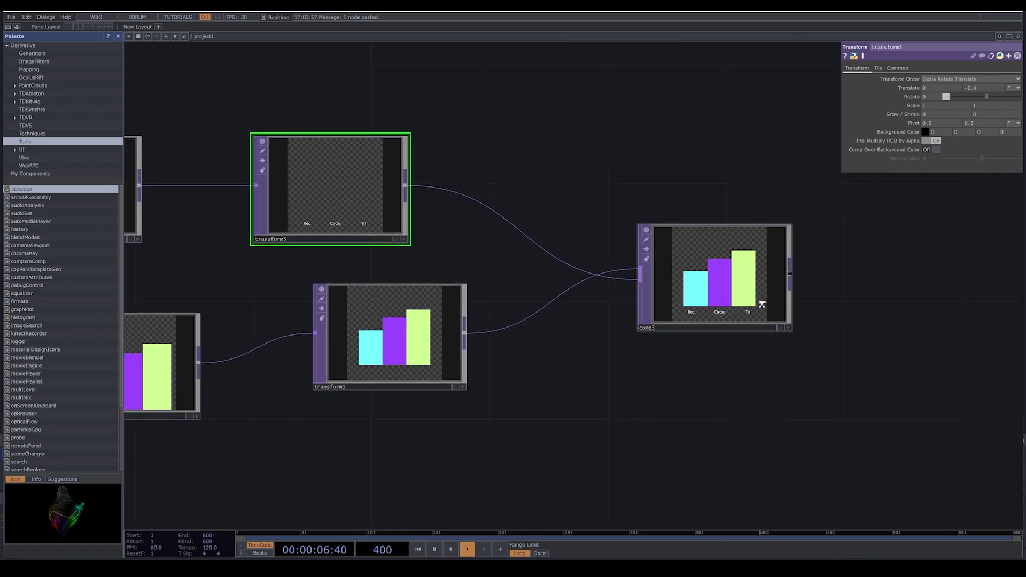
{"action": "scroll", "coordinate": [711, 378], "scroll_direction": "up", "scroll_amount": 3}
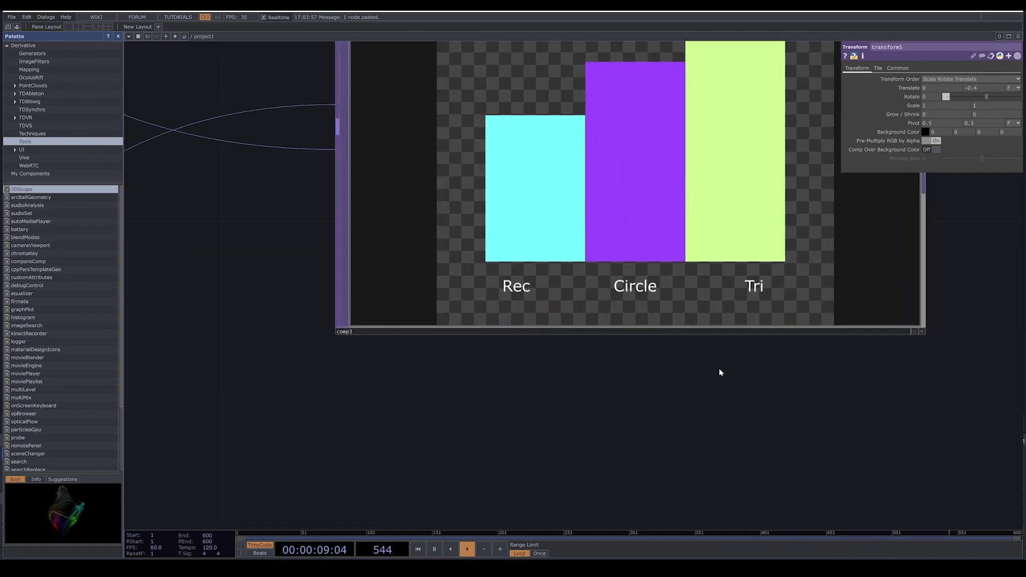
Step: Select text1 and try entering 35 as its Specification DAT
{"action": "scroll", "coordinate": [720, 369], "scroll_direction": "down", "scroll_amount": 7}
{"action": "left_click_drag", "start_coordinate": [746, 411], "coordinate": [898, 405]}
{"action": "left_click_drag", "start_coordinate": [465, 313], "coordinate": [801, 310]}
{"action": "scroll", "coordinate": [777, 299], "scroll_direction": "down", "scroll_amount": 3}
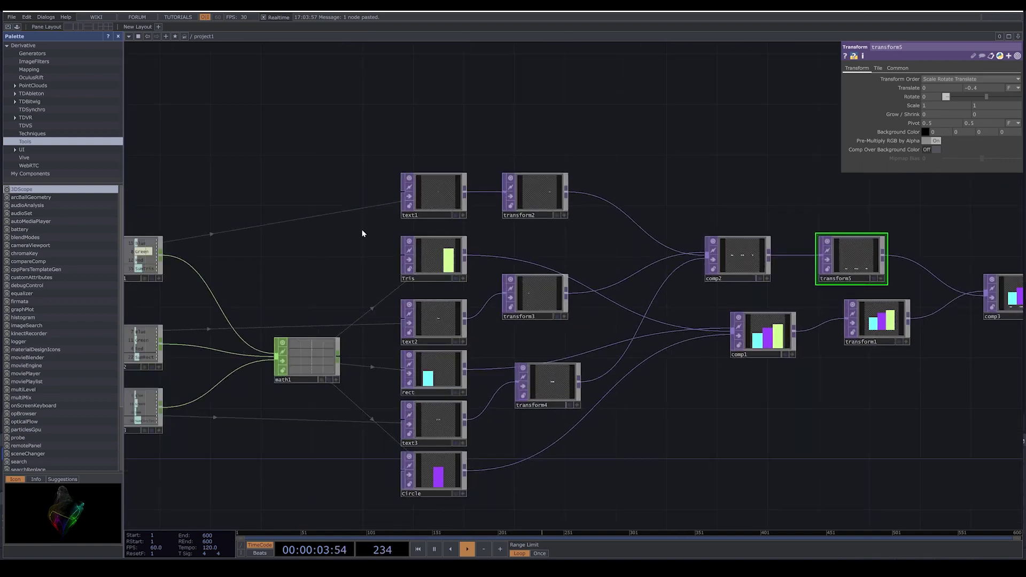
{"action": "left_click_drag", "start_coordinate": [355, 234], "coordinate": [484, 234]}
{"action": "left_click", "coordinate": [573, 187]}
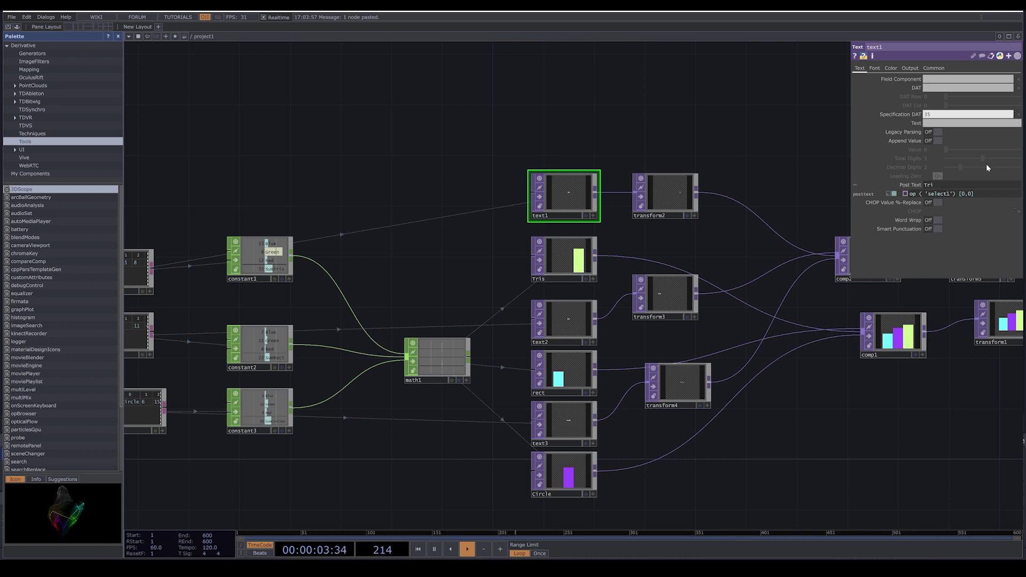
Step: Display the final Composite TOP's output as the background of the network editor
{"action": "left_click_drag", "start_coordinate": [1015, 431], "coordinate": [567, 392]}
{"action": "left_click", "coordinate": [721, 279]}
{"action": "scroll", "coordinate": [618, 368], "scroll_direction": "down", "scroll_amount": 3}
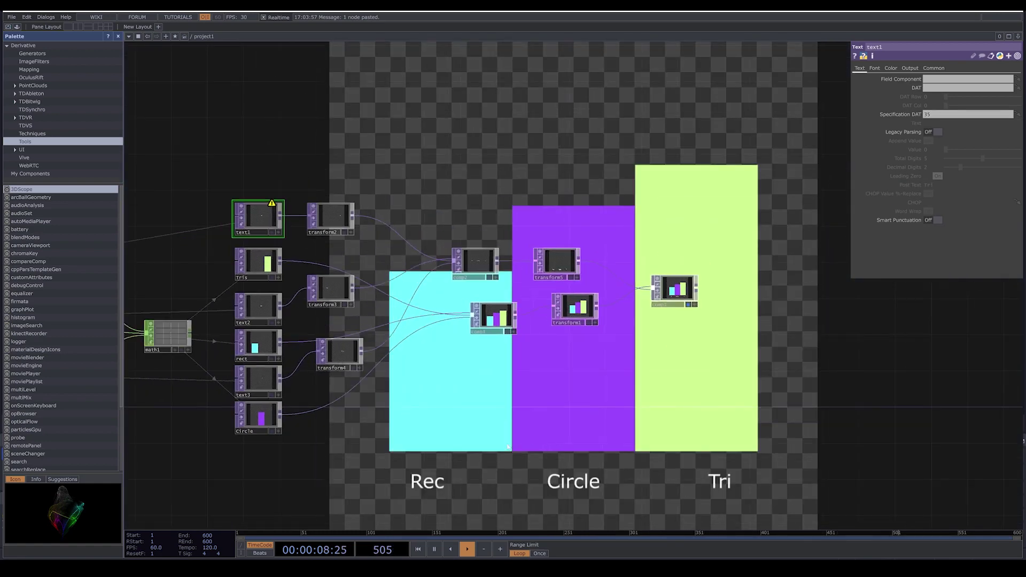
{"action": "left_click_drag", "start_coordinate": [470, 435], "coordinate": [879, 502]}
Step: Clear the Specification DAT entry of text1
{"action": "scroll", "coordinate": [483, 328], "scroll_direction": "up", "scroll_amount": 3}
{"action": "scroll", "coordinate": [548, 267], "scroll_direction": "up", "scroll_amount": 6}
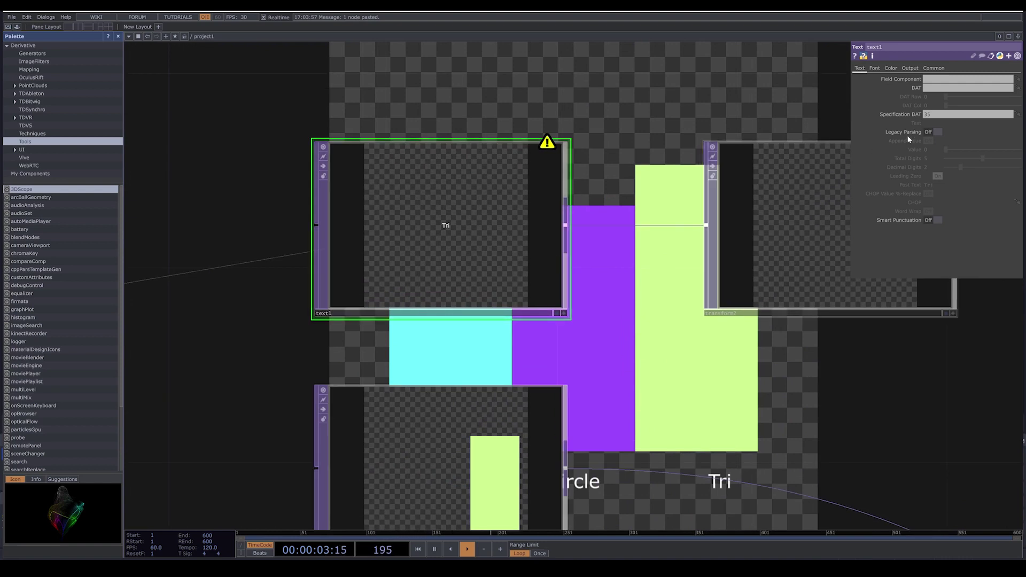
{"action": "left_click", "coordinate": [929, 114]}
{"action": "key", "text": "BackSpace"}
{"action": "key", "text": "Return"}
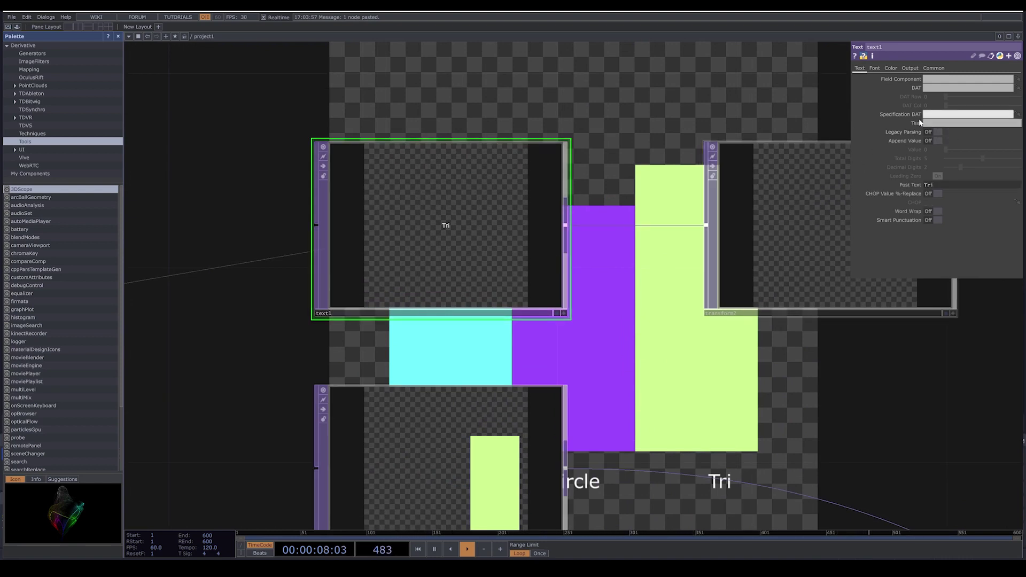
Step: Set the Text of text1 to 35 followed by a space, without a leading space, so the label reads "35 Tri"
{"action": "left_click", "coordinate": [950, 124]}
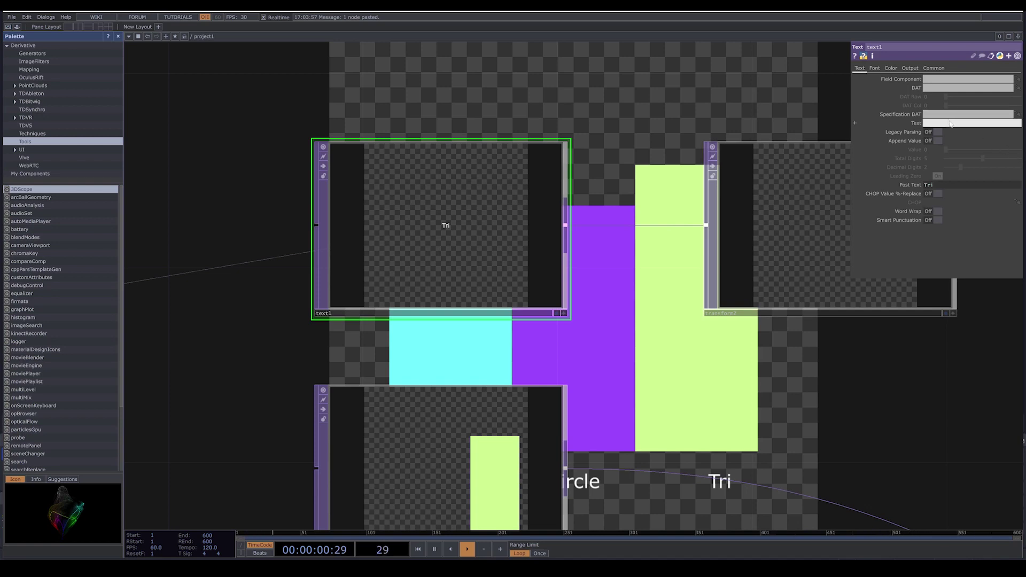
{"action": "type", "text": "35"}
{"action": "key", "text": "Return"}
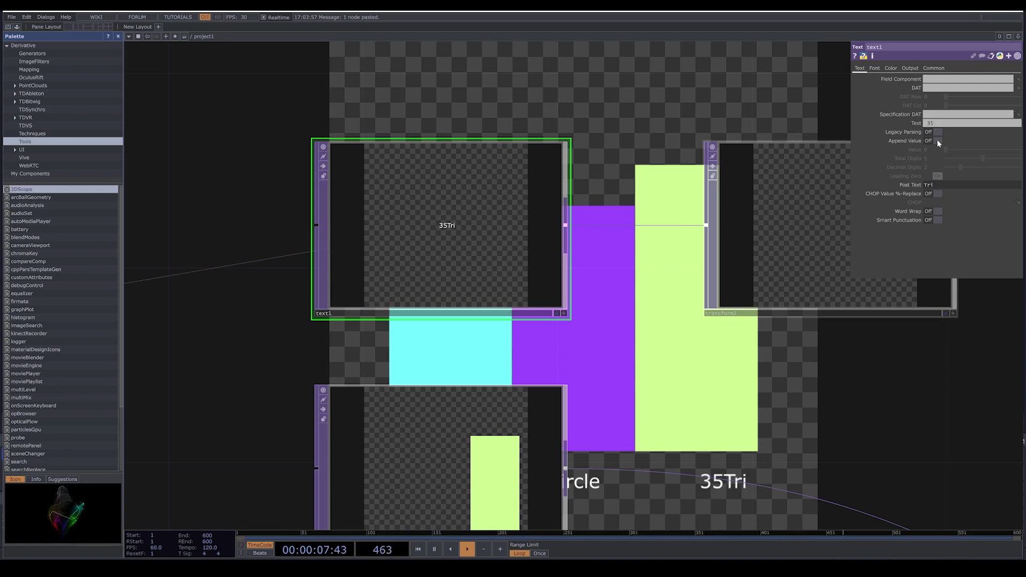
{"action": "left_click", "coordinate": [942, 124]}
{"action": "left_click", "coordinate": [968, 410]}
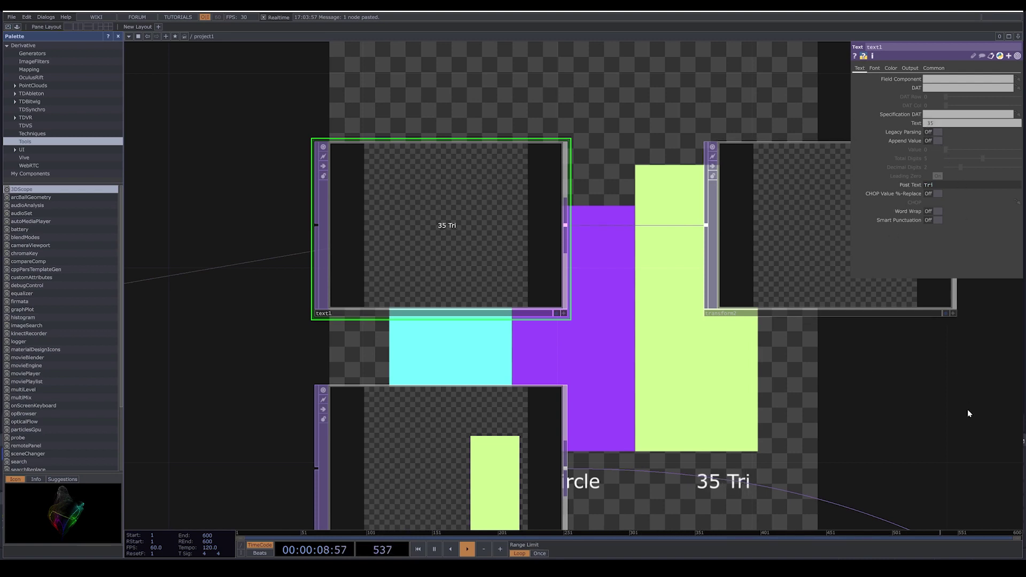
{"action": "left_click", "coordinate": [928, 125]}
{"action": "key", "text": "BackSpace"}
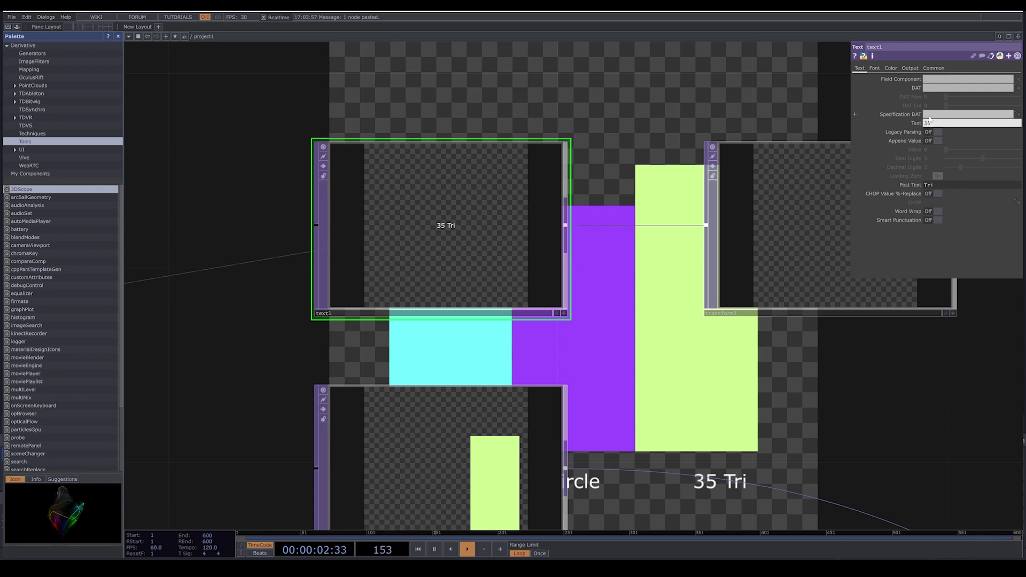
{"action": "key", "text": "Return"}
Step: Set the Text of text2 to 22 followed by a space so the label reads "22 Rec"
{"action": "scroll", "coordinate": [808, 407], "scroll_direction": "down", "scroll_amount": 5}
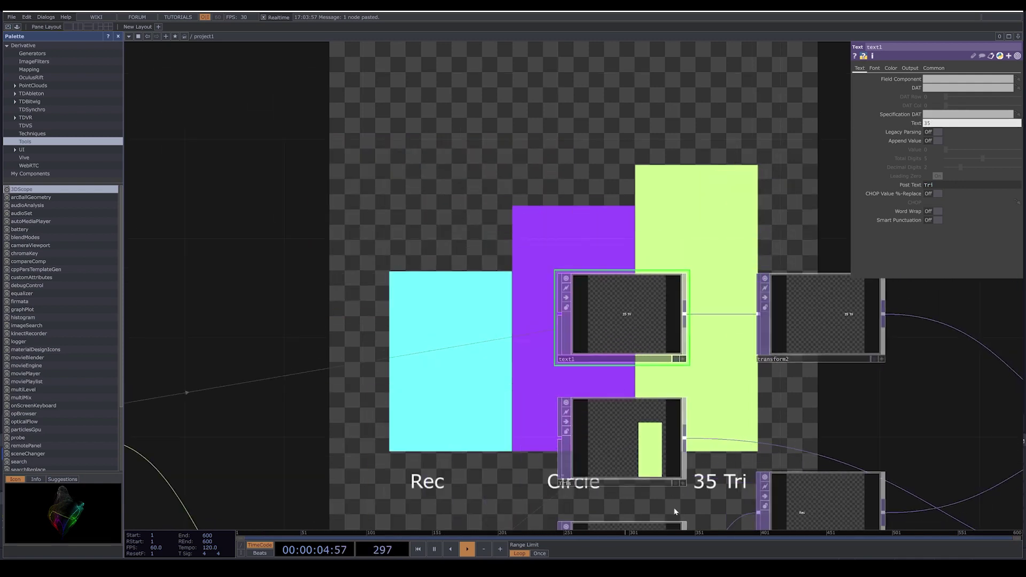
{"action": "left_click_drag", "start_coordinate": [507, 373], "coordinate": [583, 162]}
{"action": "left_click", "coordinate": [735, 373]}
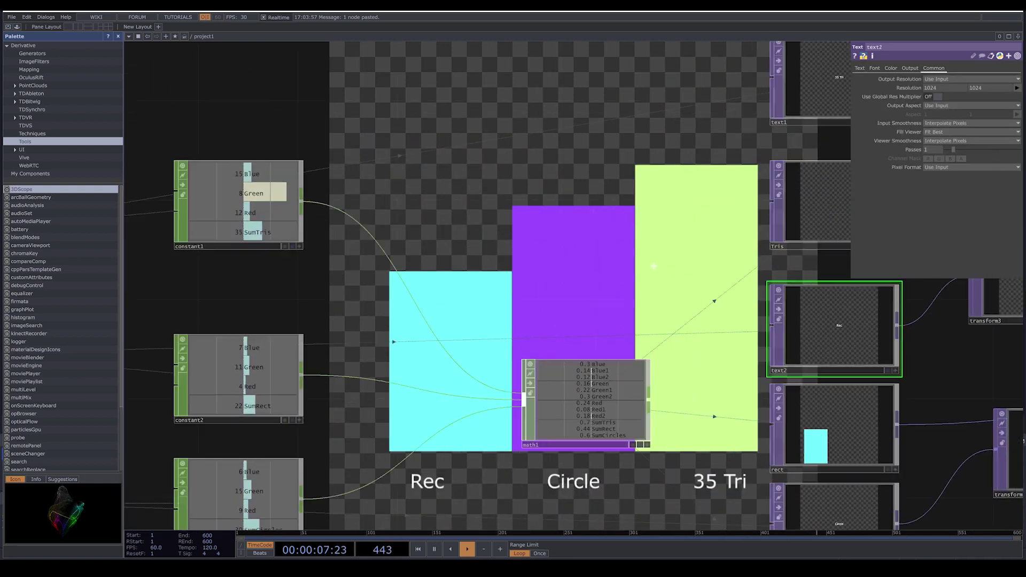
{"action": "left_click_drag", "start_coordinate": [655, 266], "coordinate": [656, 271]}
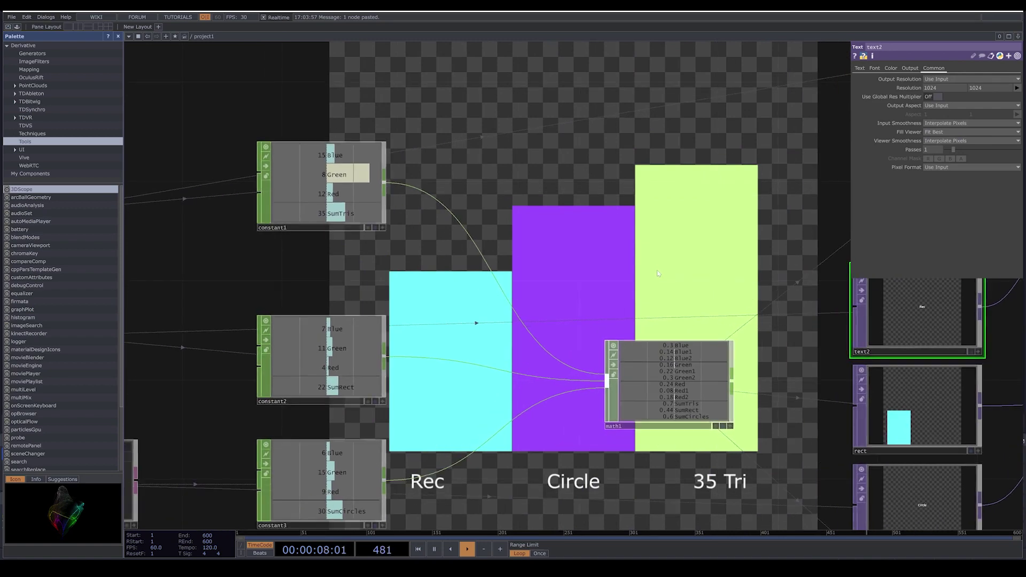
{"action": "left_click", "coordinate": [860, 68]}
{"action": "left_click", "coordinate": [947, 124]}
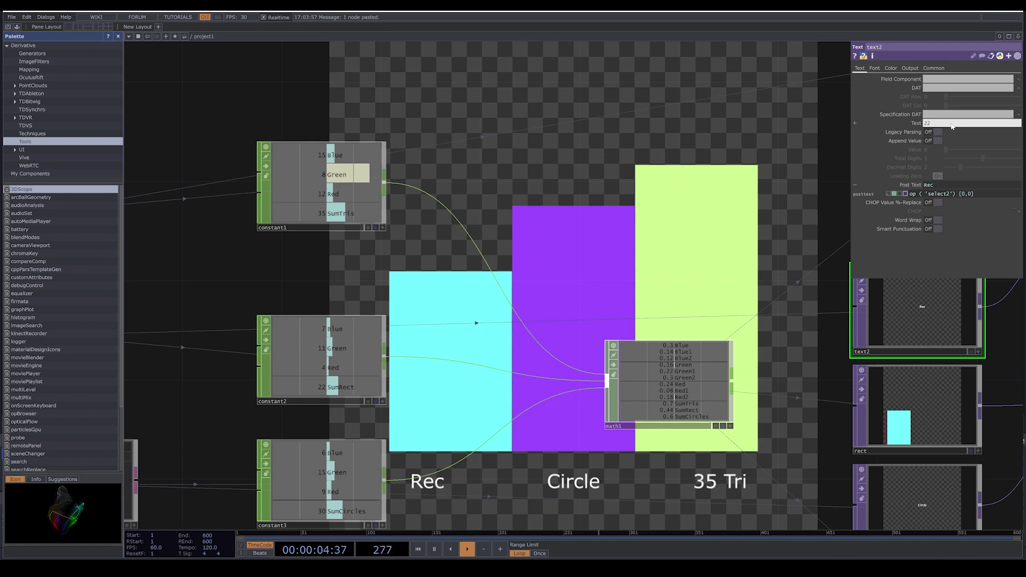
{"action": "type", "text": "22"}
{"action": "key", "text": "Return"}
Step: Set the Text of text3 to 30 followed by a space so the label reads "30 Circle"
{"action": "scroll", "coordinate": [726, 179], "scroll_direction": "down", "scroll_amount": 4}
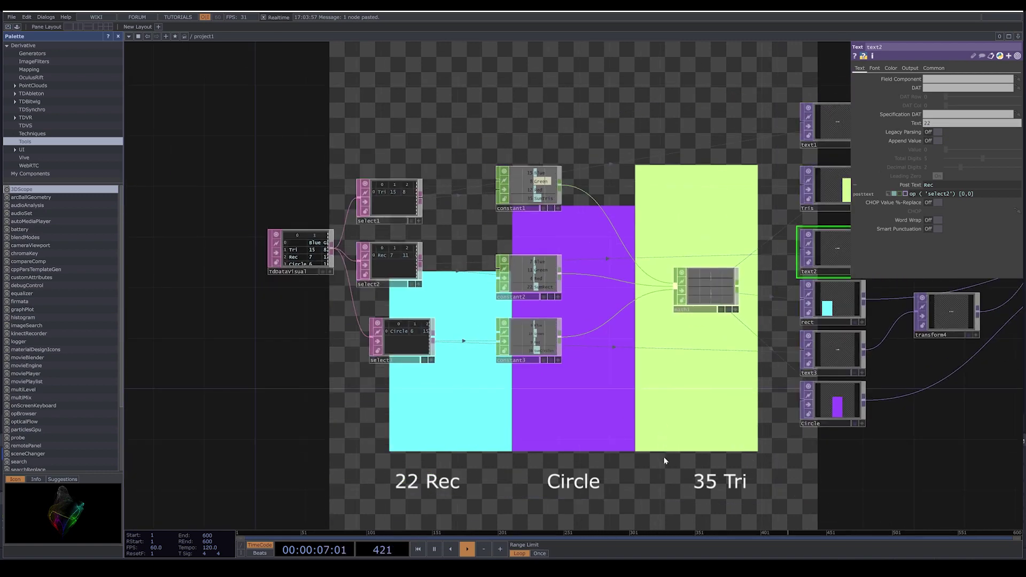
{"action": "left_click_drag", "start_coordinate": [868, 363], "coordinate": [793, 336]}
{"action": "left_click", "coordinate": [758, 325]}
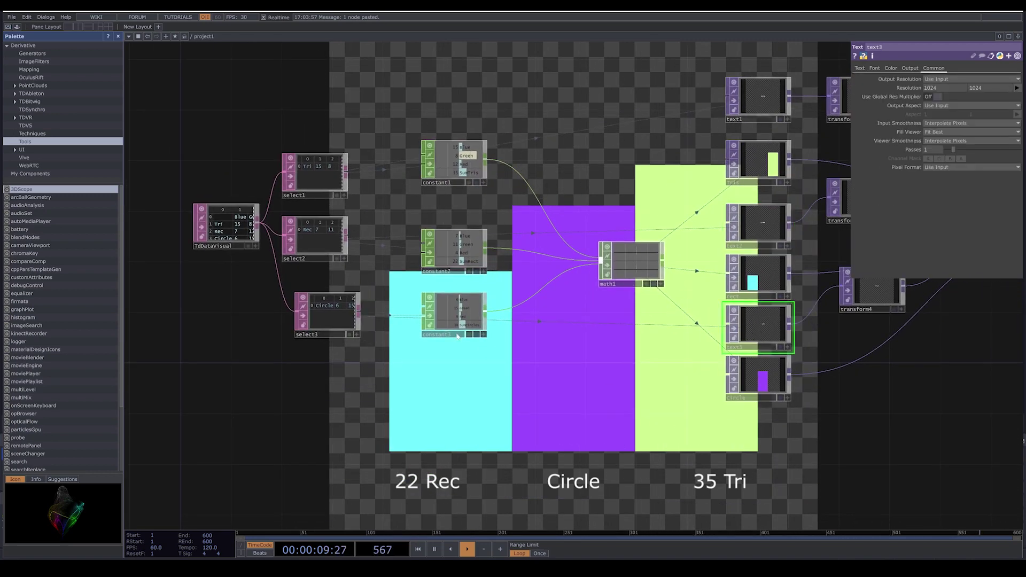
{"action": "scroll", "coordinate": [317, 334], "scroll_direction": "up", "scroll_amount": 3}
{"action": "scroll", "coordinate": [317, 333], "scroll_direction": "up", "scroll_amount": 3}
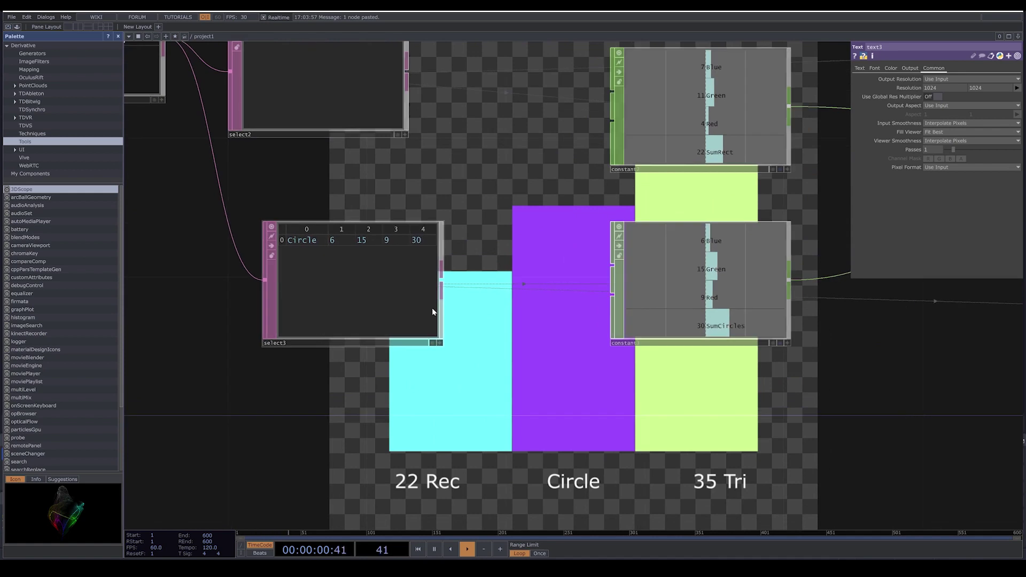
{"action": "left_click", "coordinate": [860, 69]}
{"action": "left_click", "coordinate": [940, 124]}
{"action": "type", "text": "30"}
{"action": "key", "text": "Return"}
Step: Add an RGB Key TOP connected to the output of comp3, placing it after the final composite
{"action": "scroll", "coordinate": [361, 381], "scroll_direction": "down", "scroll_amount": 3}
{"action": "left_click_drag", "start_coordinate": [823, 417], "coordinate": [169, 283]}
{"action": "left_click_drag", "start_coordinate": [547, 415], "coordinate": [259, 426]}
{"action": "scroll", "coordinate": [522, 389], "scroll_direction": "down", "scroll_amount": 3}
{"action": "left_click_drag", "start_coordinate": [522, 389], "coordinate": [355, 406]}
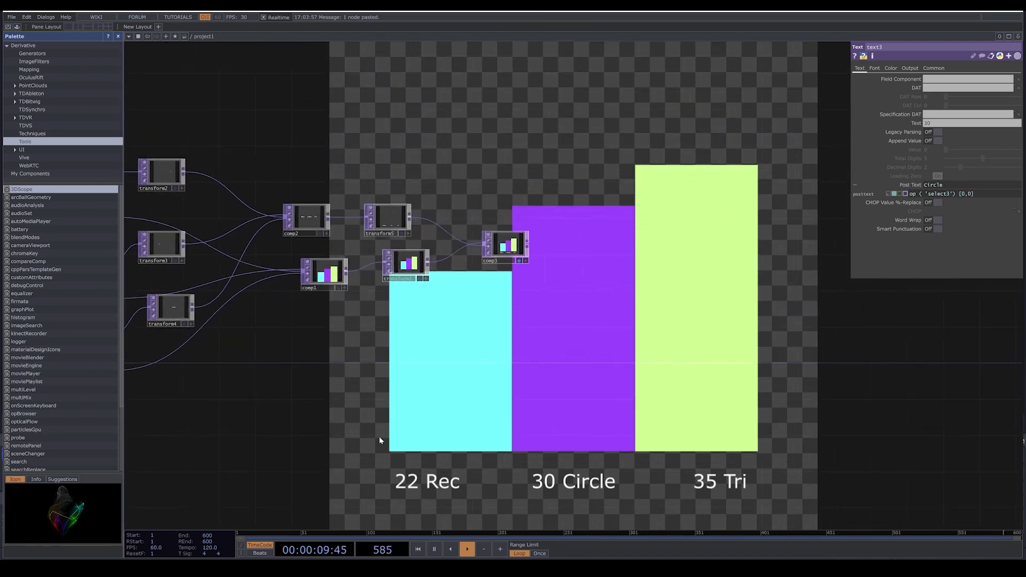
{"action": "right_click", "coordinate": [525, 246]}
{"action": "left_click", "coordinate": [556, 271]}
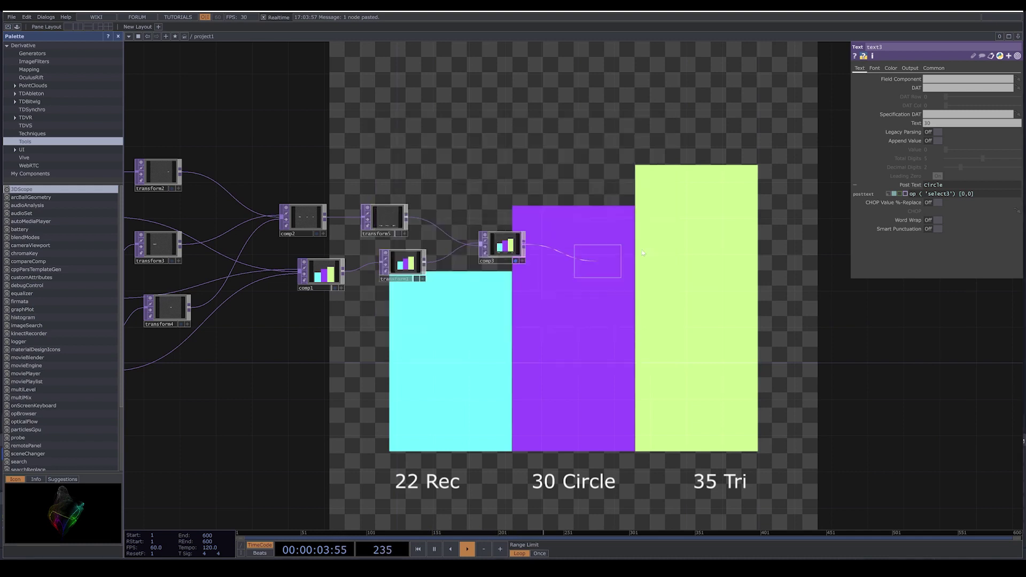
{"action": "left_click", "coordinate": [674, 241]}
{"action": "left_click_drag", "start_coordinate": [693, 259], "coordinate": [595, 265]}
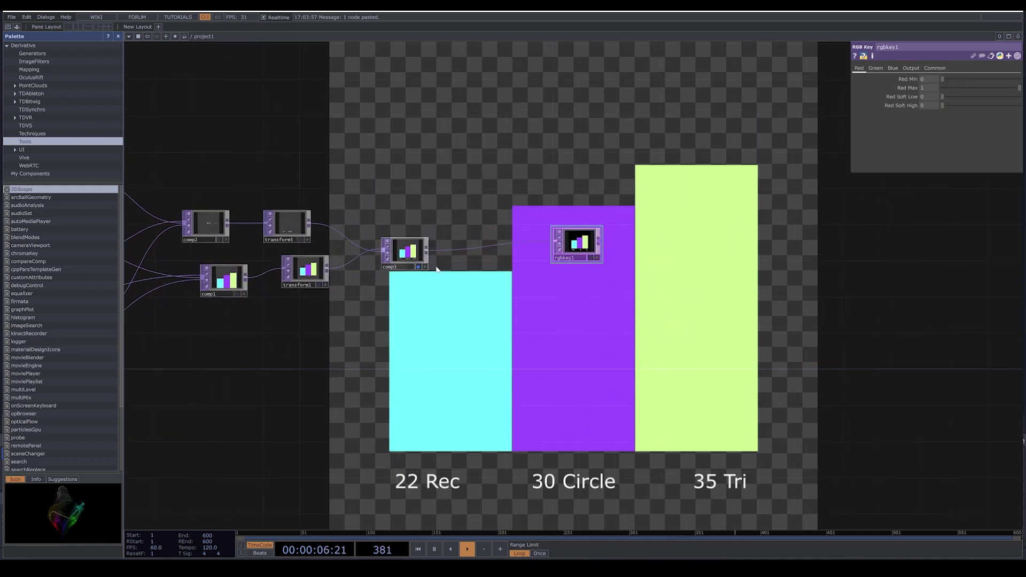
Step: Replace comp3 with the RGB Key TOP's output as the only background display of the network editor
{"action": "left_click", "coordinate": [422, 259]}
{"action": "left_click", "coordinate": [590, 258]}
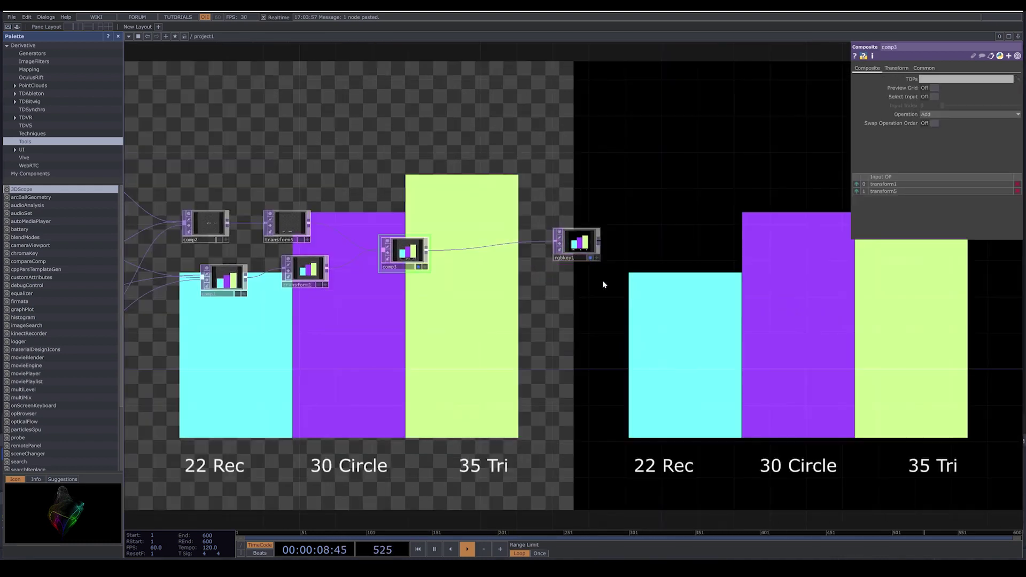
{"action": "left_click_drag", "start_coordinate": [670, 362], "coordinate": [507, 335]}
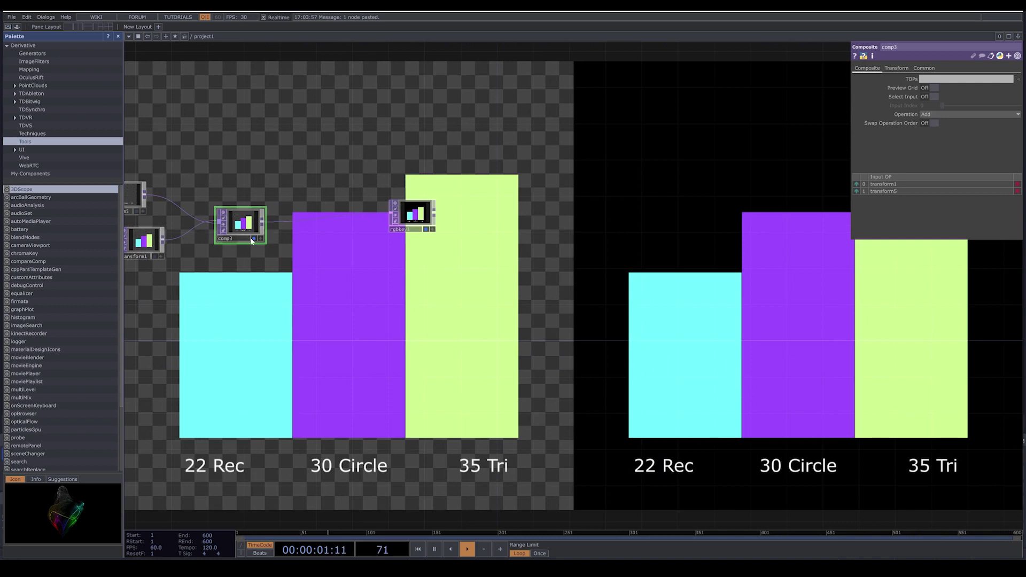
{"action": "left_click", "coordinate": [253, 238]}
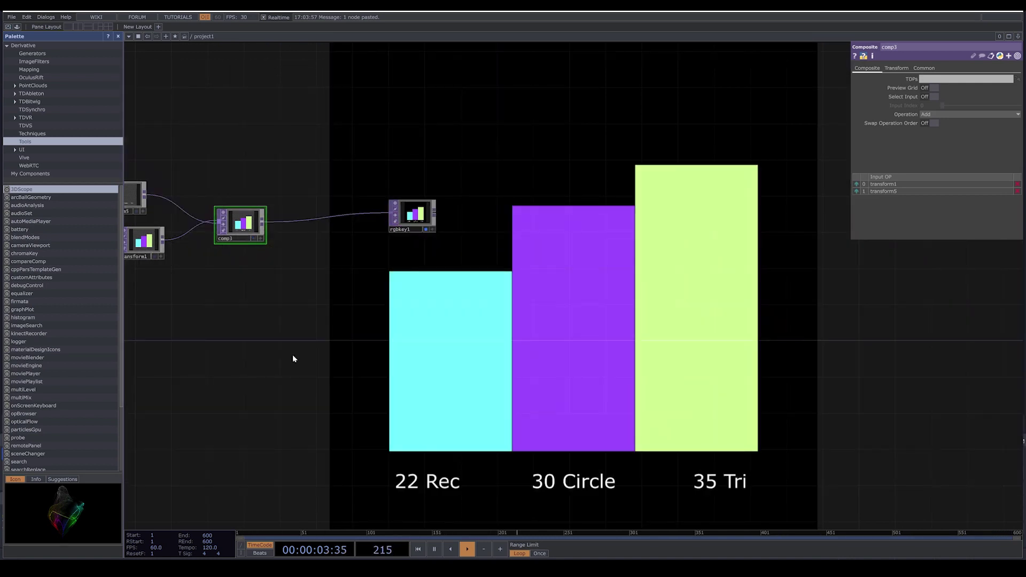
{"action": "scroll", "coordinate": [293, 358], "scroll_direction": "down", "scroll_amount": 4}
{"action": "scroll", "coordinate": [784, 447], "scroll_direction": "down", "scroll_amount": 4}
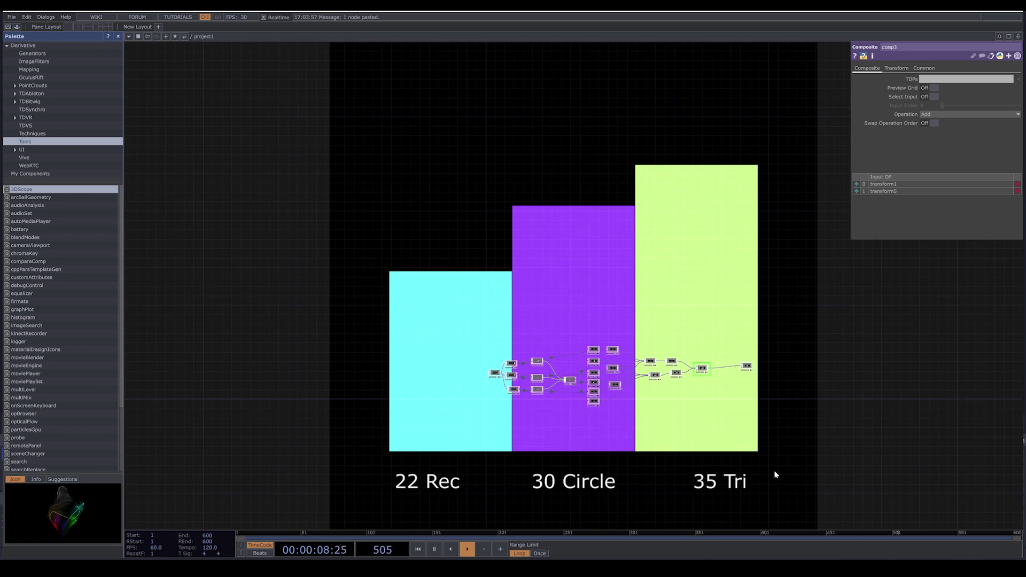
{"action": "scroll", "coordinate": [761, 387], "scroll_direction": "up", "scroll_amount": 5}
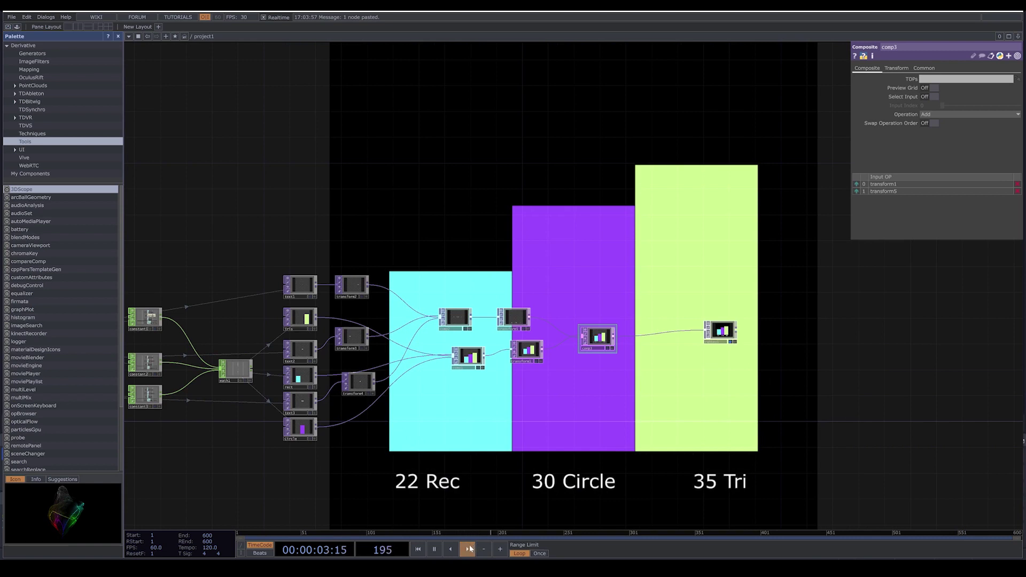